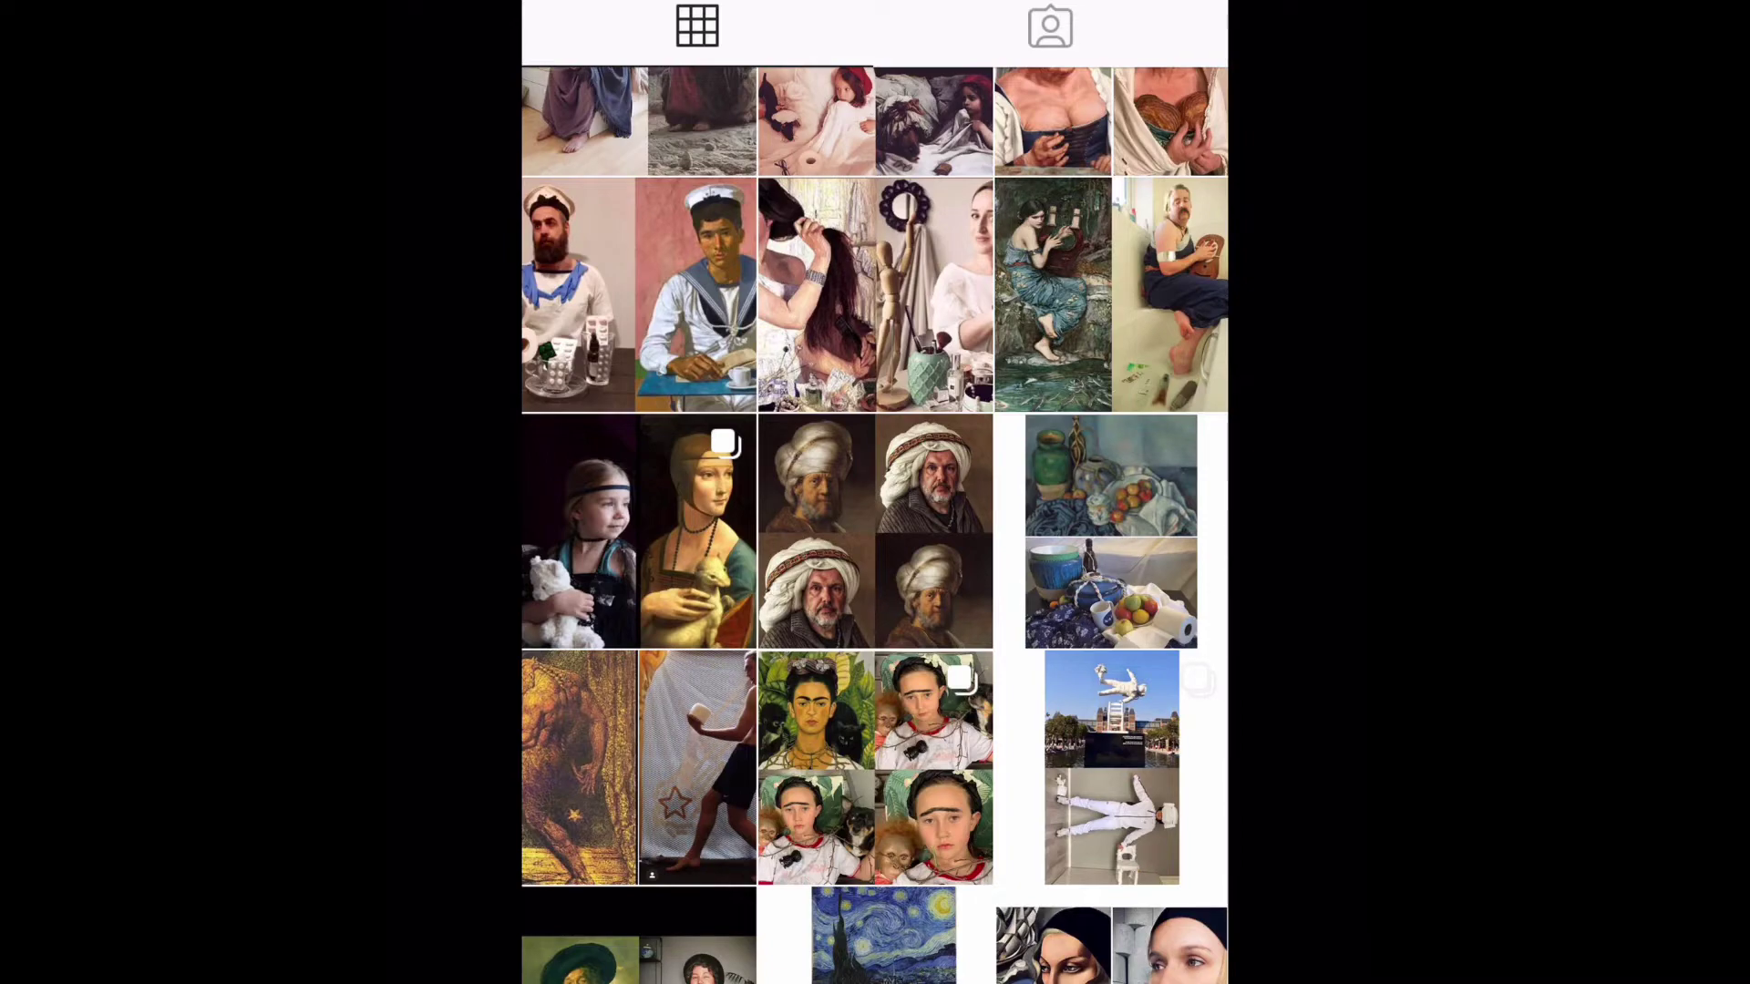
Go through Explore and Artists to Rembrandt's page, then scroll through his stories and artworks.
scroll(875, 525, "down", 3)
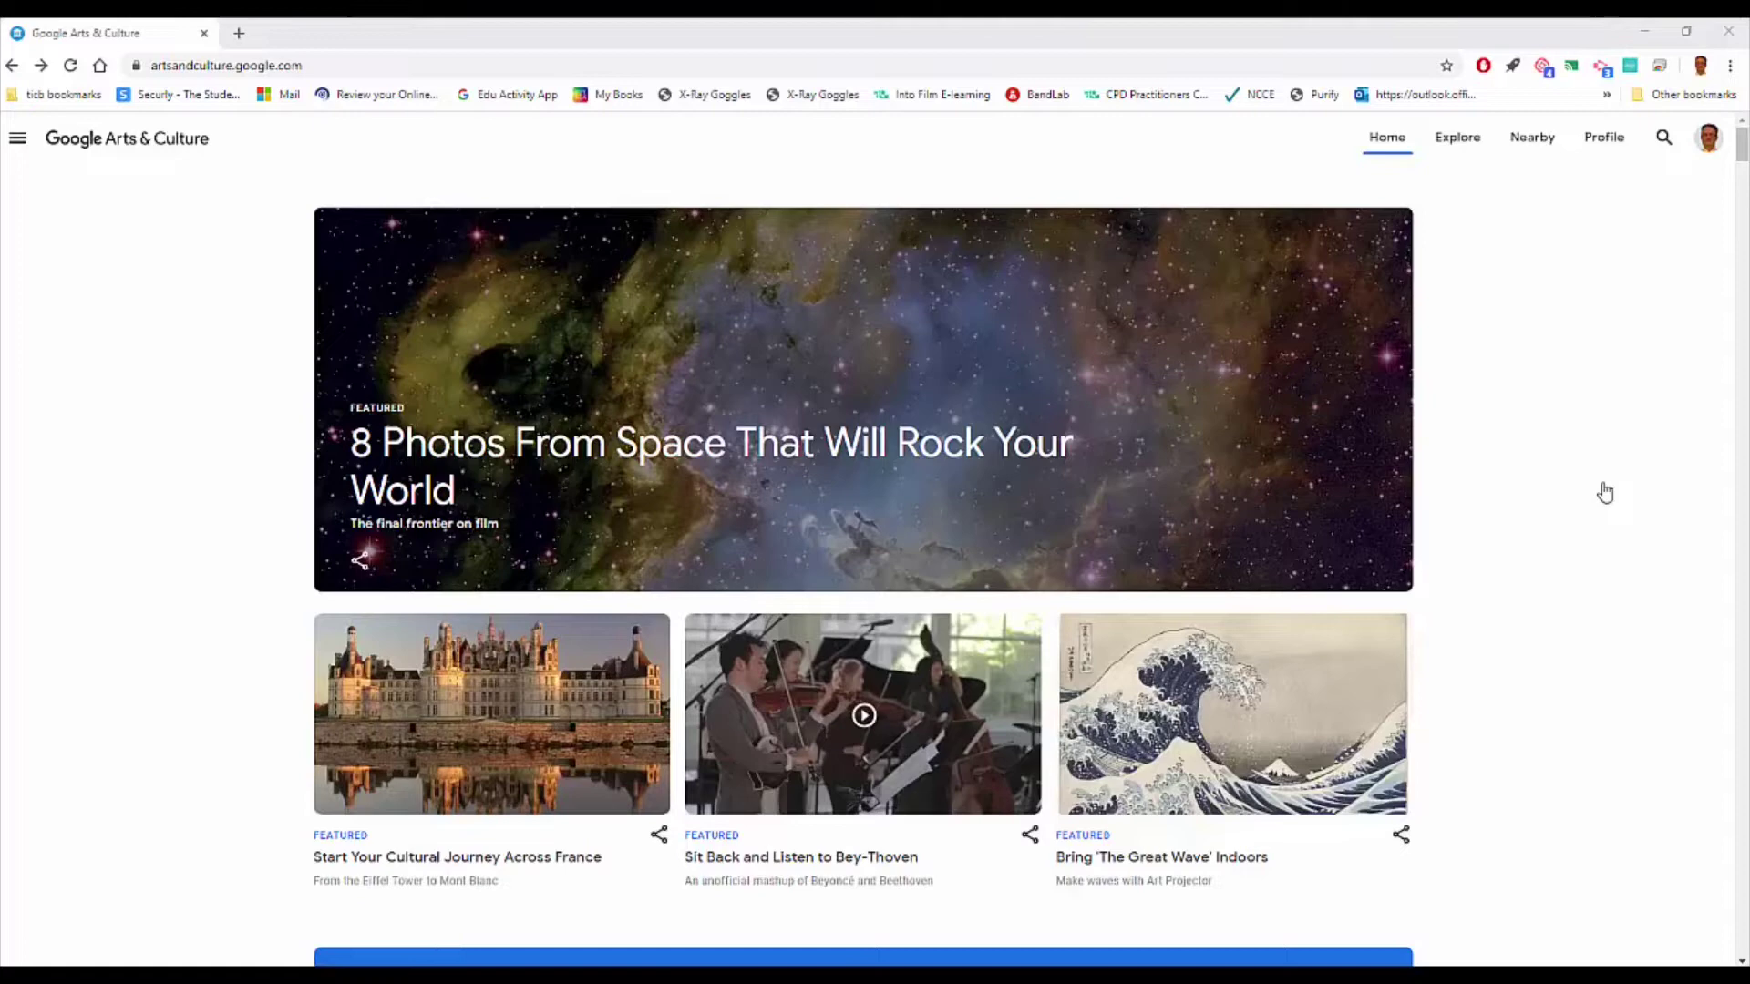
left_click(1455, 140)
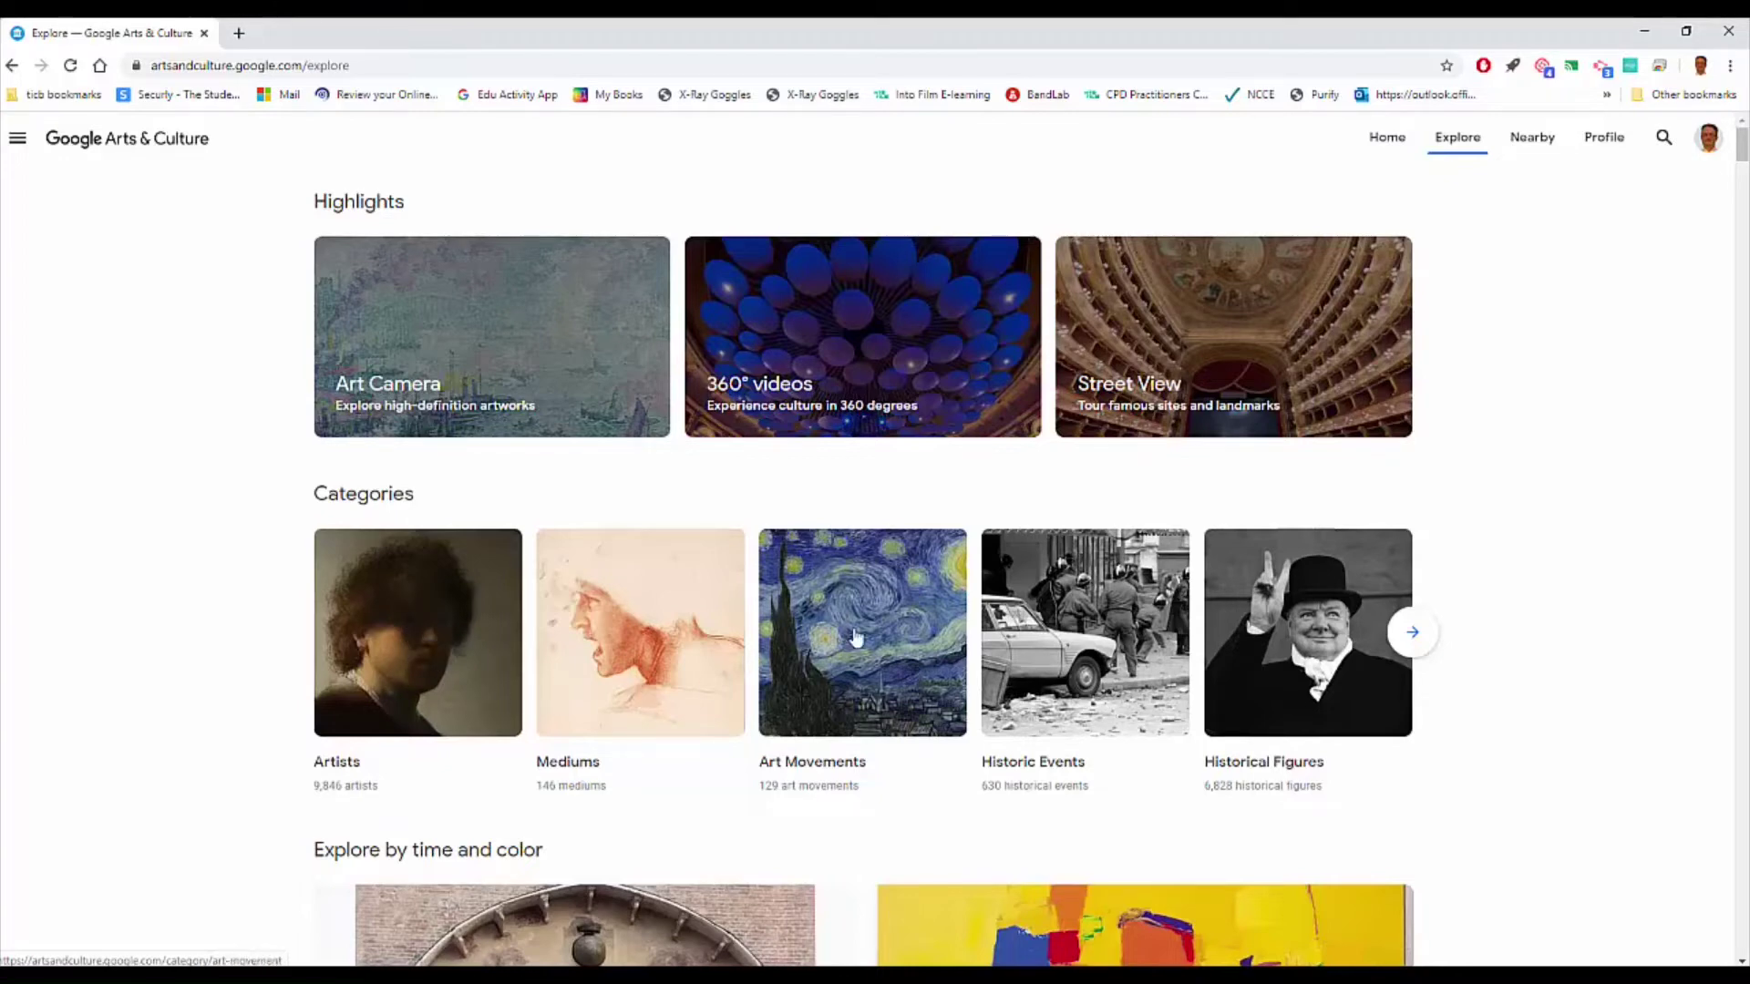
left_click(430, 626)
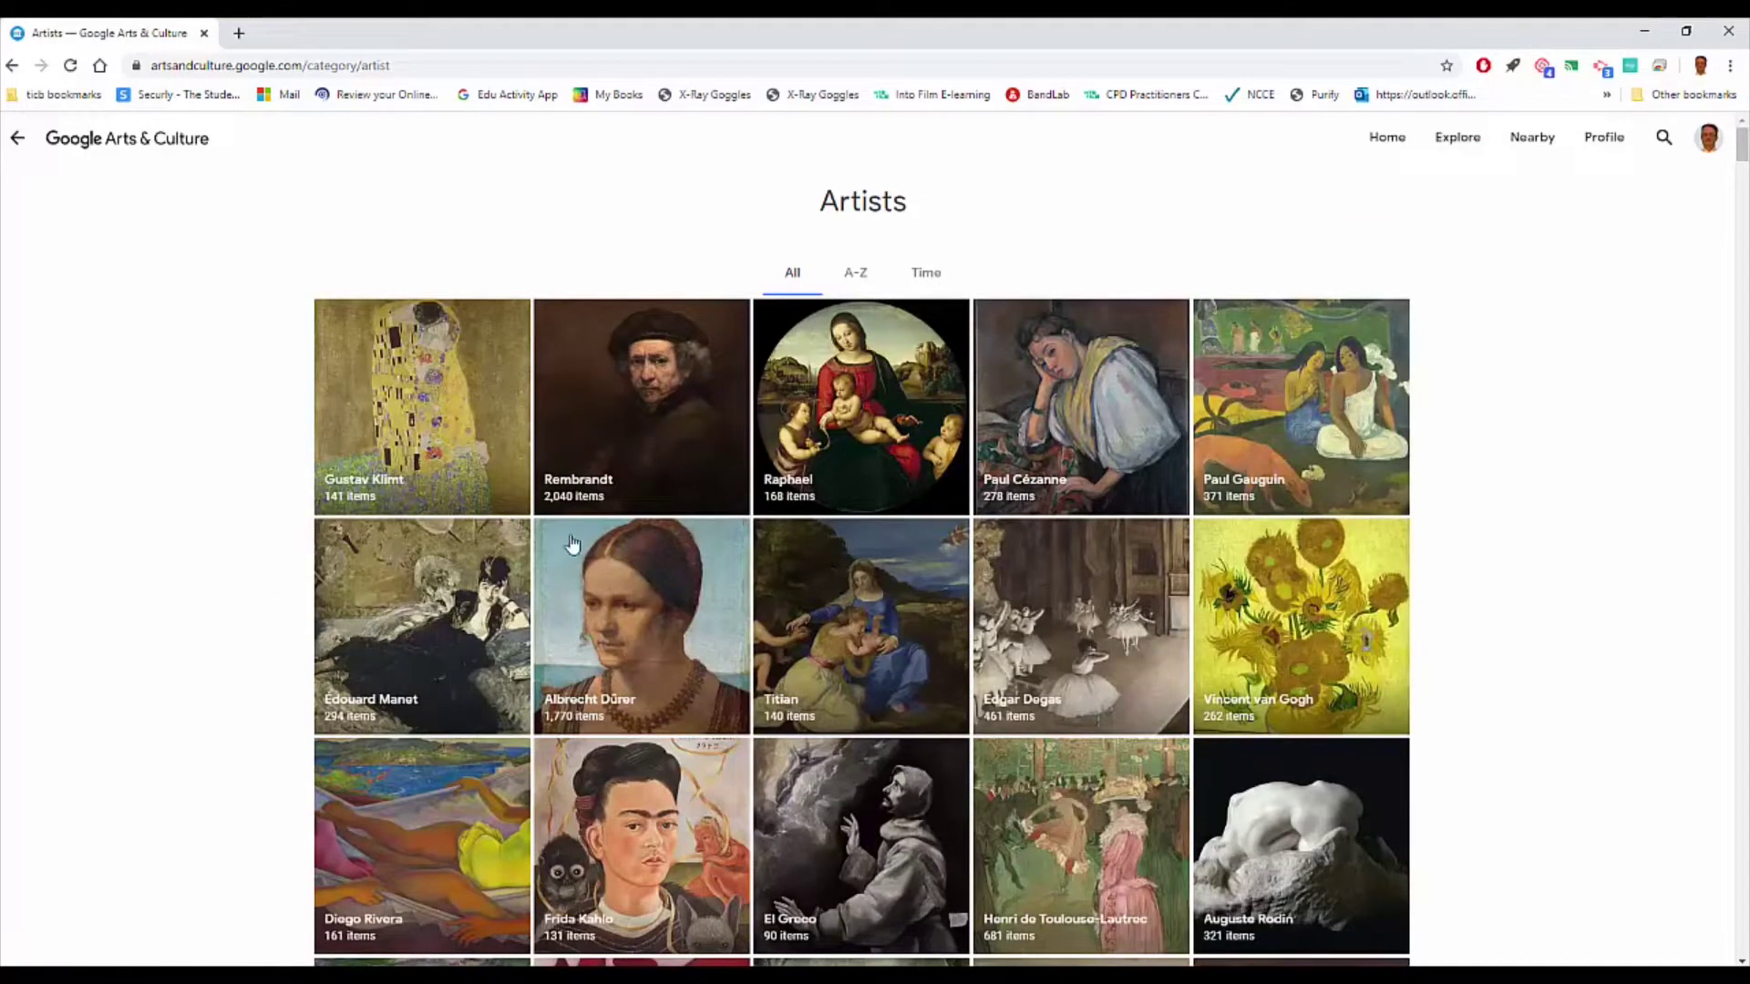
left_click(650, 415)
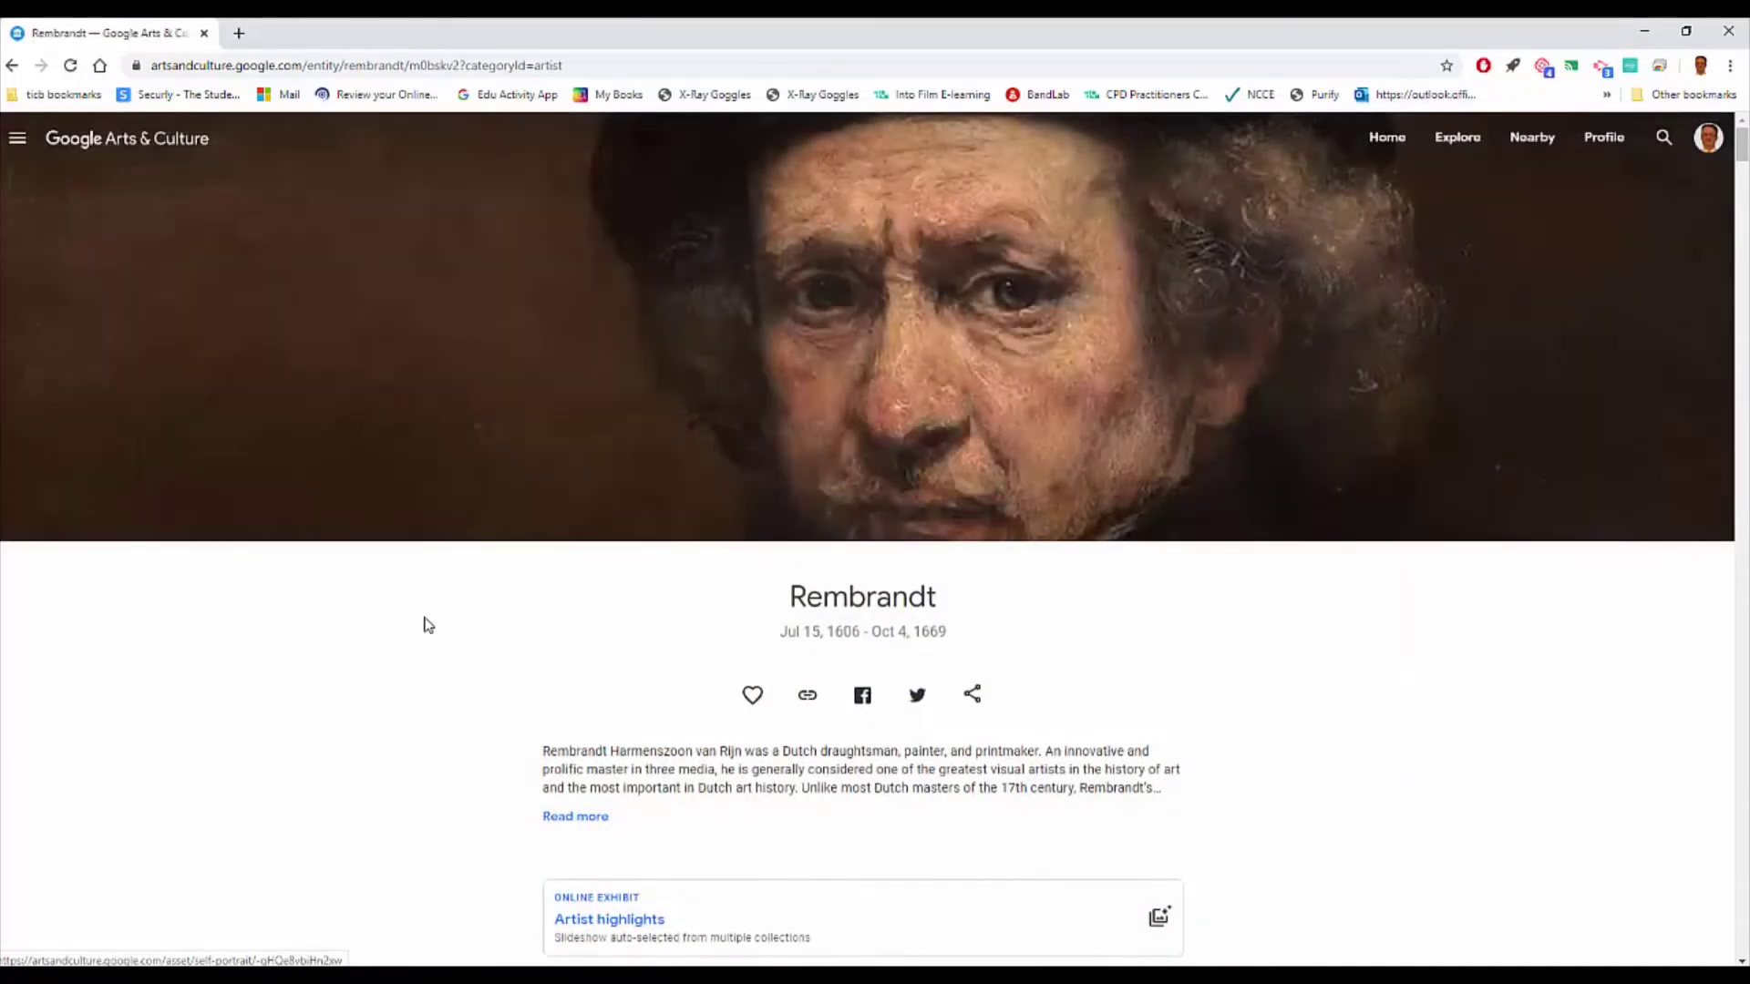
scroll(422, 636, "down", 3)
scroll(423, 636, "down", 4)
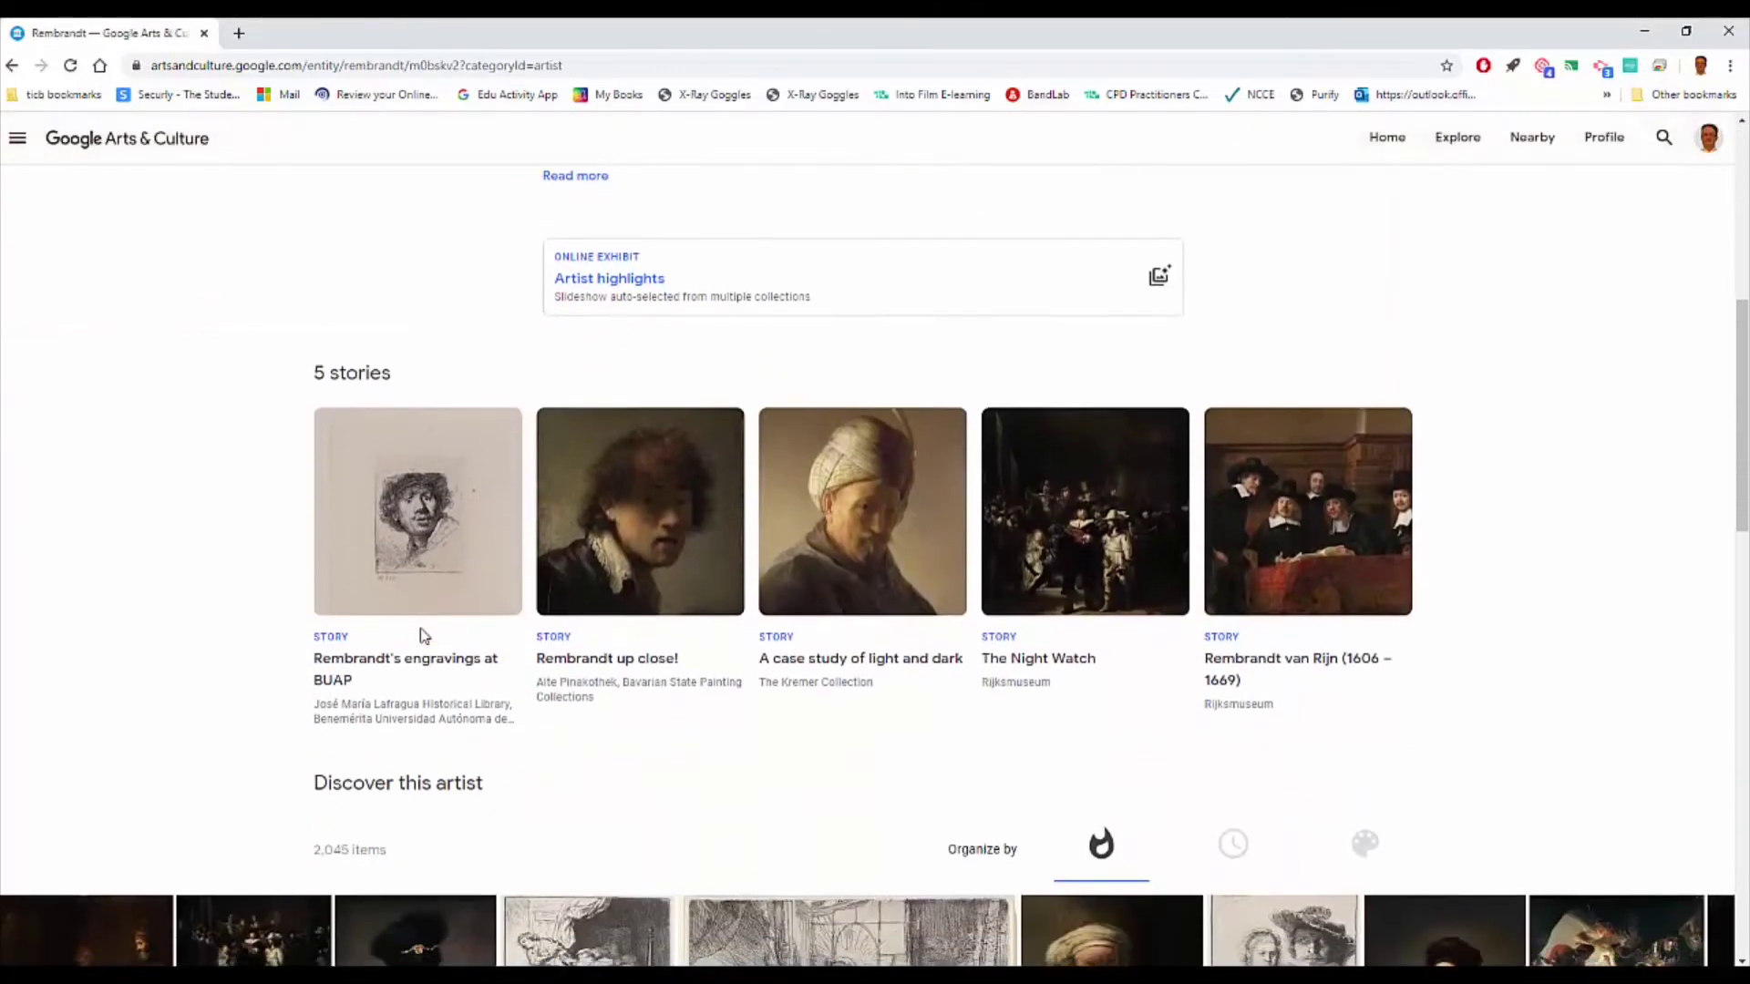
scroll(423, 638, "down", 5)
scroll(423, 640, "down", 3)
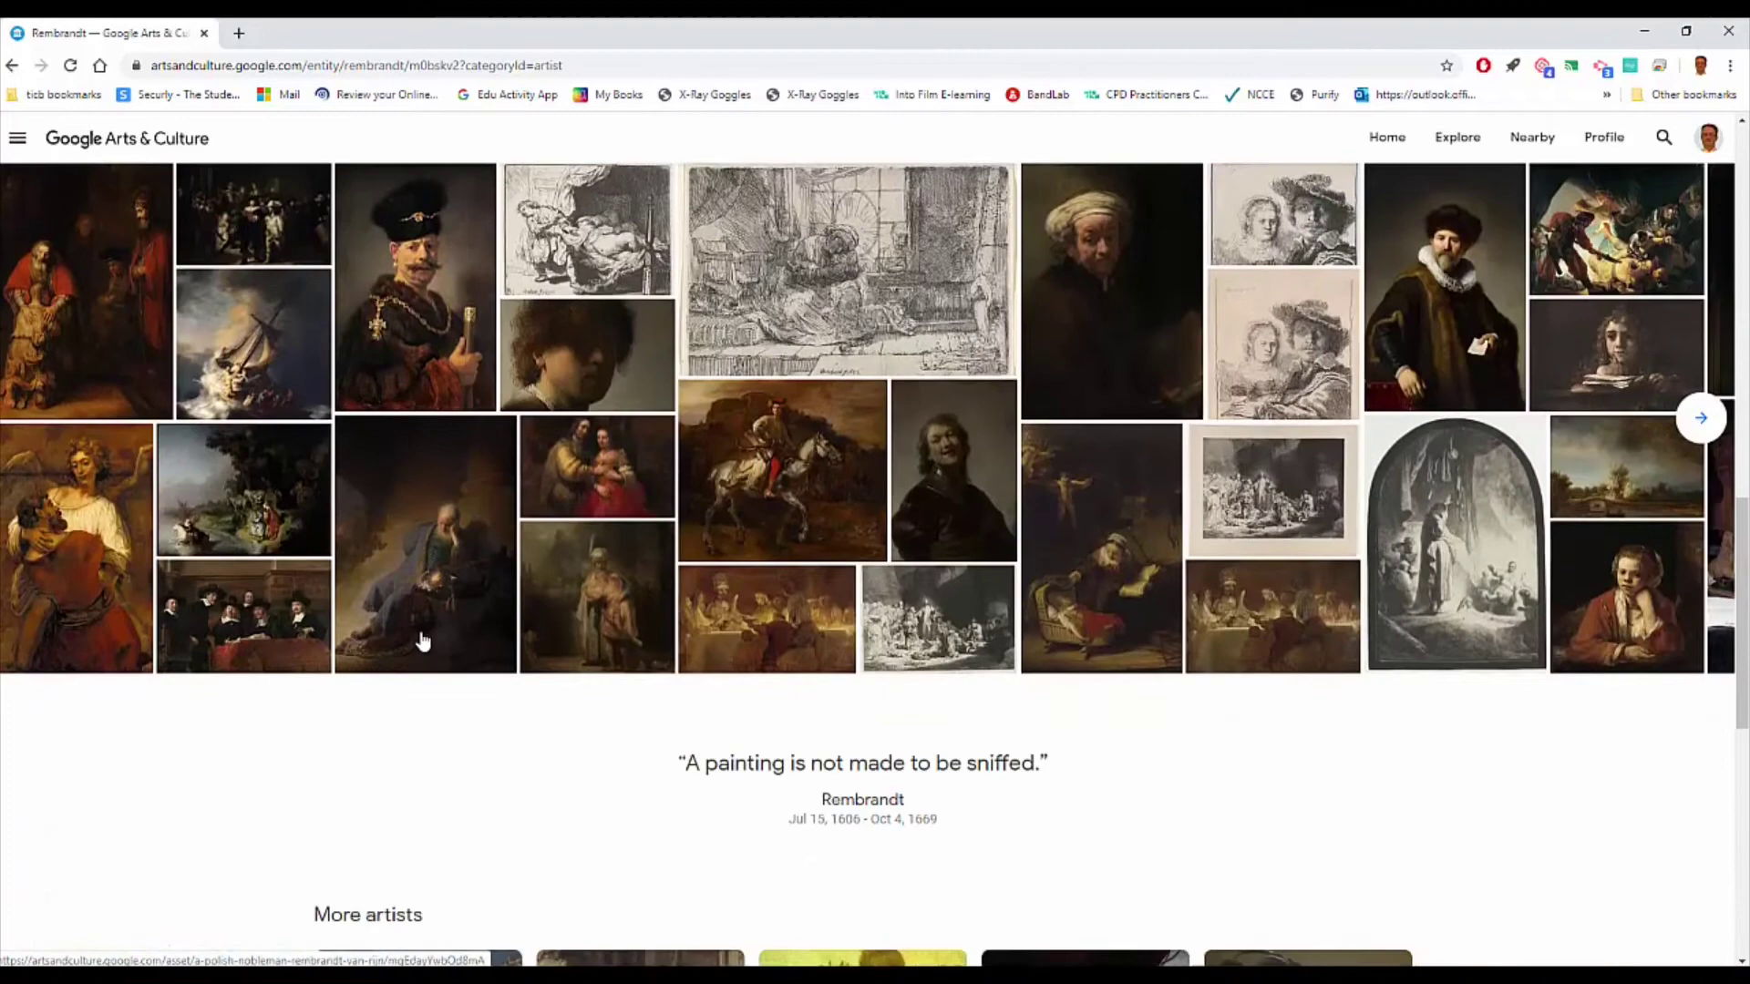
scroll(423, 641, "up", 4)
scroll(423, 640, "up", 12)
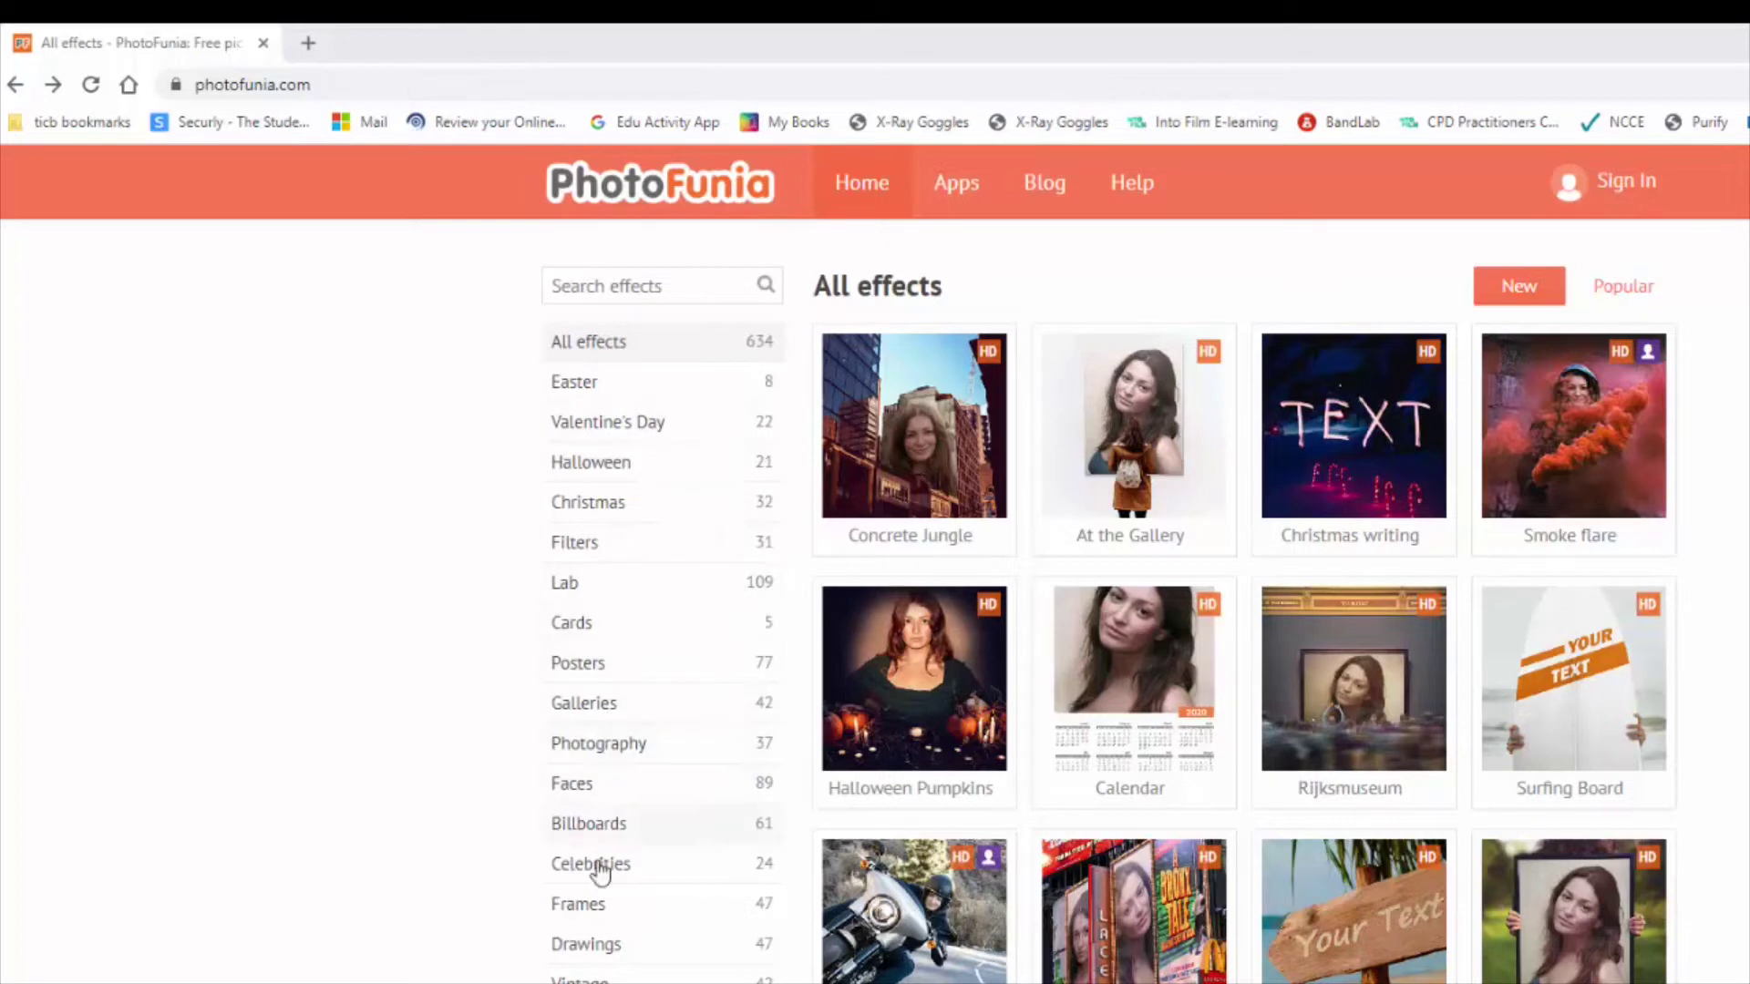
Search PhotoFunia effects for 'oil painting' and open the Oil Painting effect.
left_click(624, 284)
type("oi")
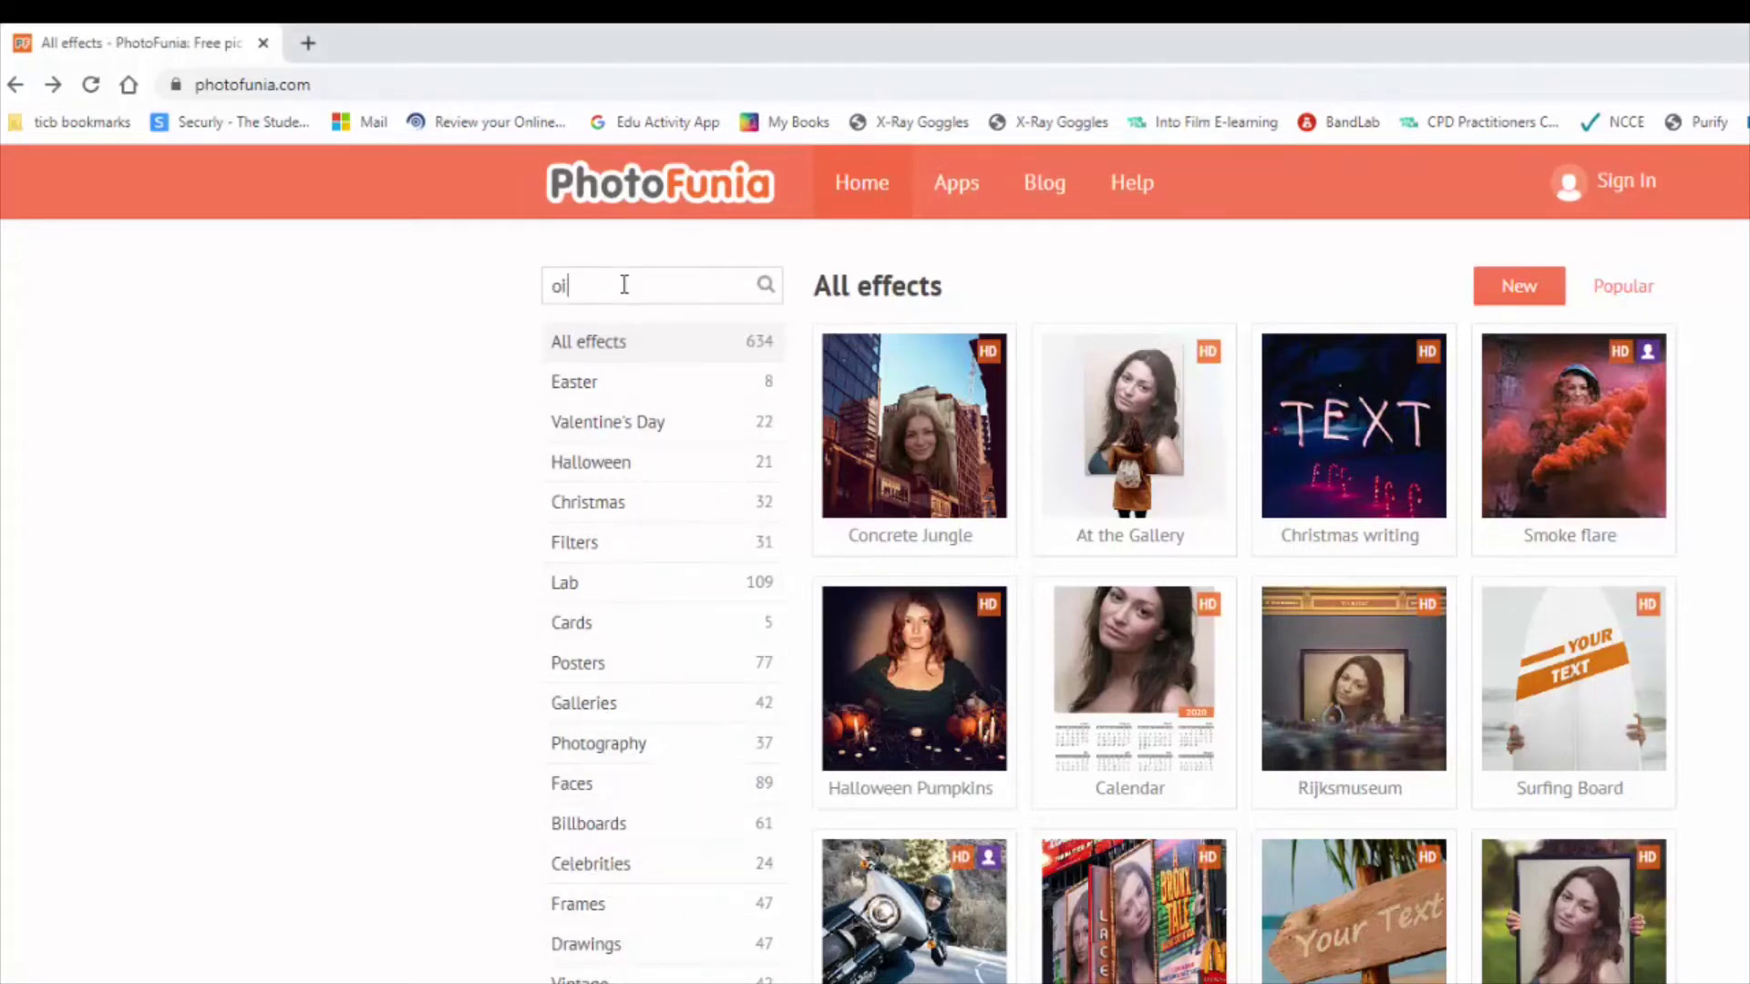
type("l painting")
key("Return")
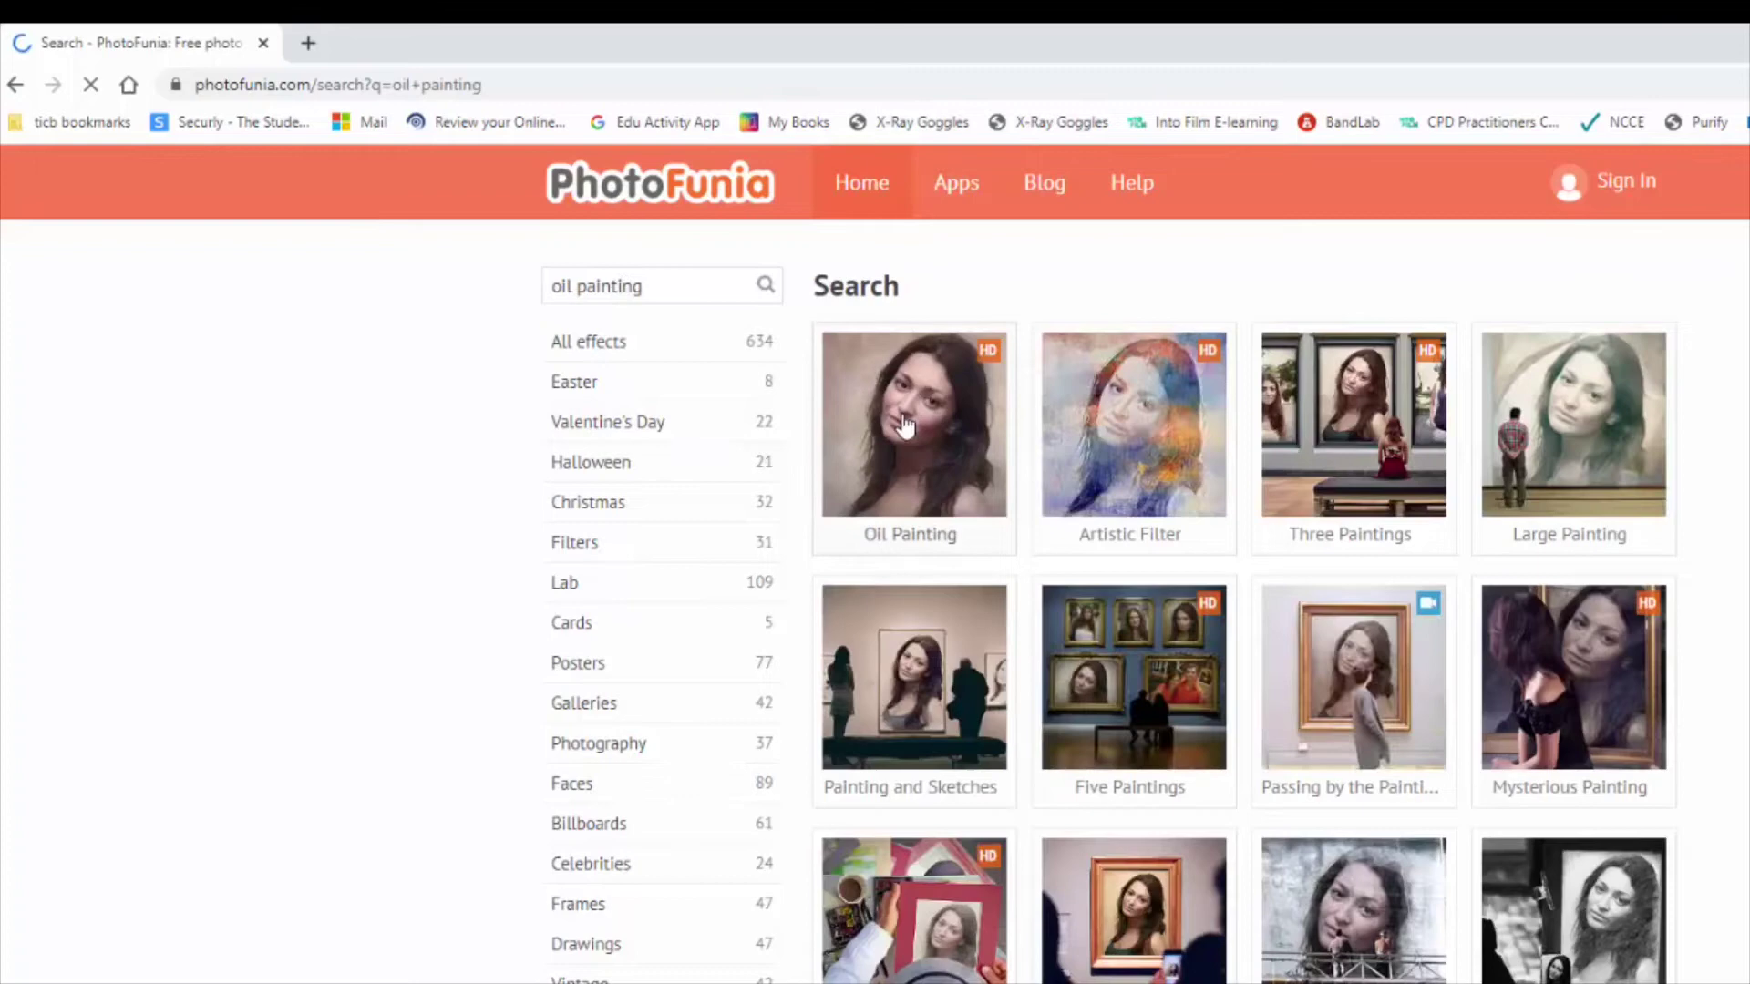
left_click(900, 415)
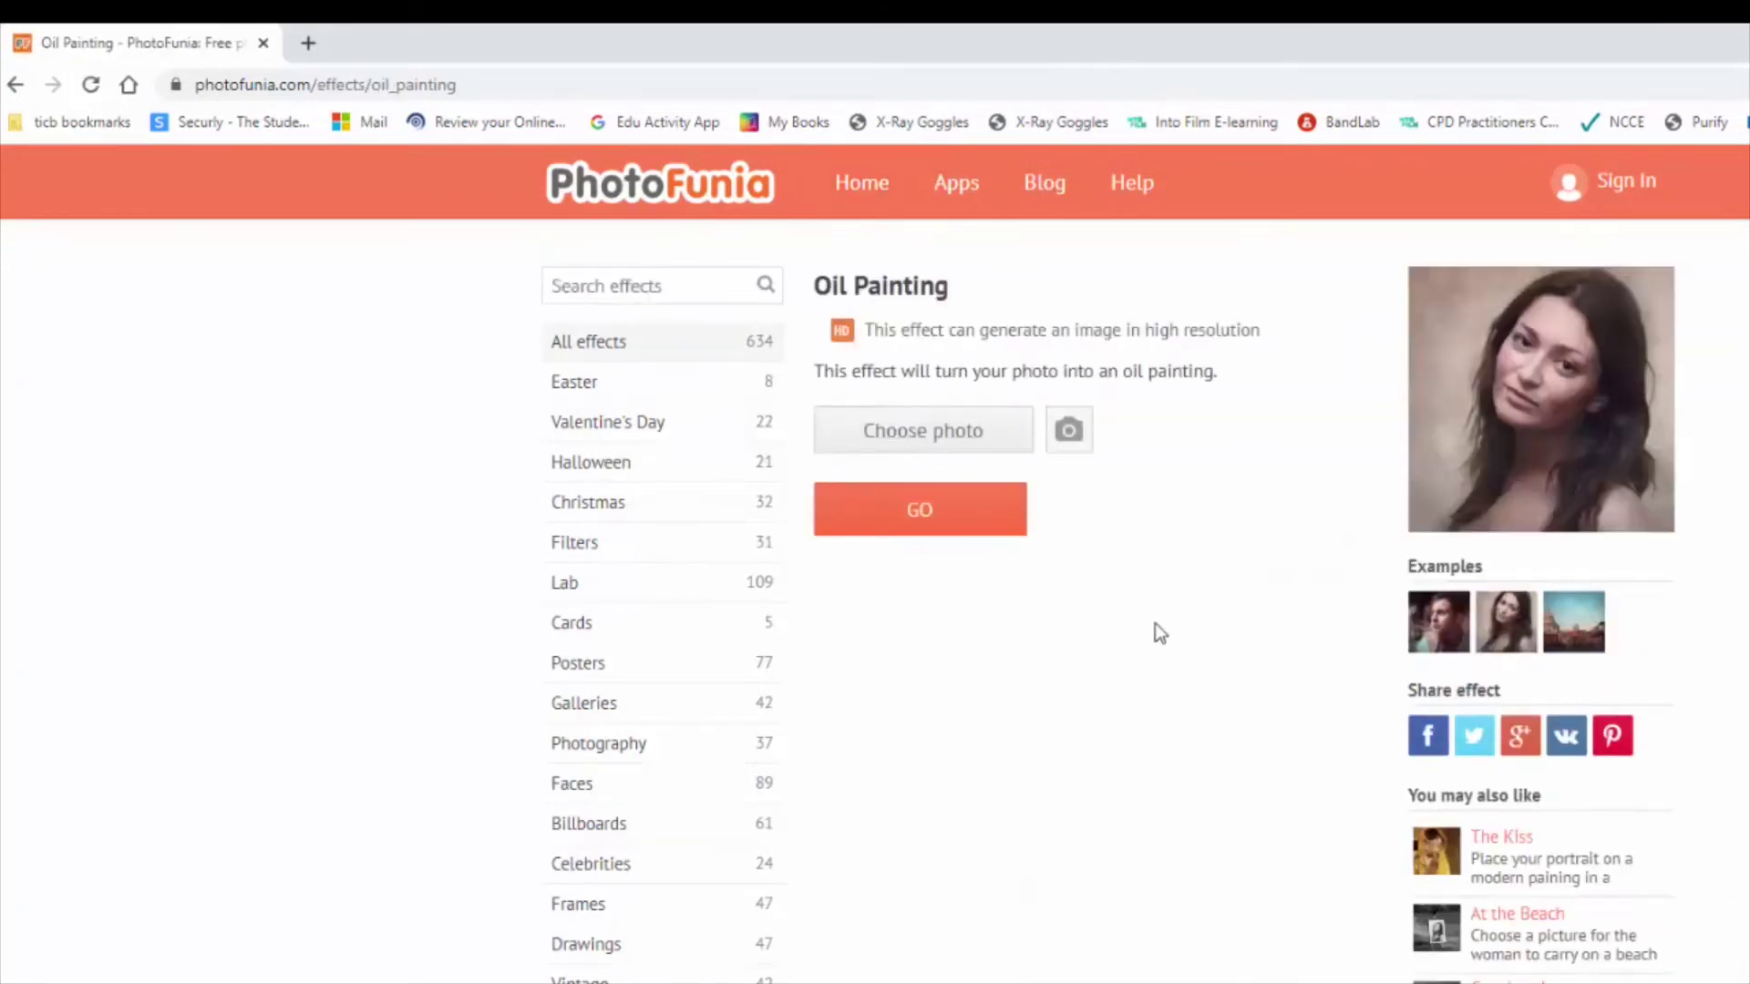
Upload fruit1.jpg from the Artwork folder and crop it to the whole photo.
left_click(939, 432)
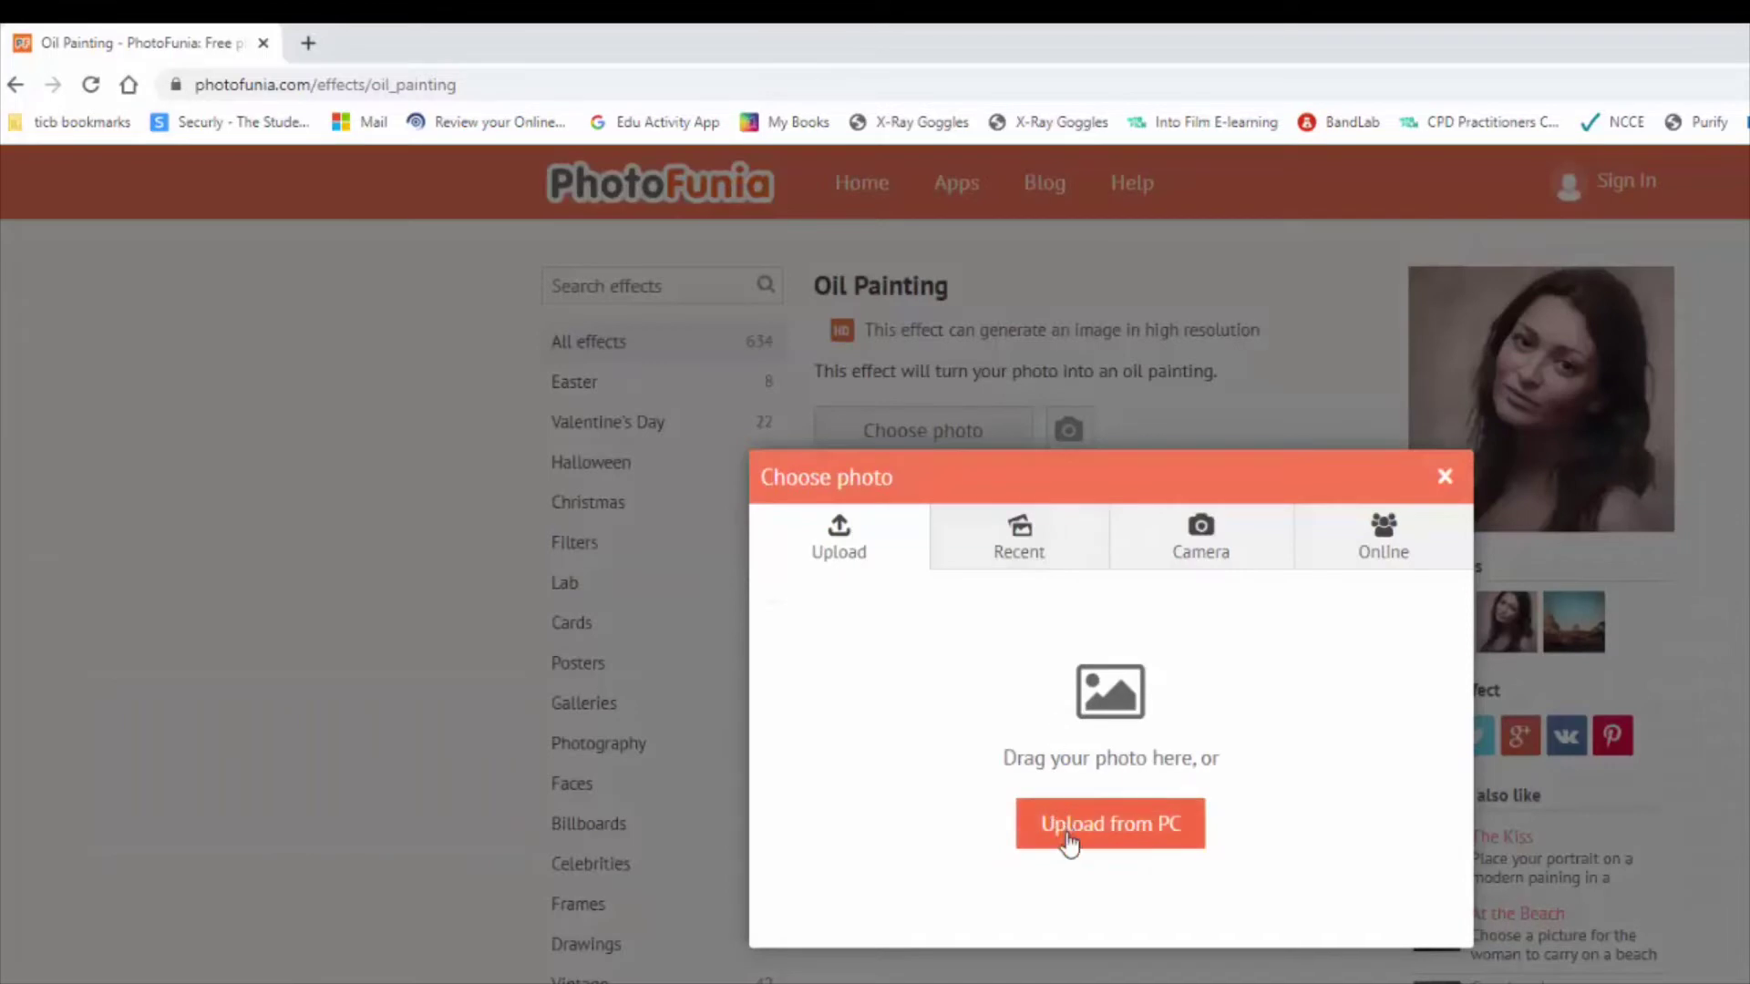
left_click(1035, 811)
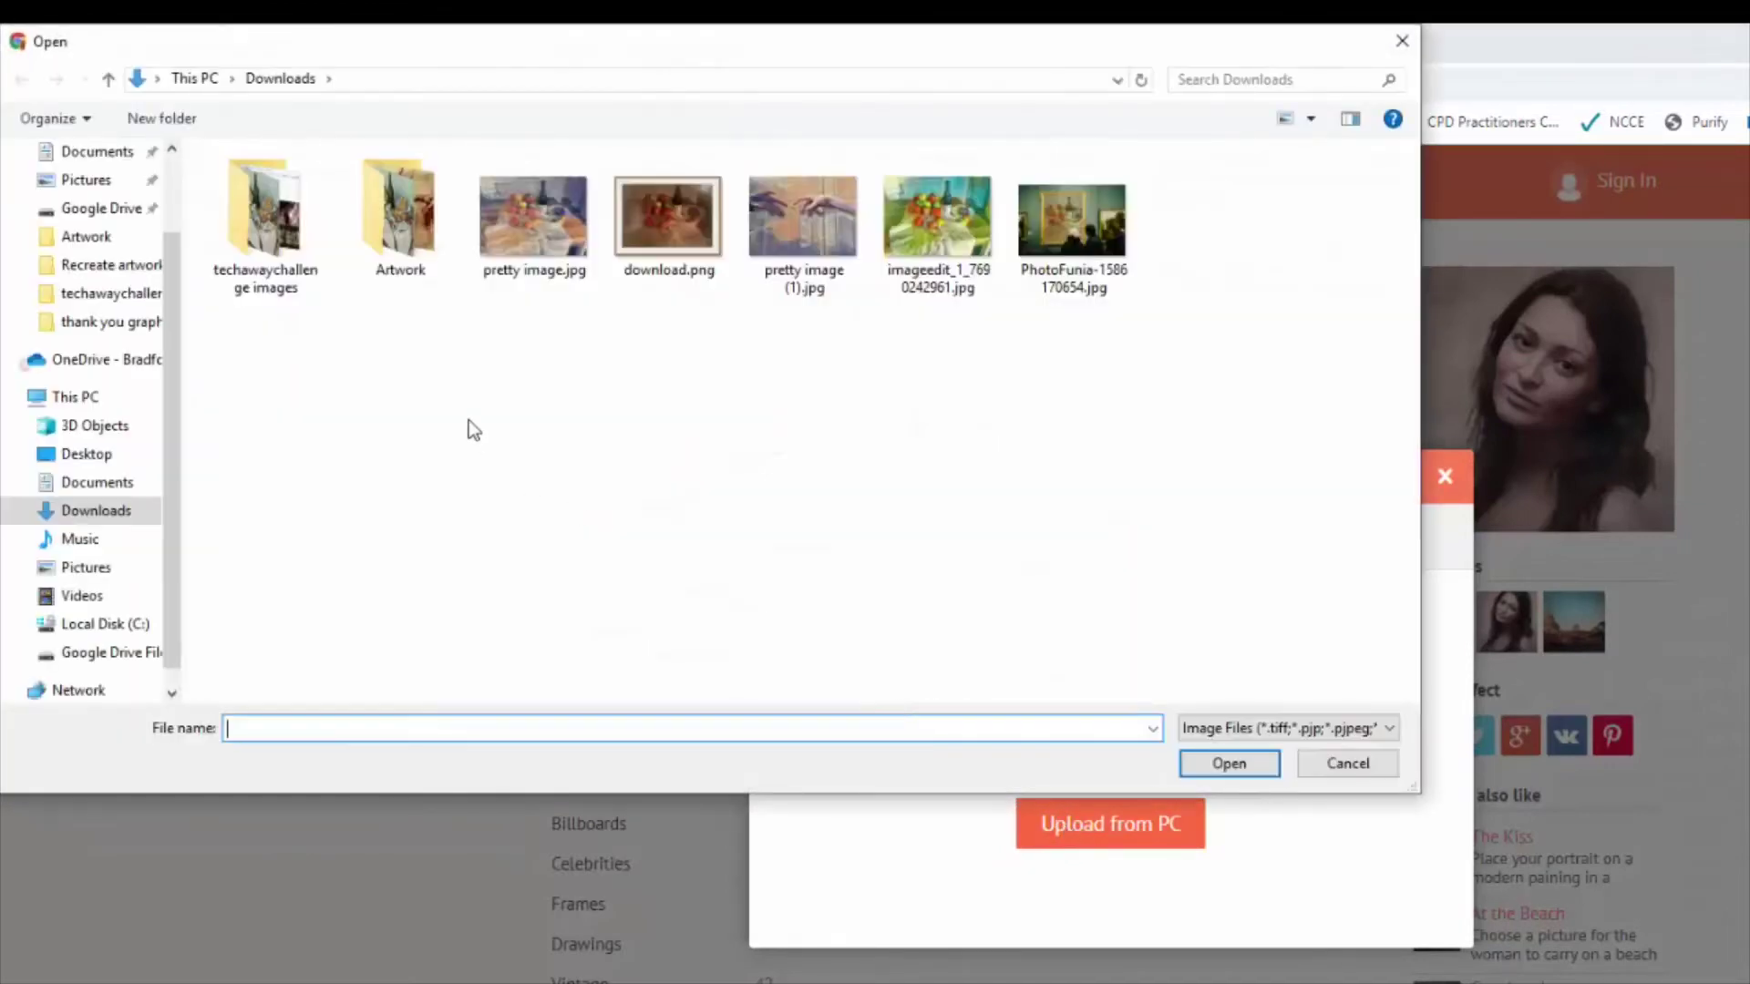
double_click(392, 208)
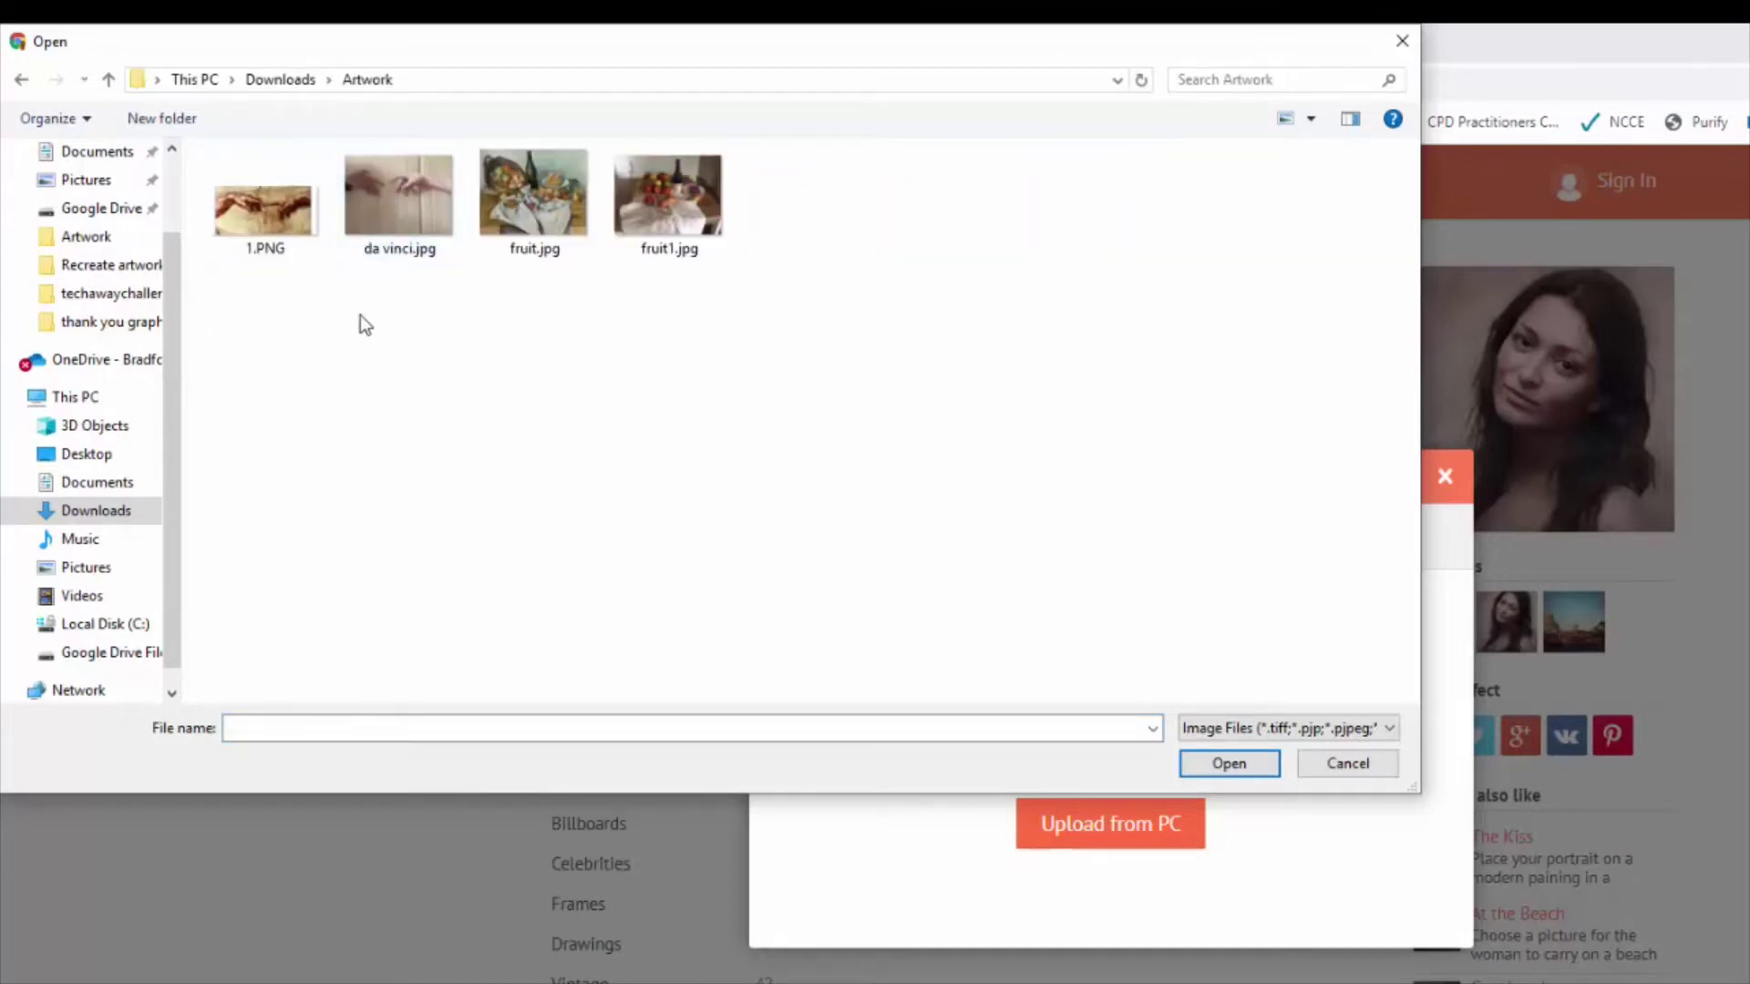
left_click(632, 190)
double_click(632, 190)
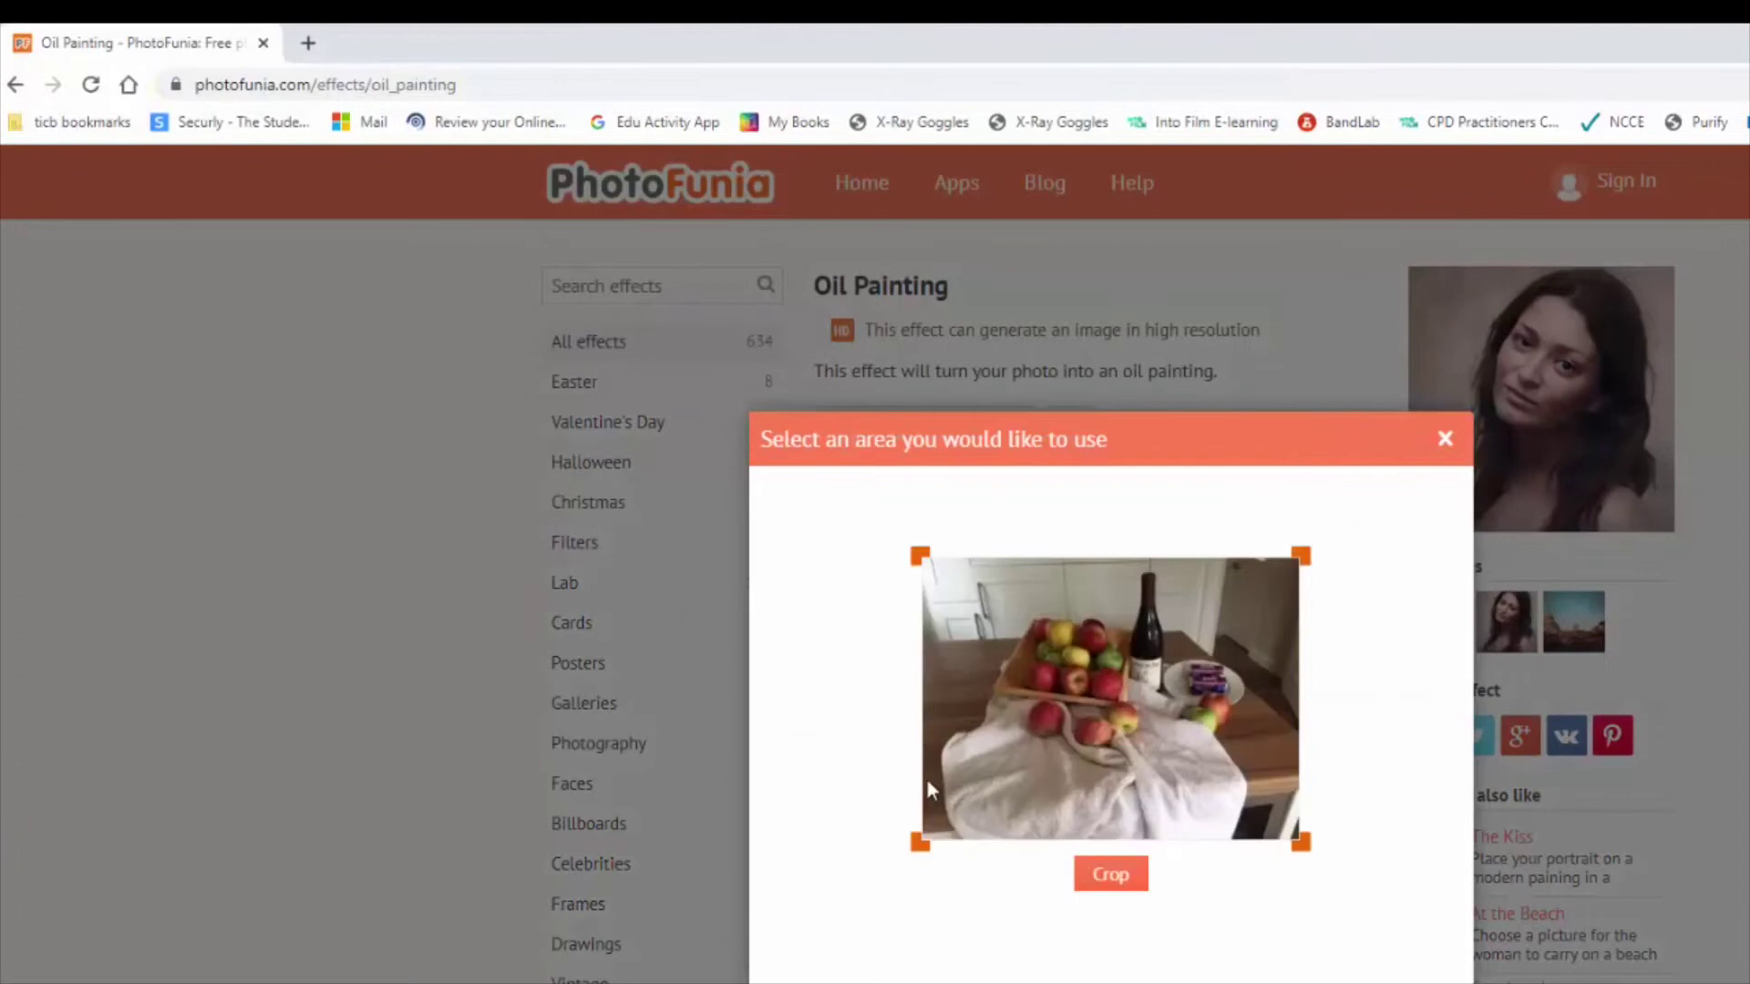
left_click(1108, 877)
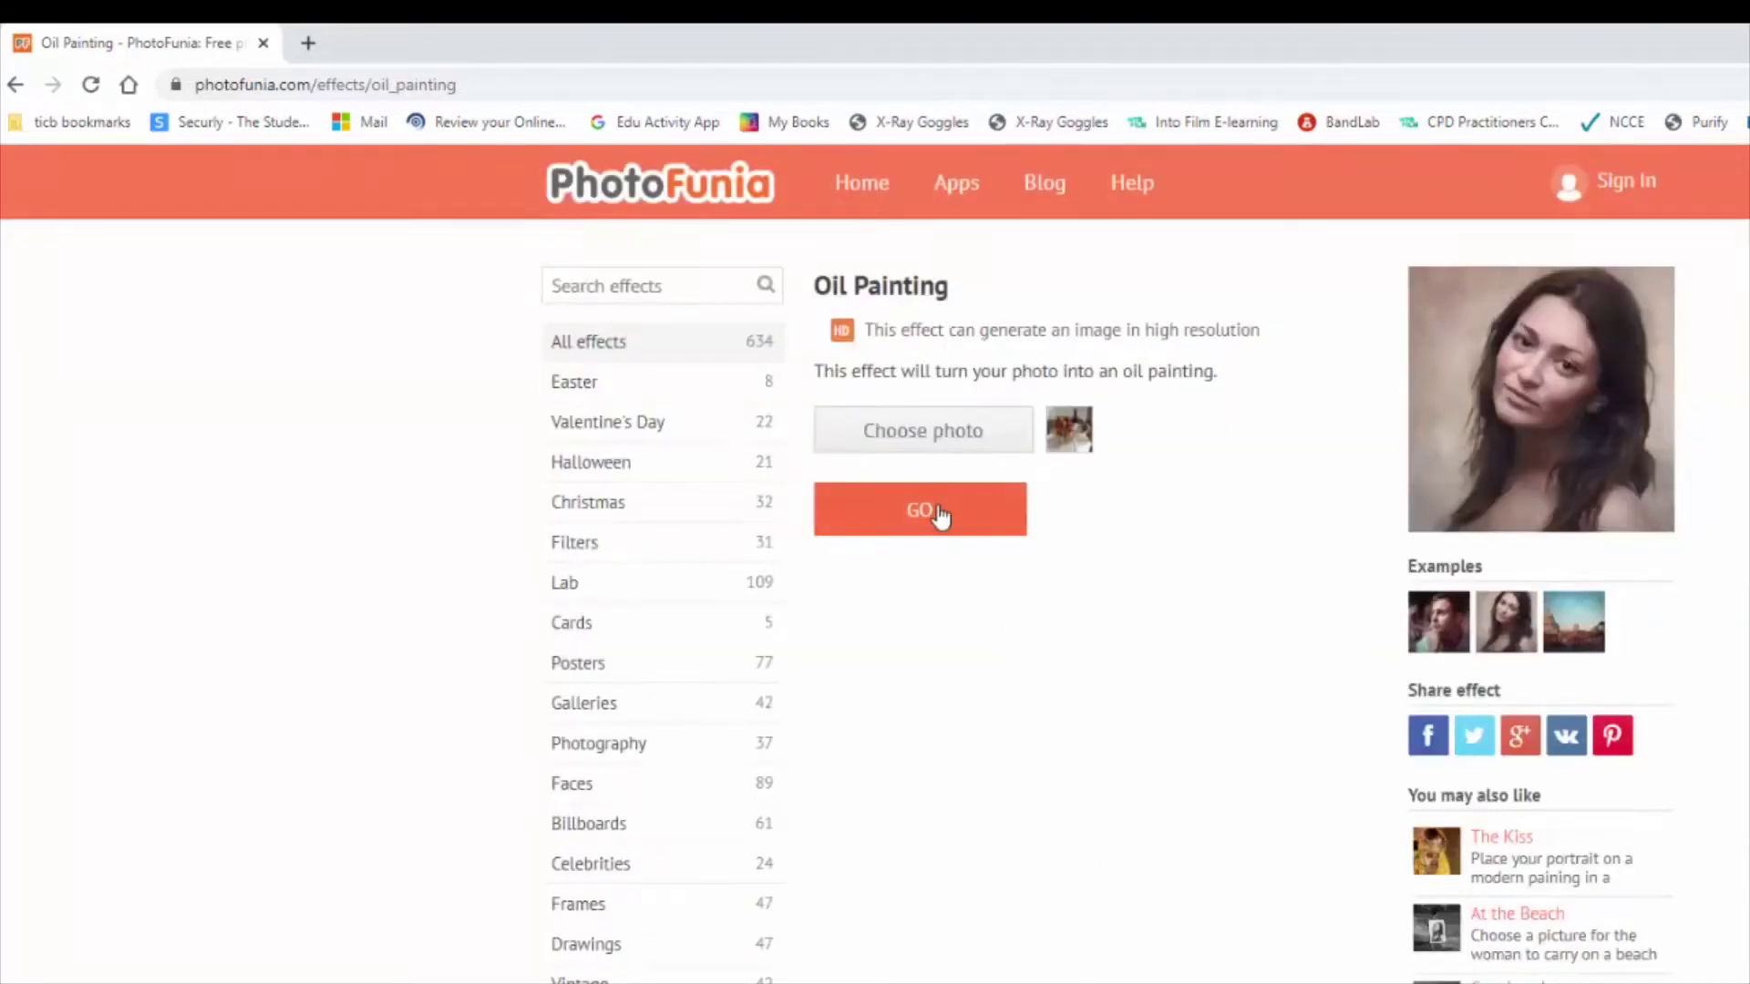
Generate the still-life oil painting and download the resulting JPG.
left_click(941, 516)
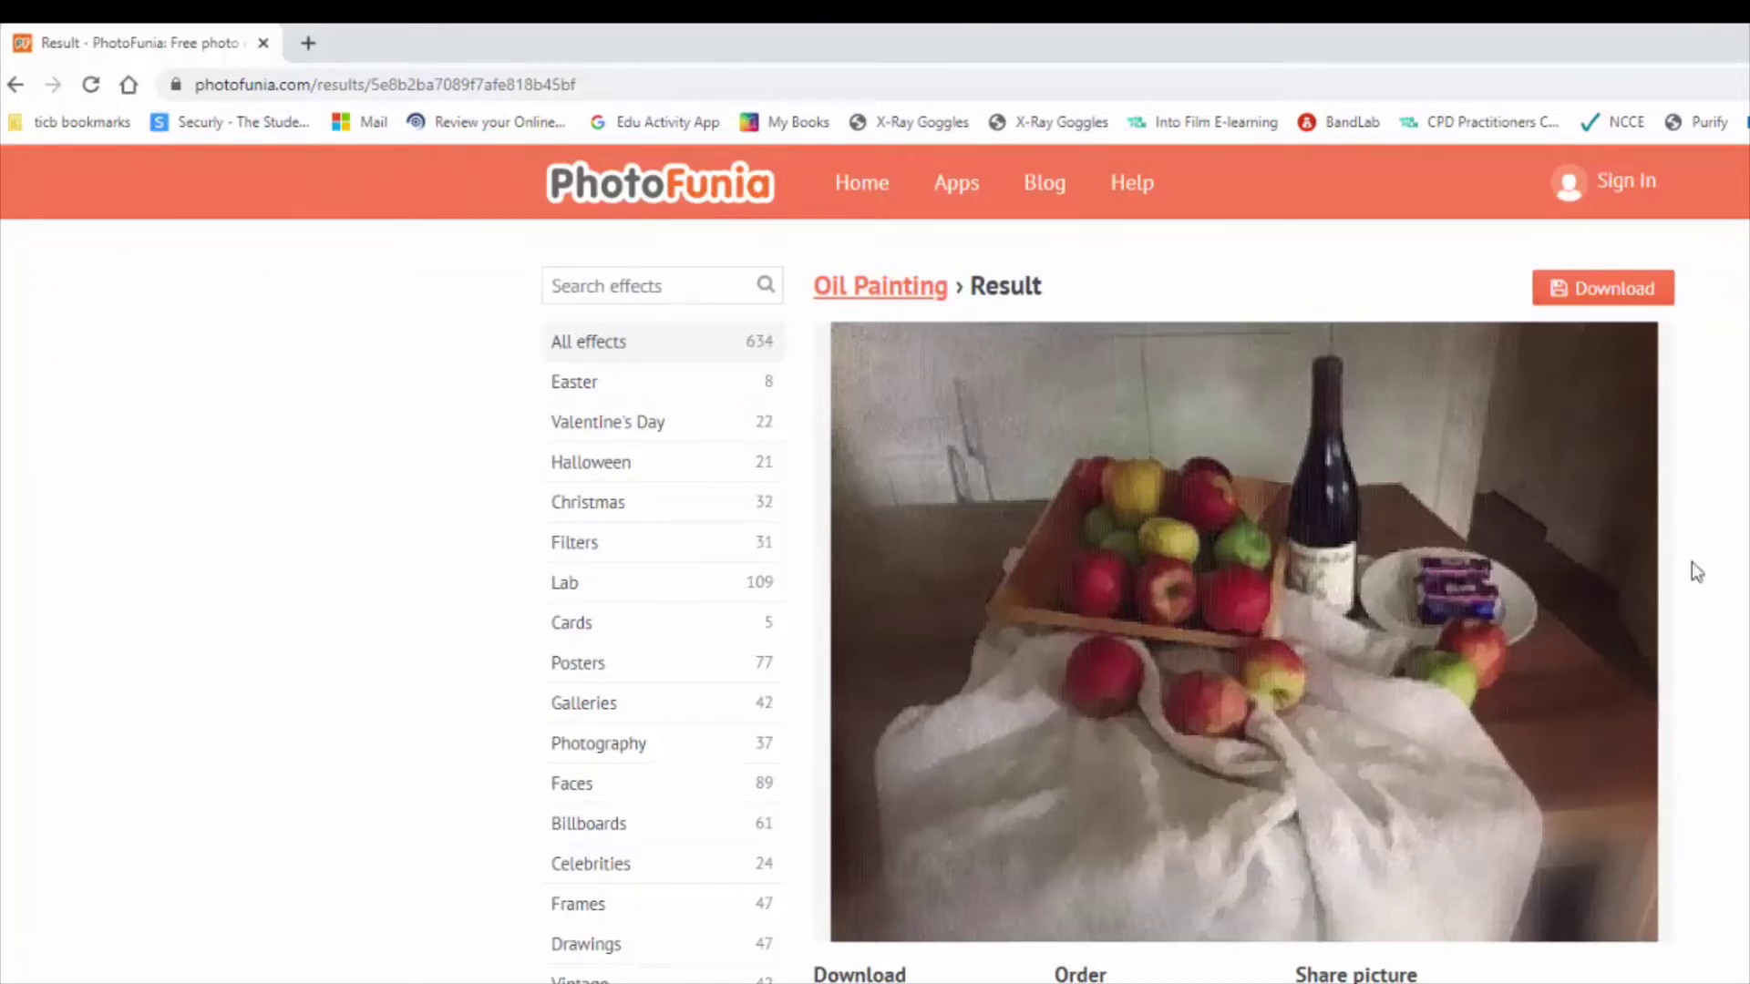
left_click(1598, 290)
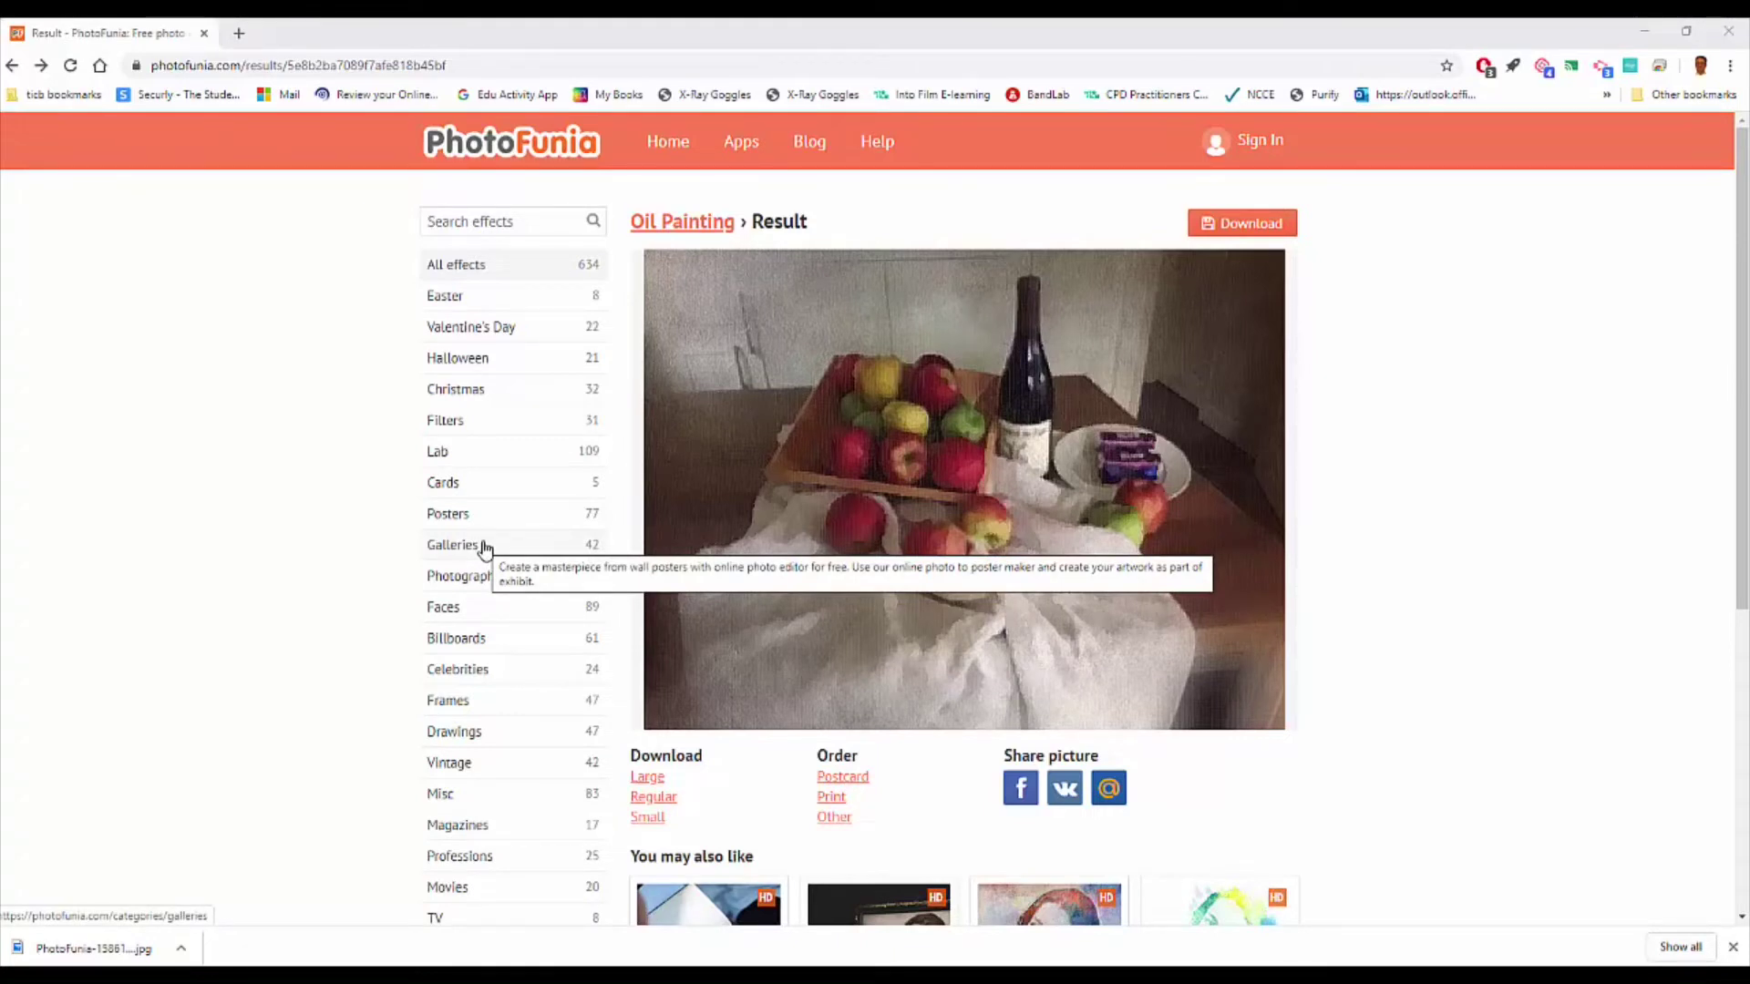
Open the Gallery Visitor effect from the Frames category.
left_click(467, 705)
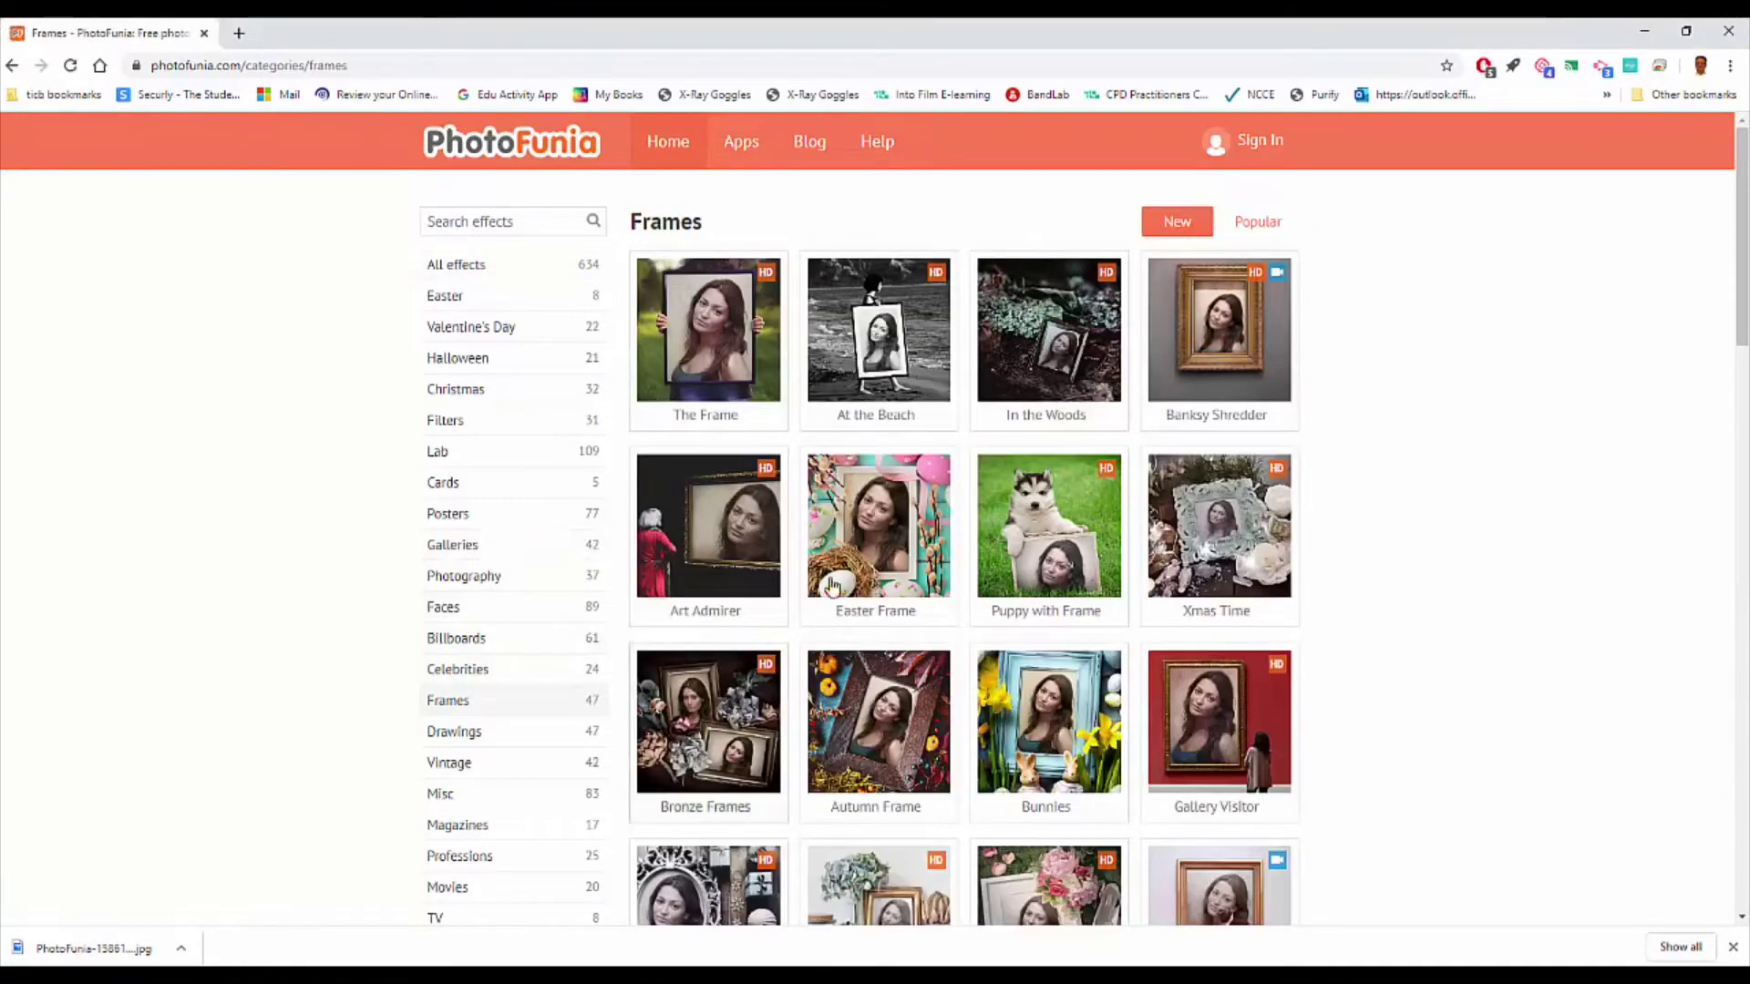
scroll(1048, 527, "down", 4)
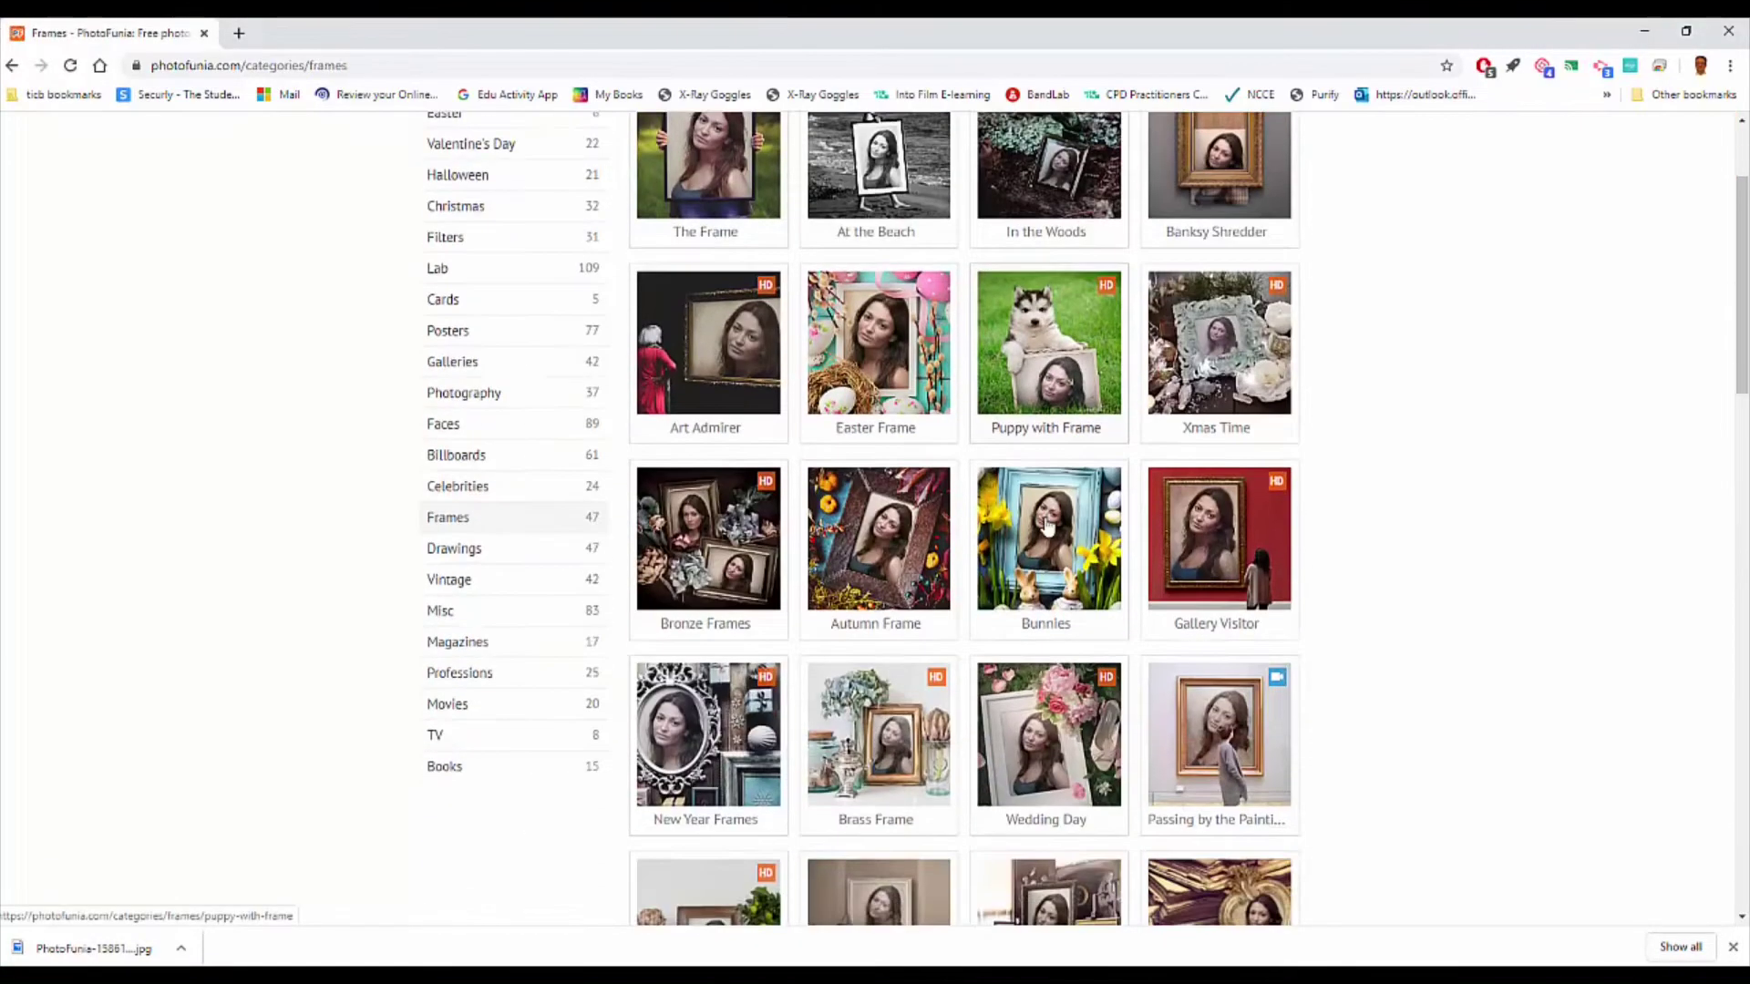
scroll(1048, 527, "down", 1)
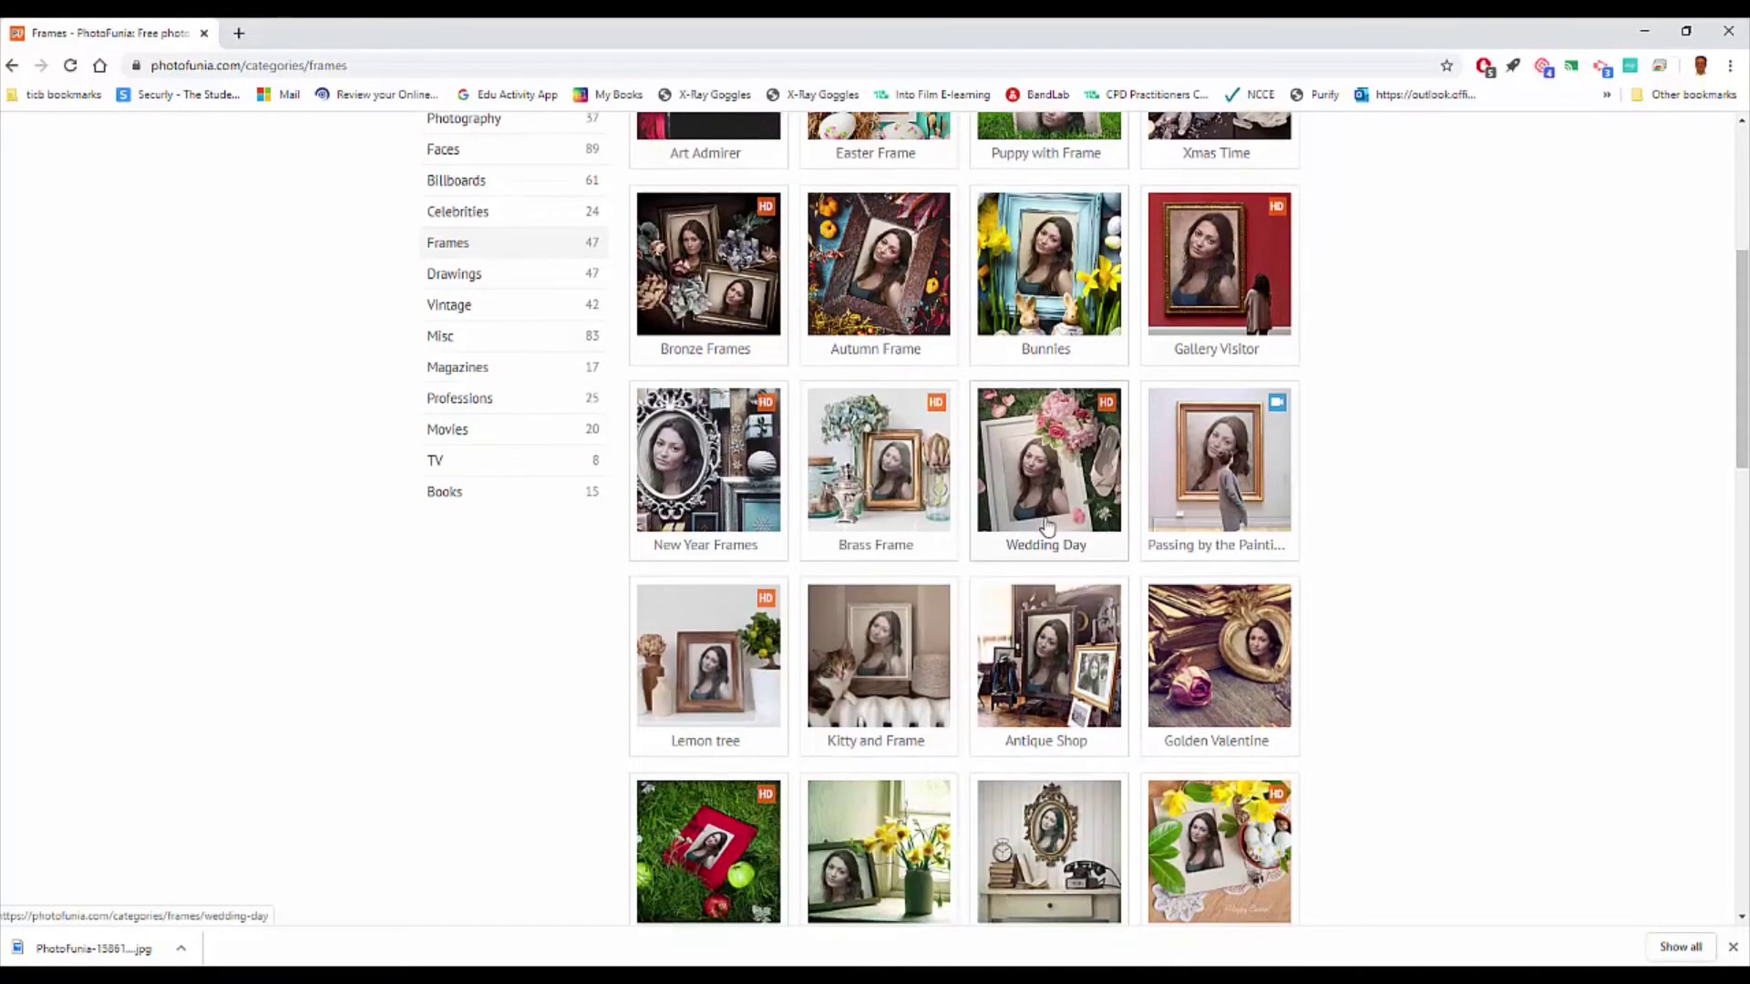
scroll(1046, 526, "up", 2)
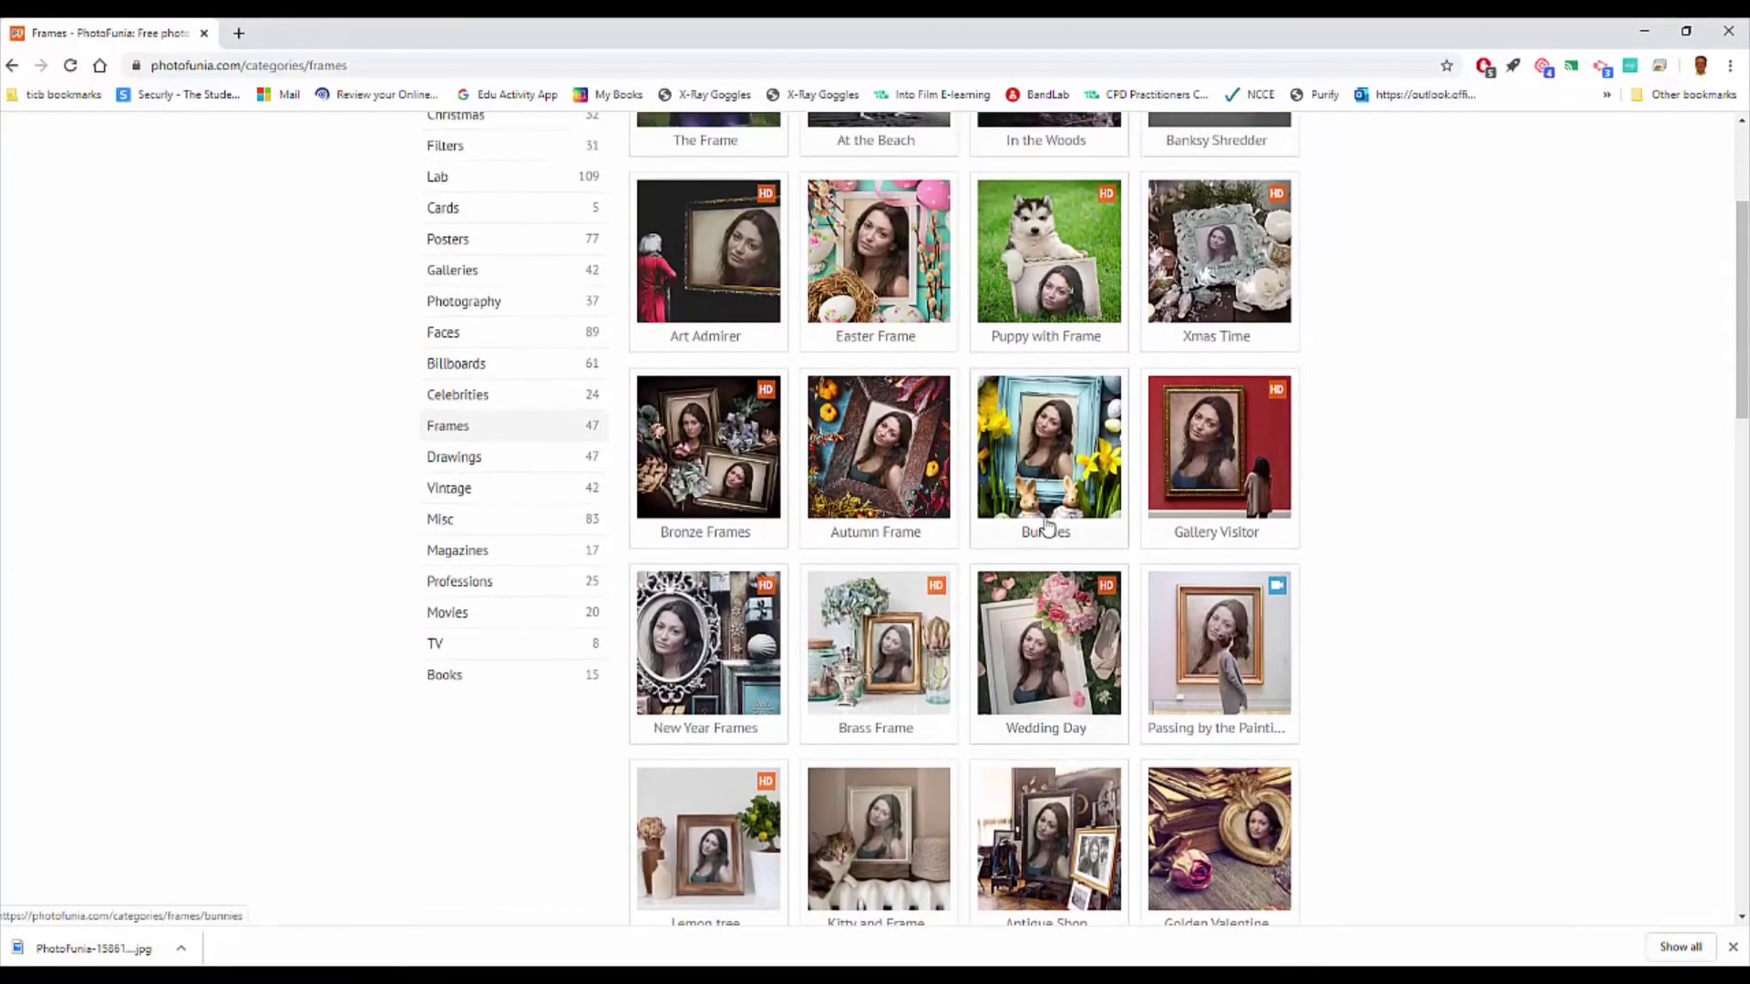
left_click(1209, 451)
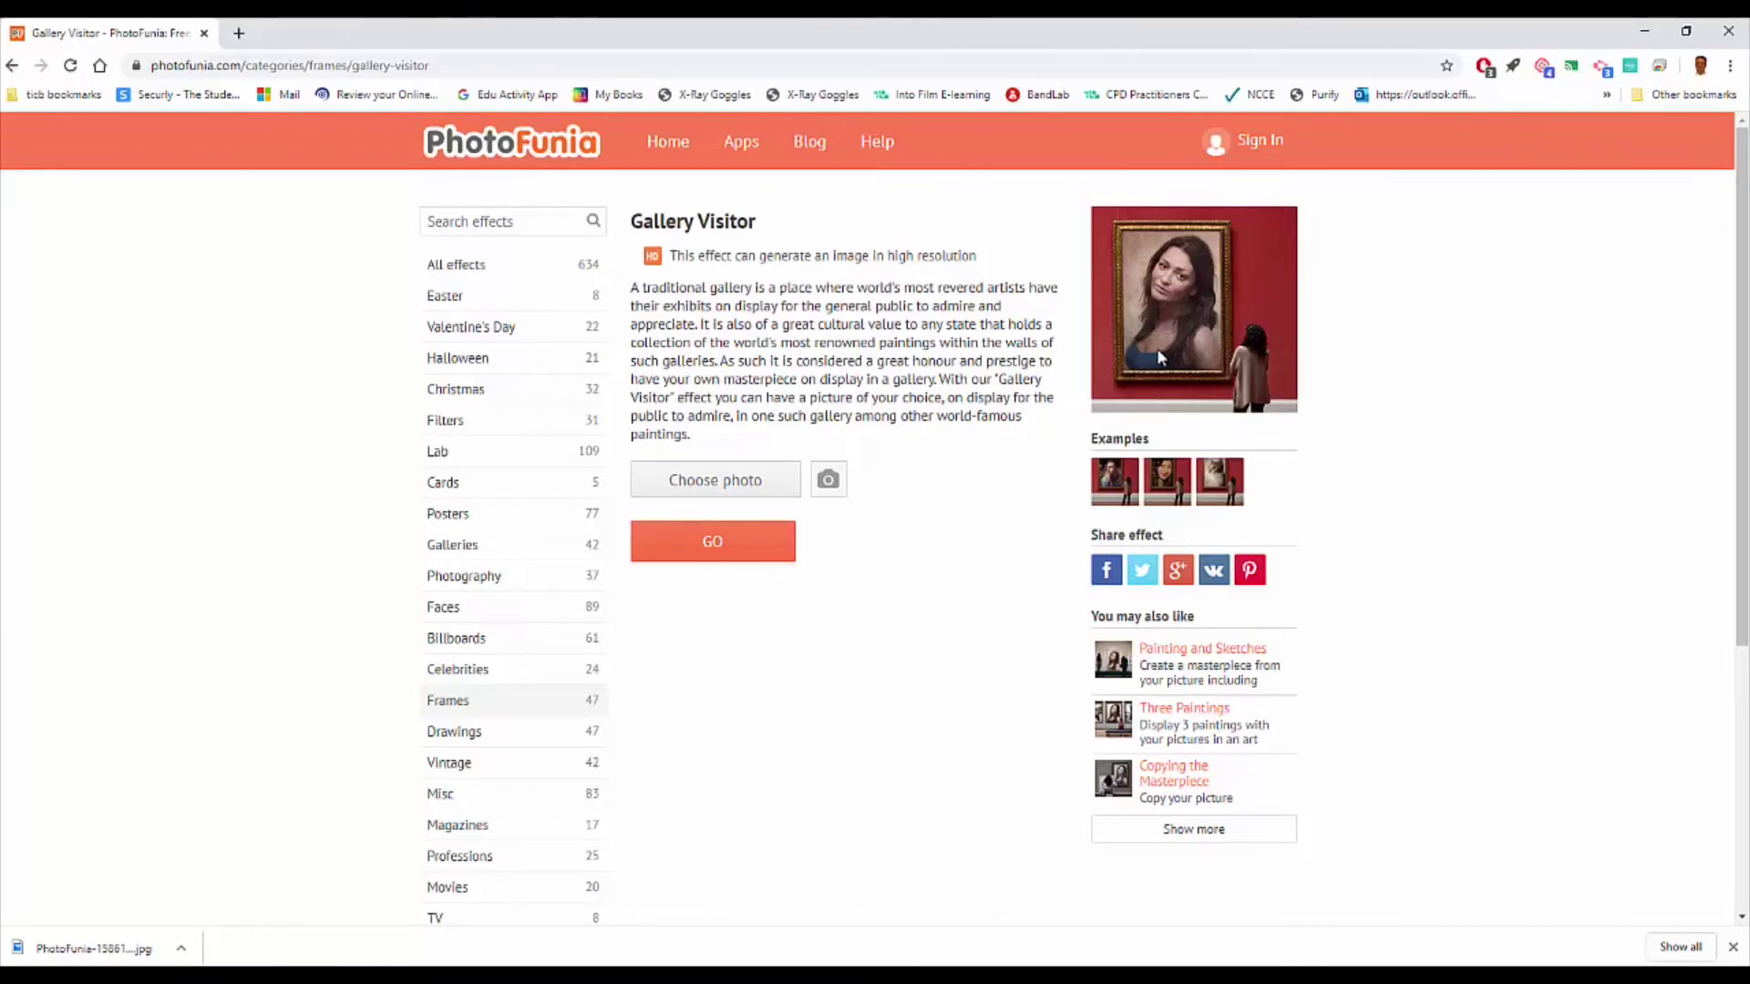
Load PhotoFunia-1586178991.jpg from Downloads, nudge the crop box right, and confirm the crop.
left_click(743, 483)
left_click(846, 615)
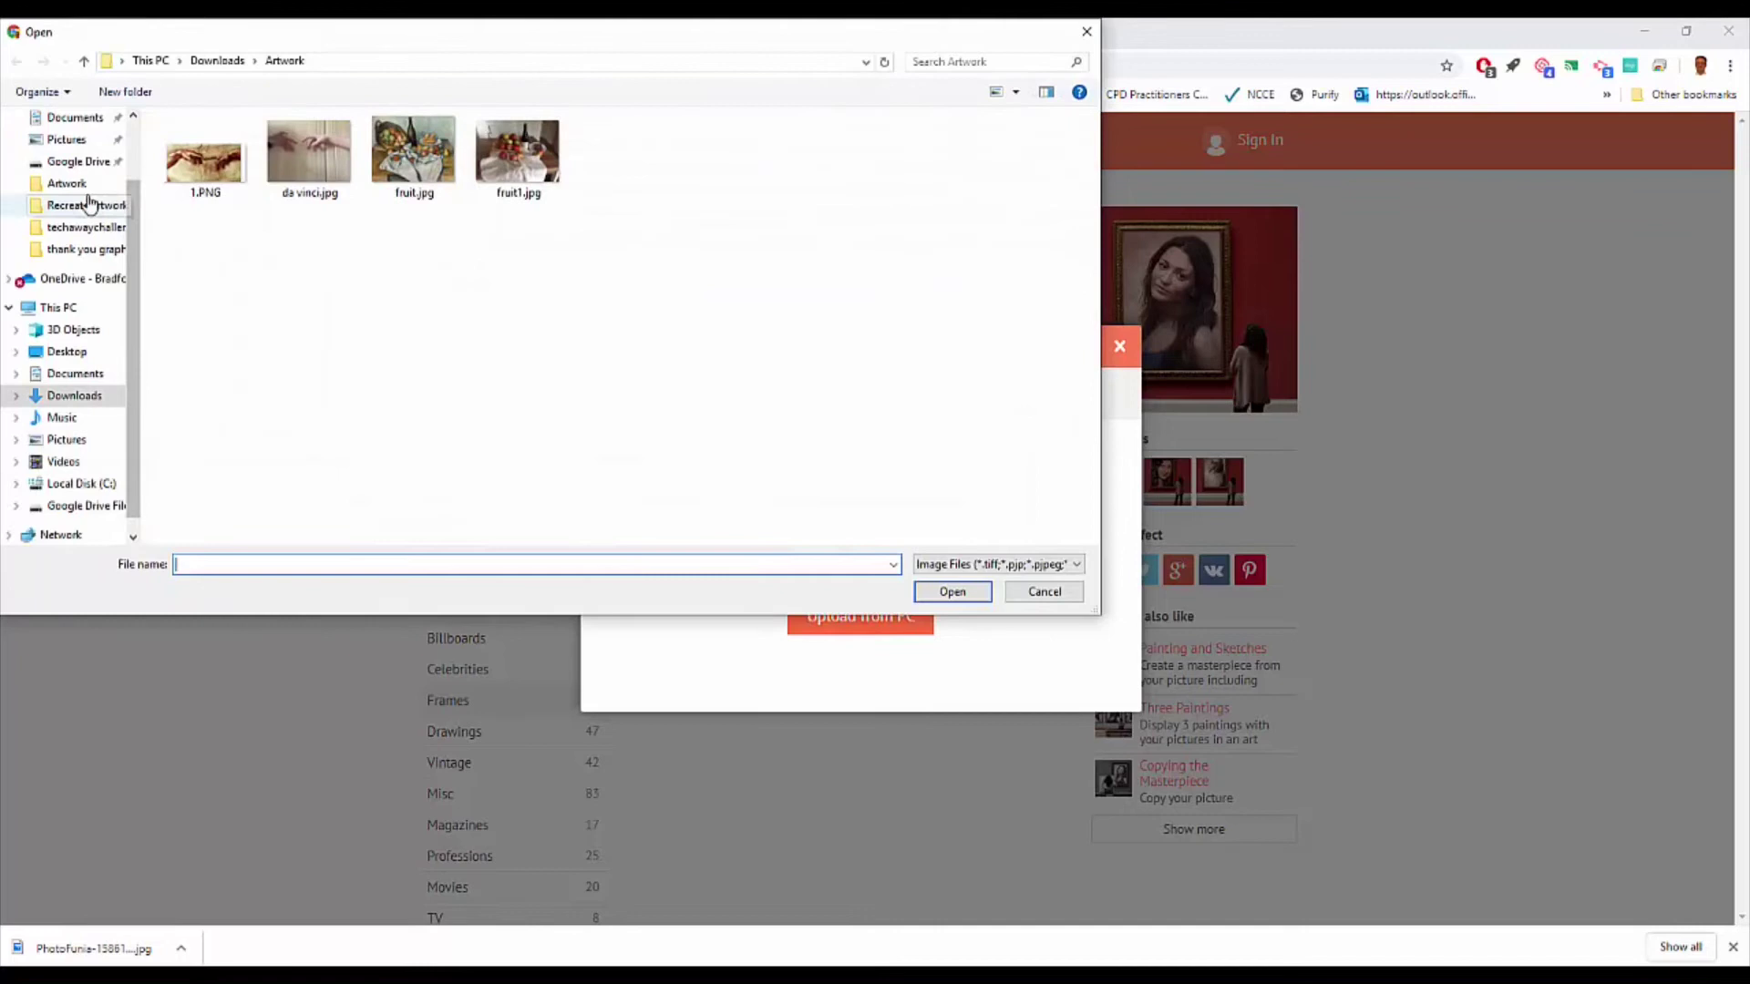
scroll(73, 184, "up", 2)
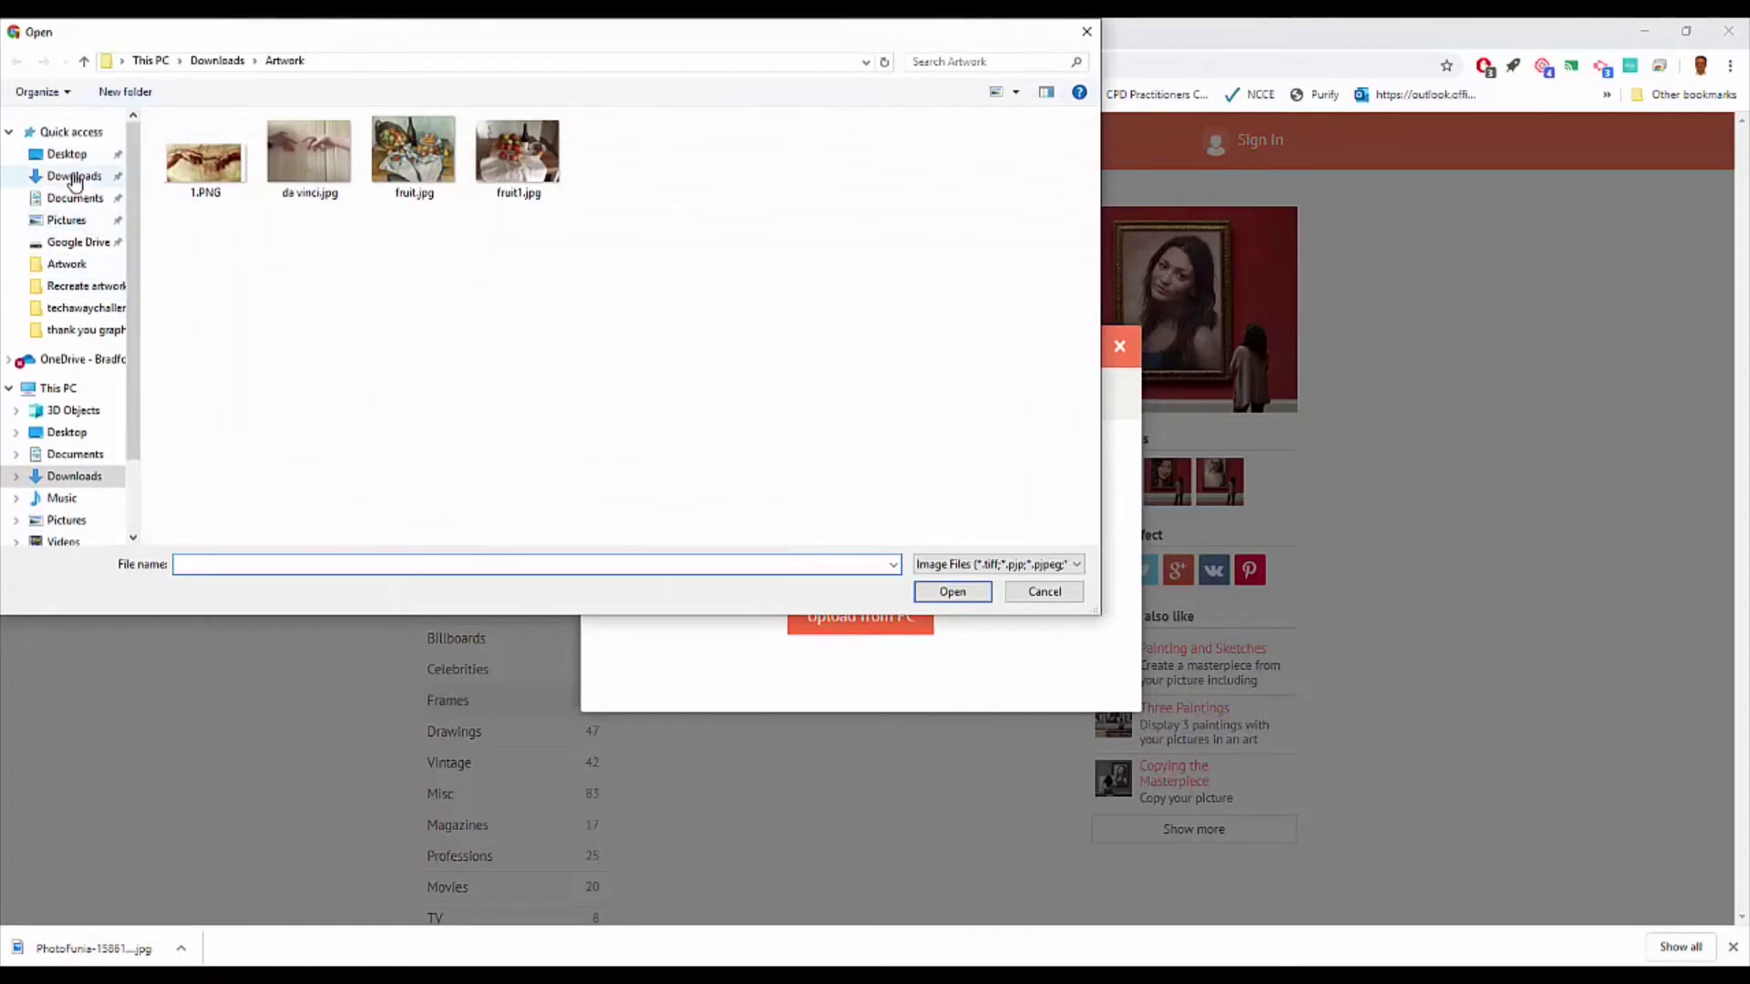
left_click(75, 178)
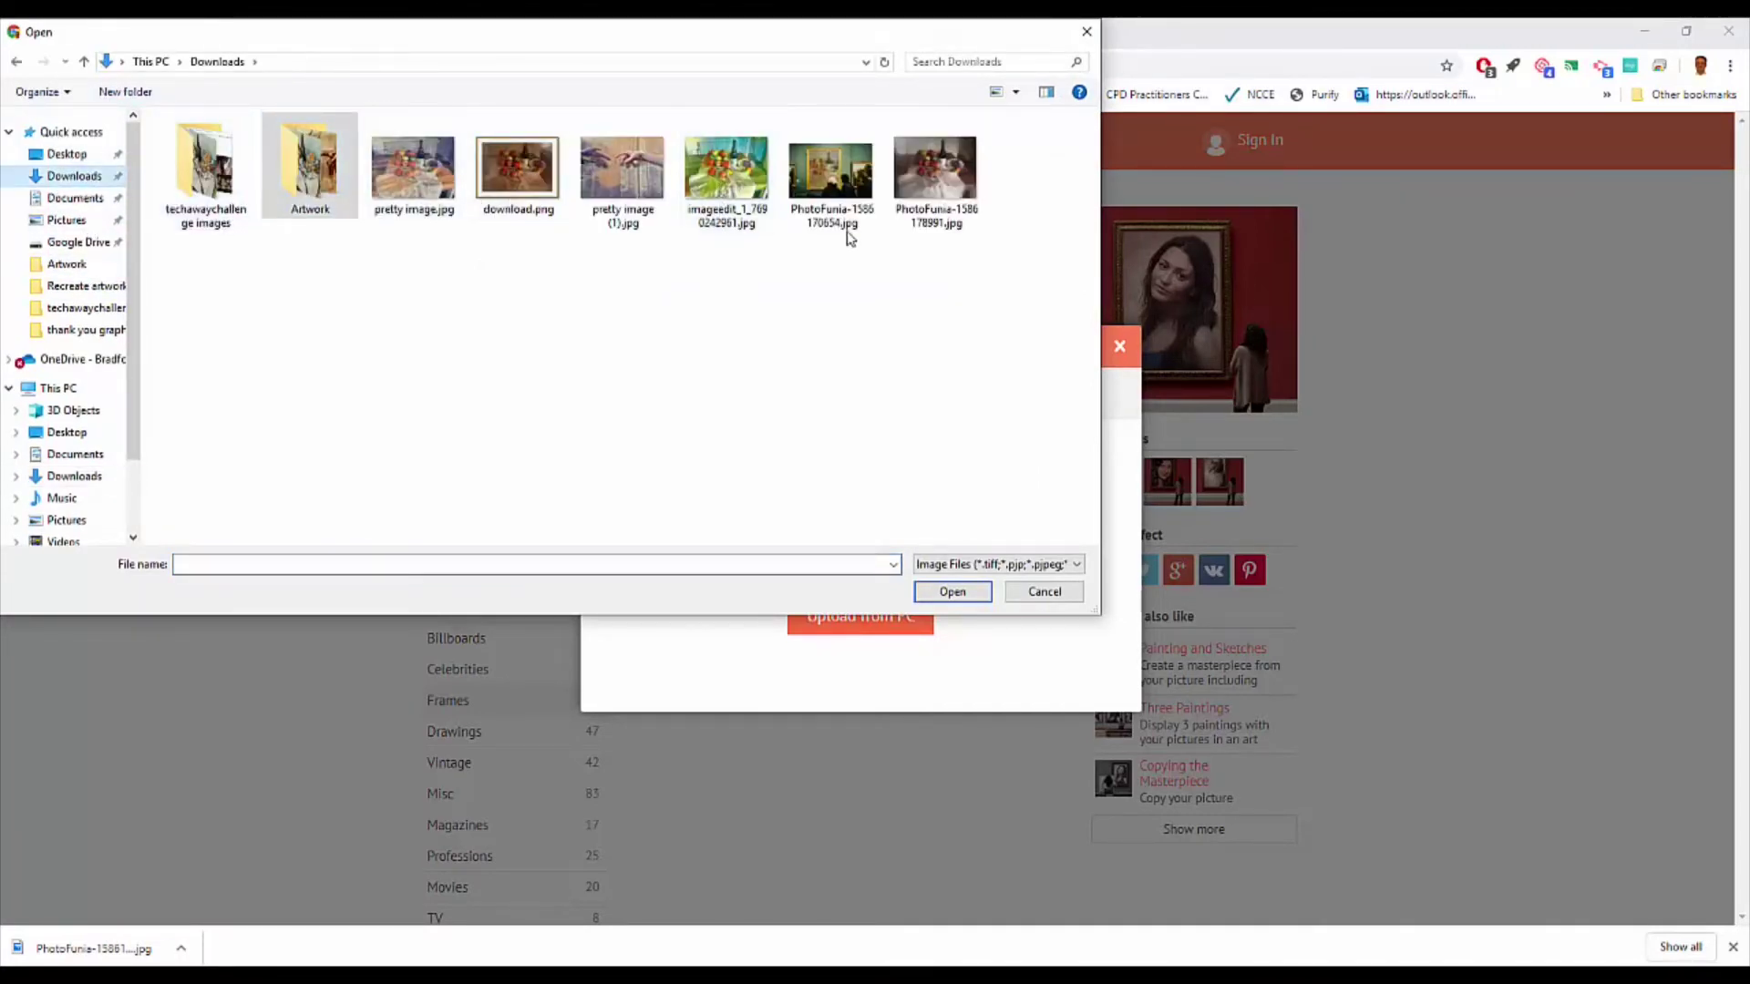
double_click(917, 188)
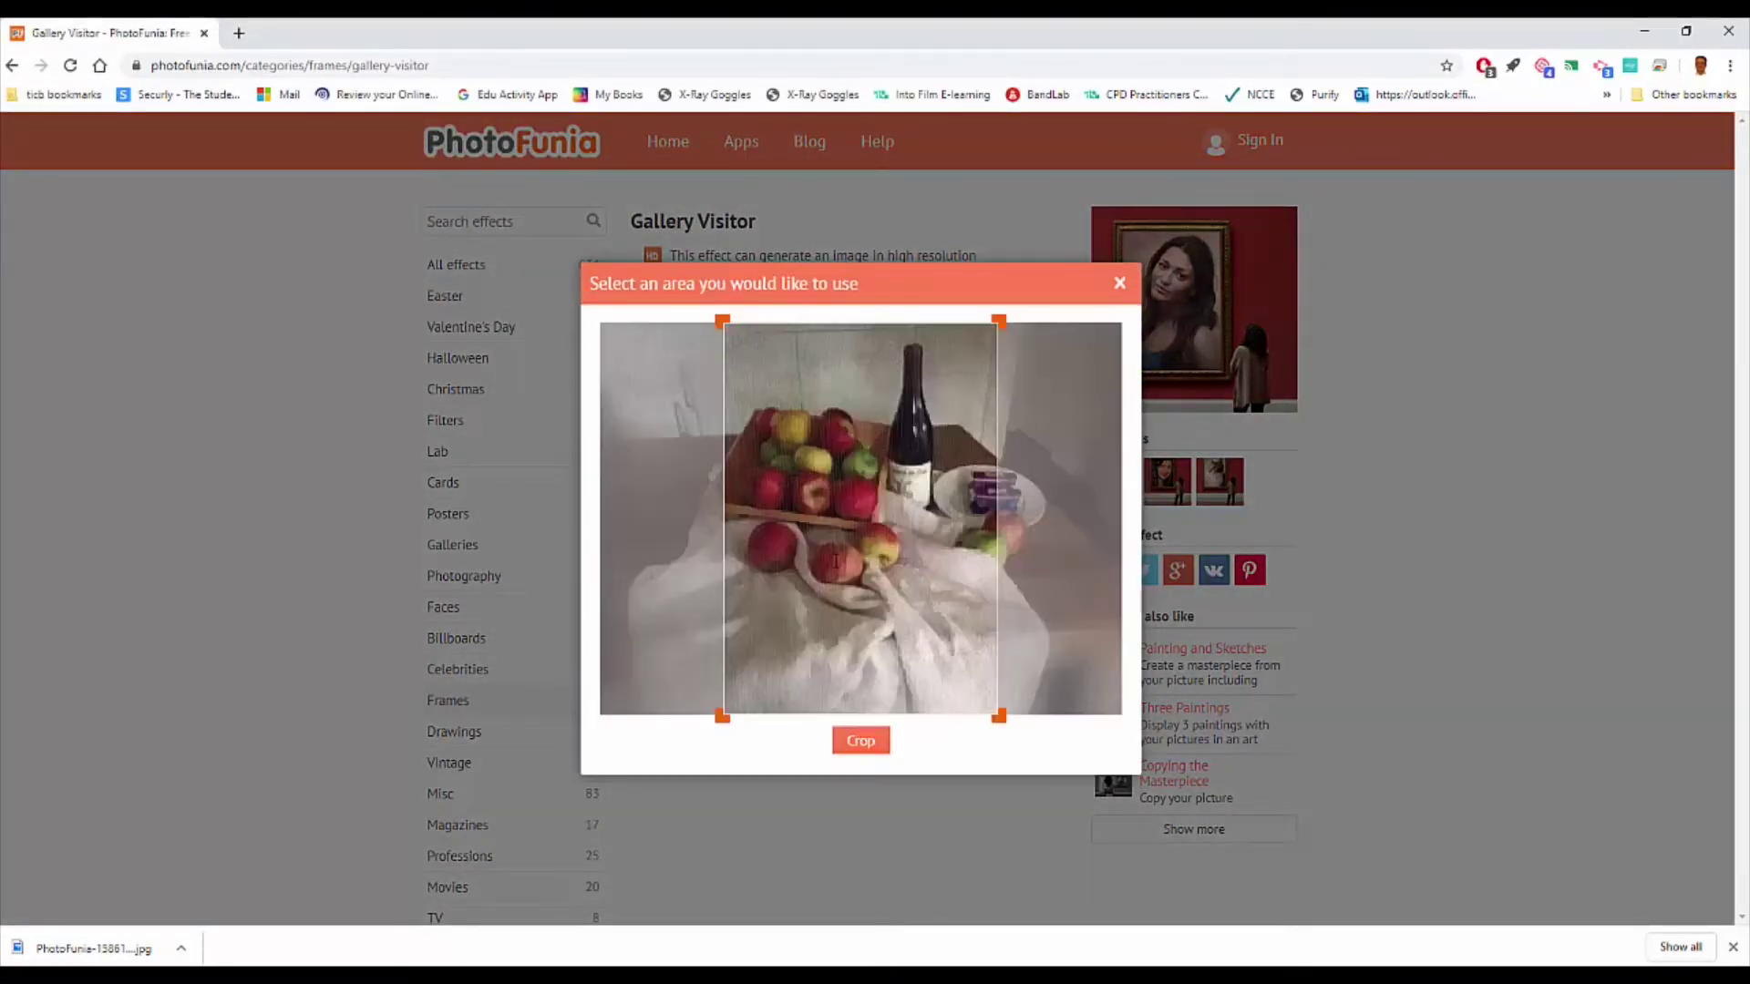
mouse_move(760, 620)
left_mouse_down()
mouse_move(816, 616)
mouse_move(732, 616)
mouse_move(777, 613)
left_mouse_up()
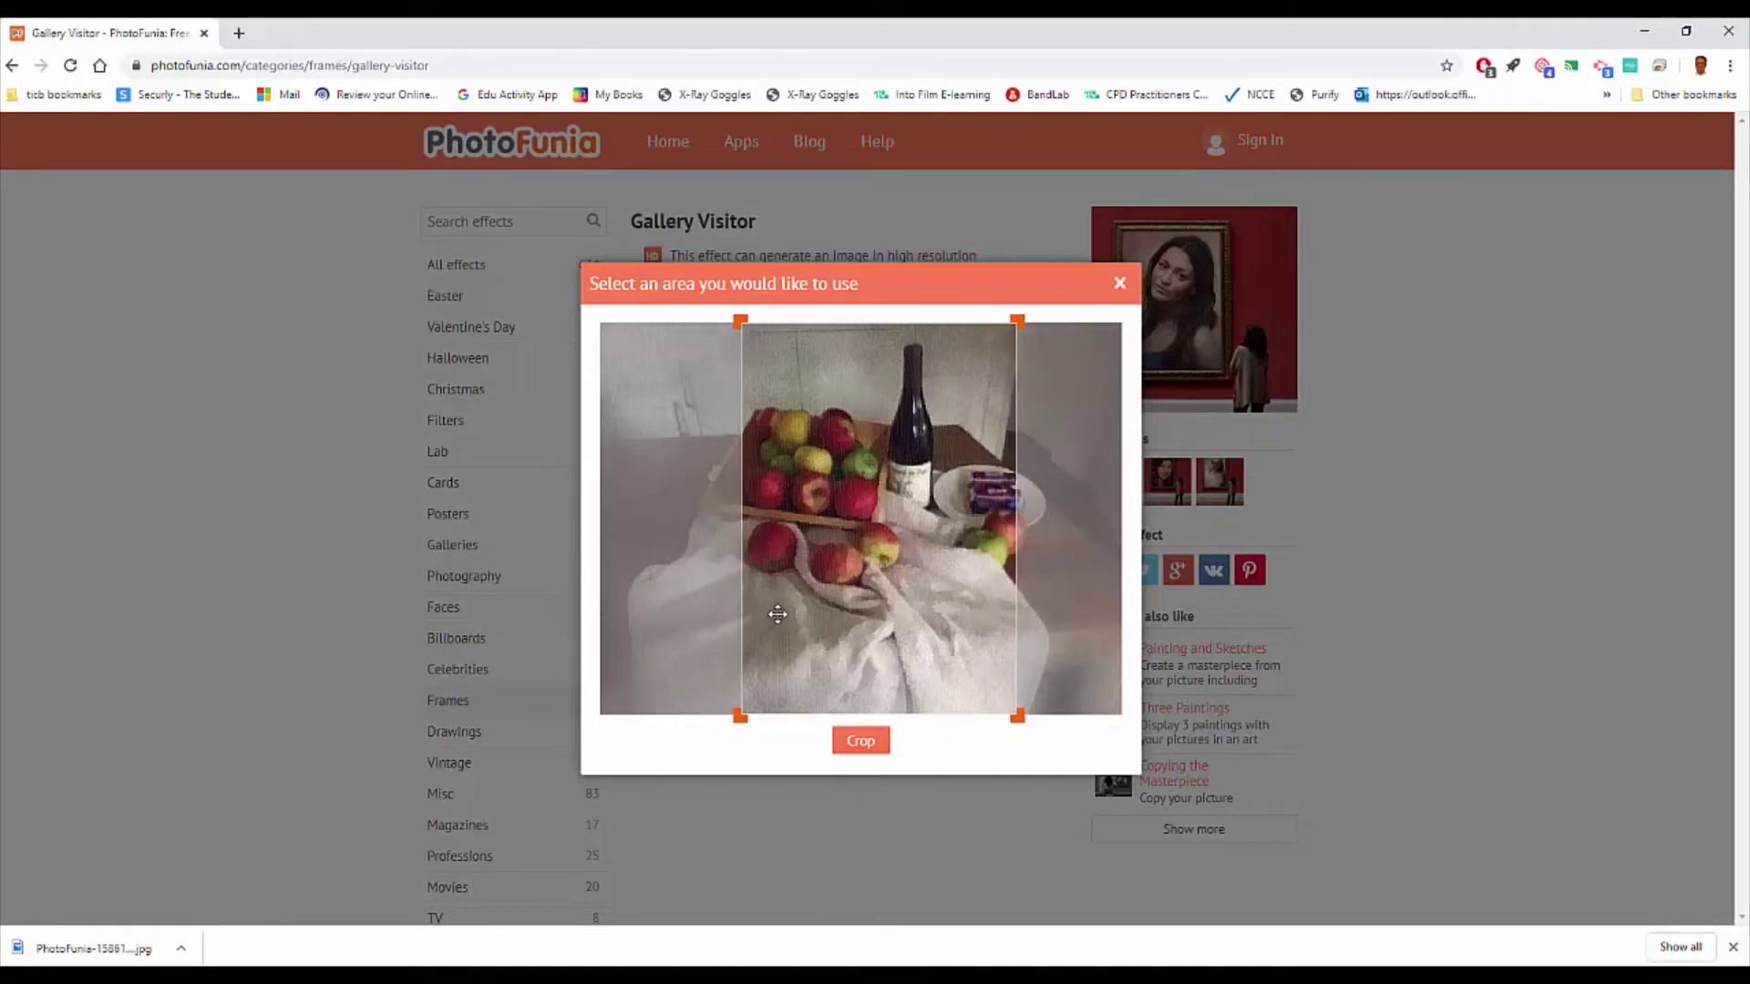
left_click(845, 740)
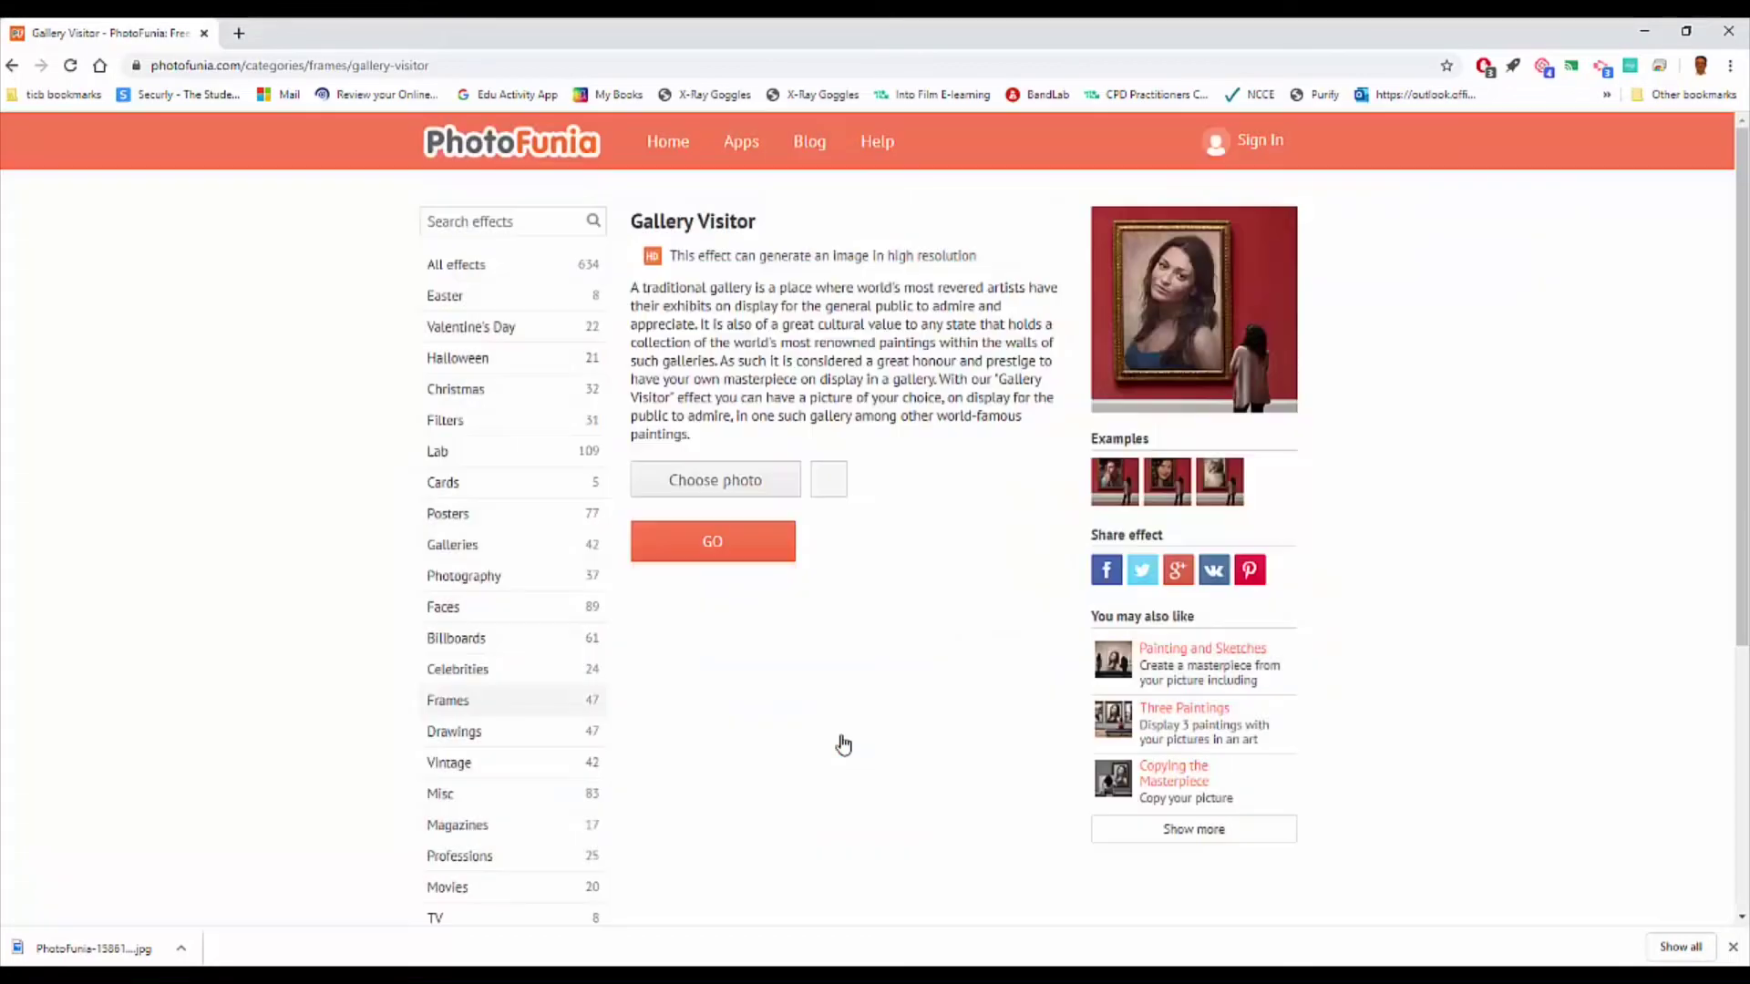
Generate the Gallery Visitor scene with the framed still-life and download the result image.
left_click(693, 538)
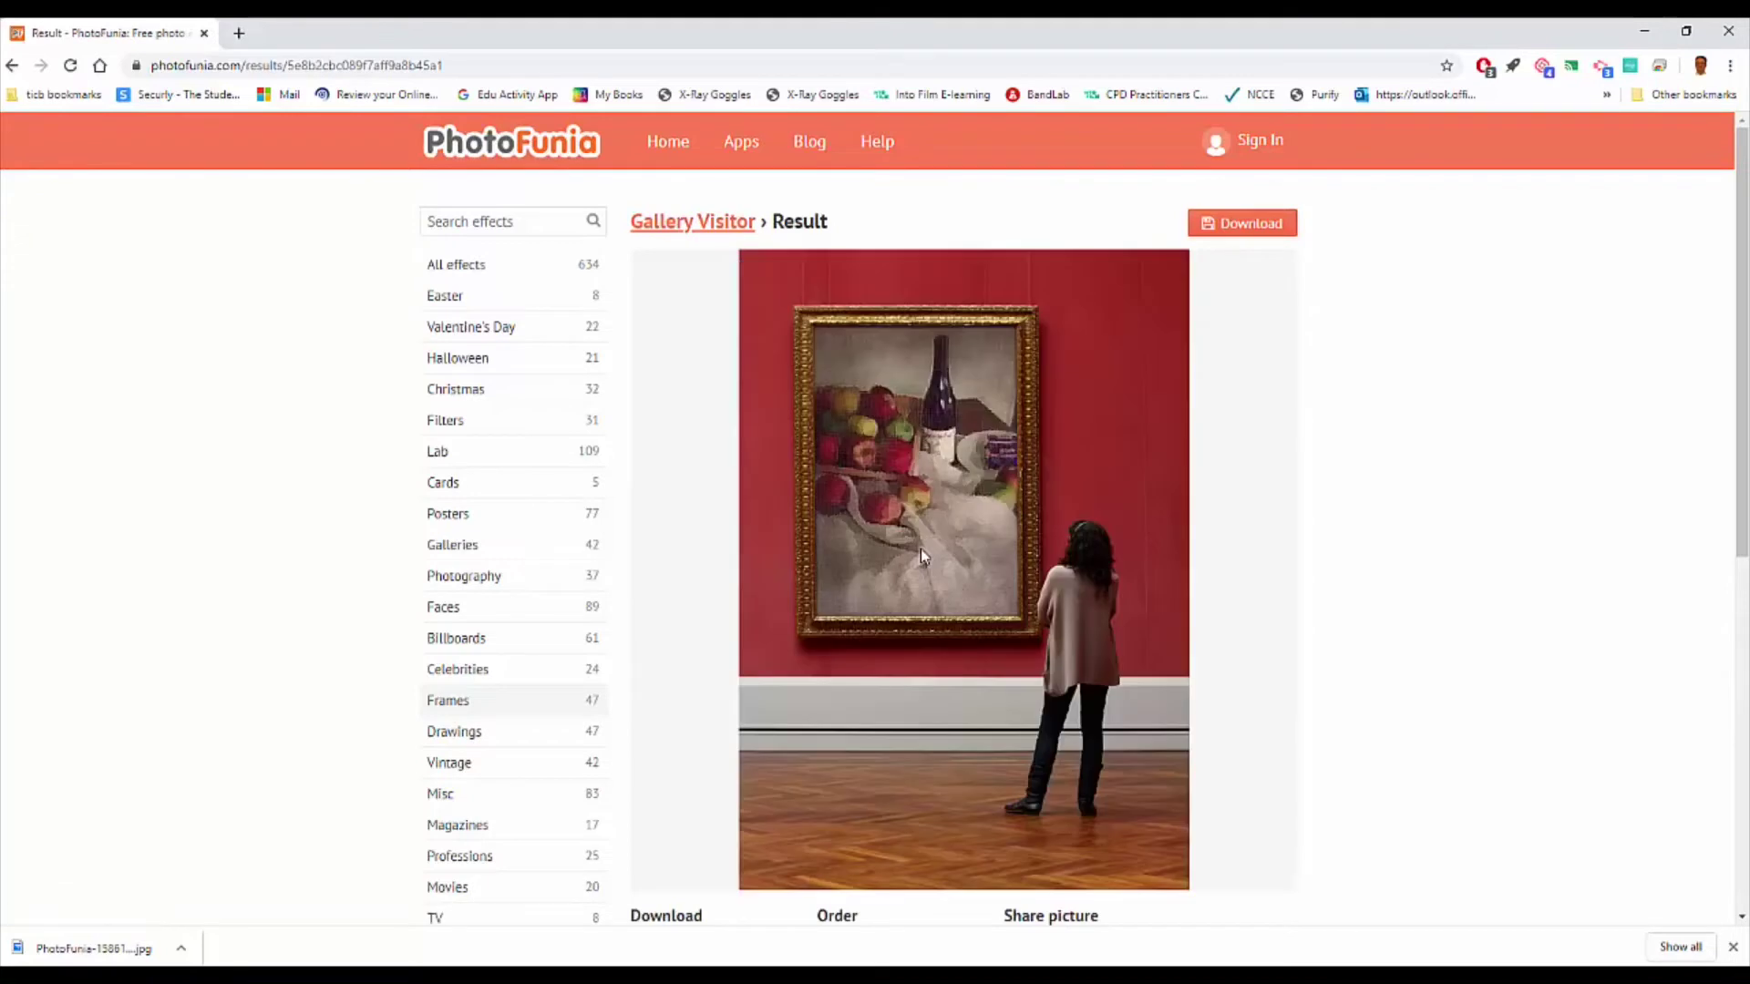
scroll(1261, 574, "down", 1)
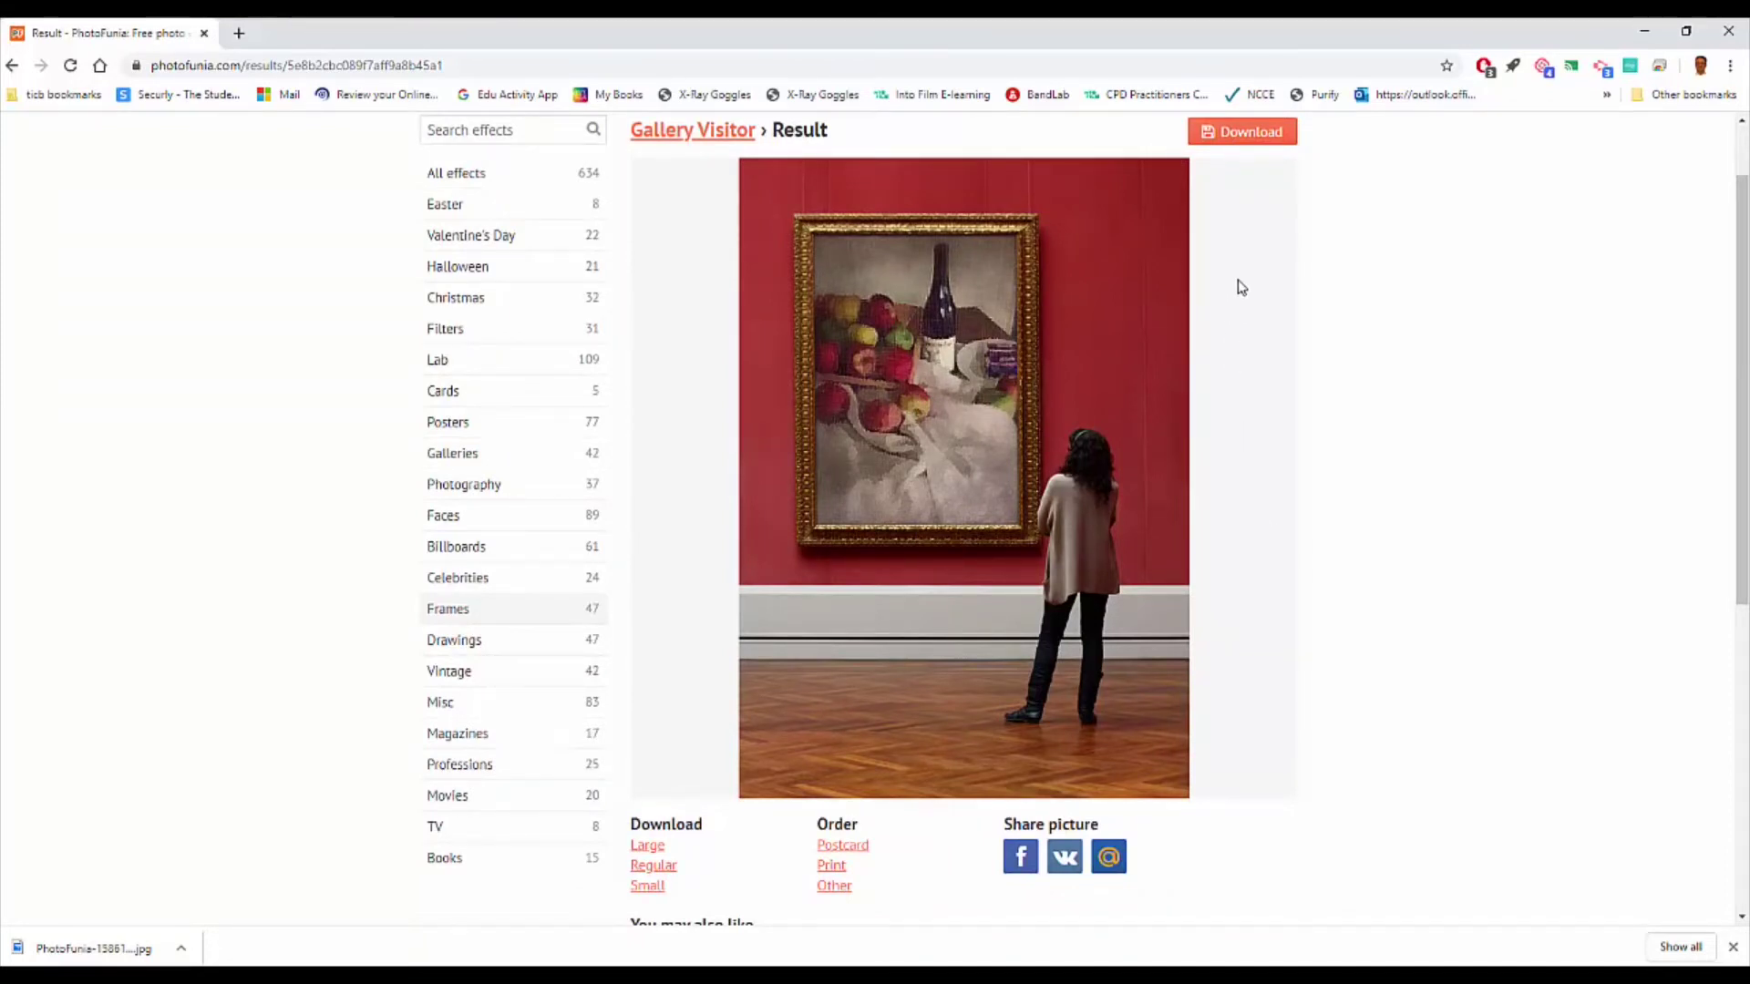
left_click(1250, 139)
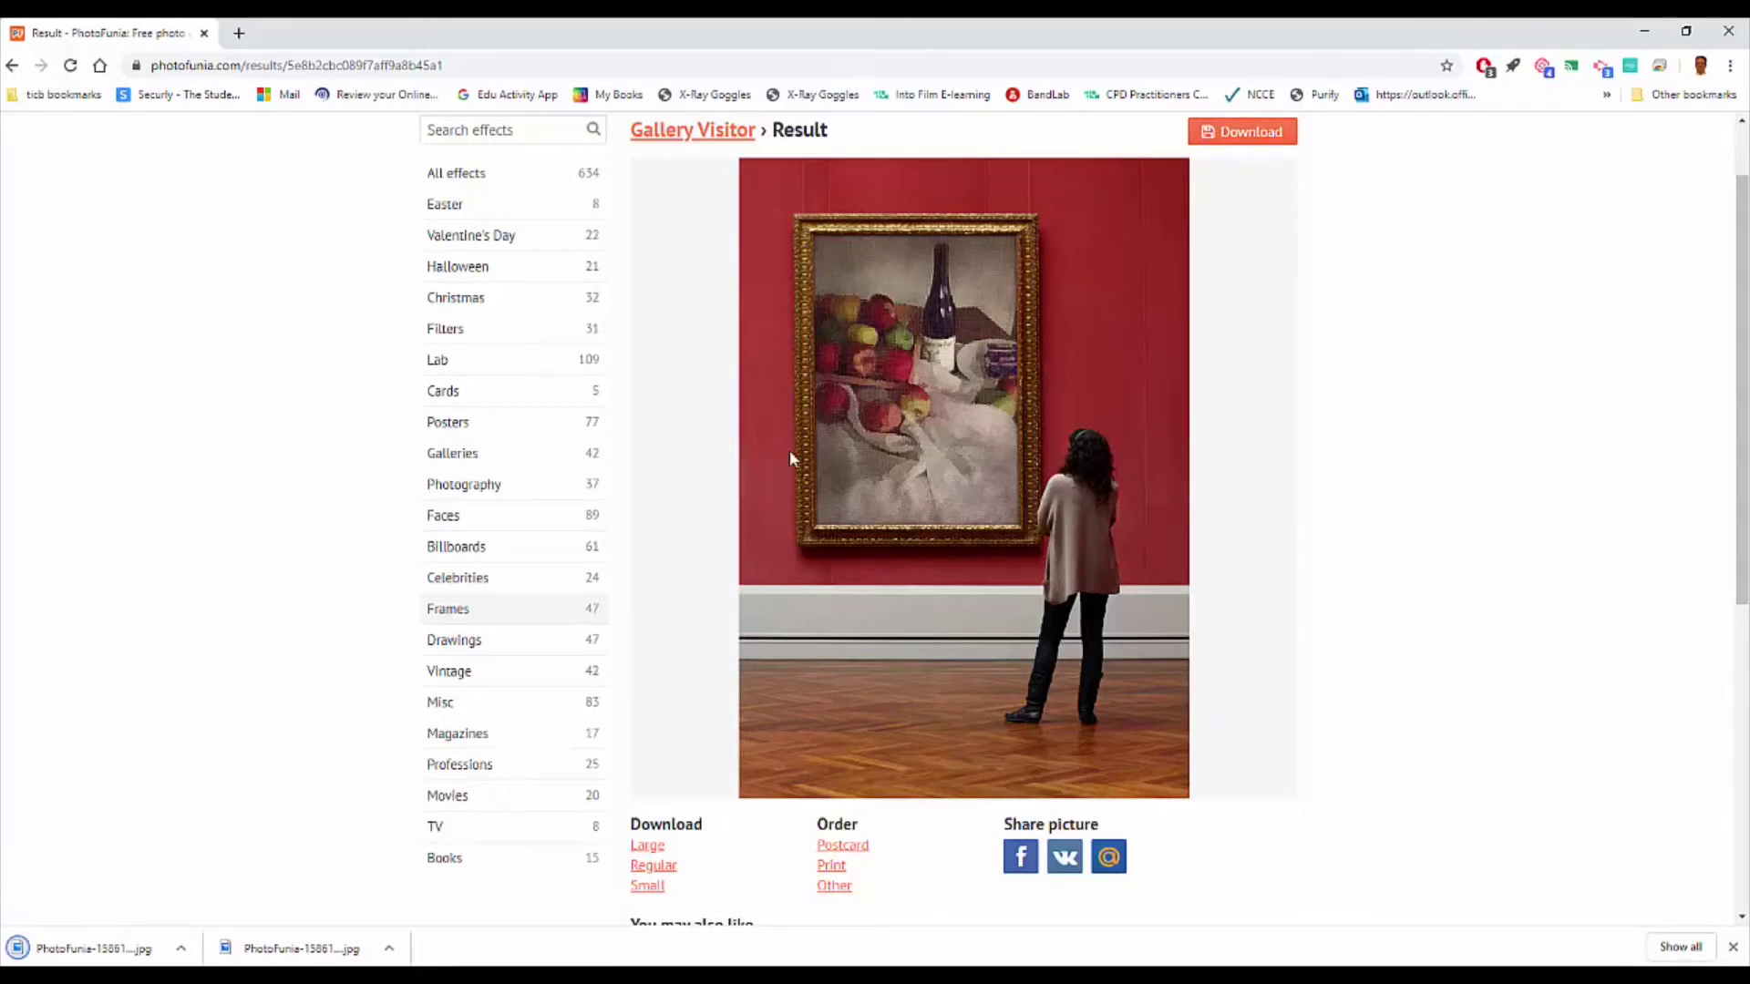
scroll(668, 450, "up", 1)
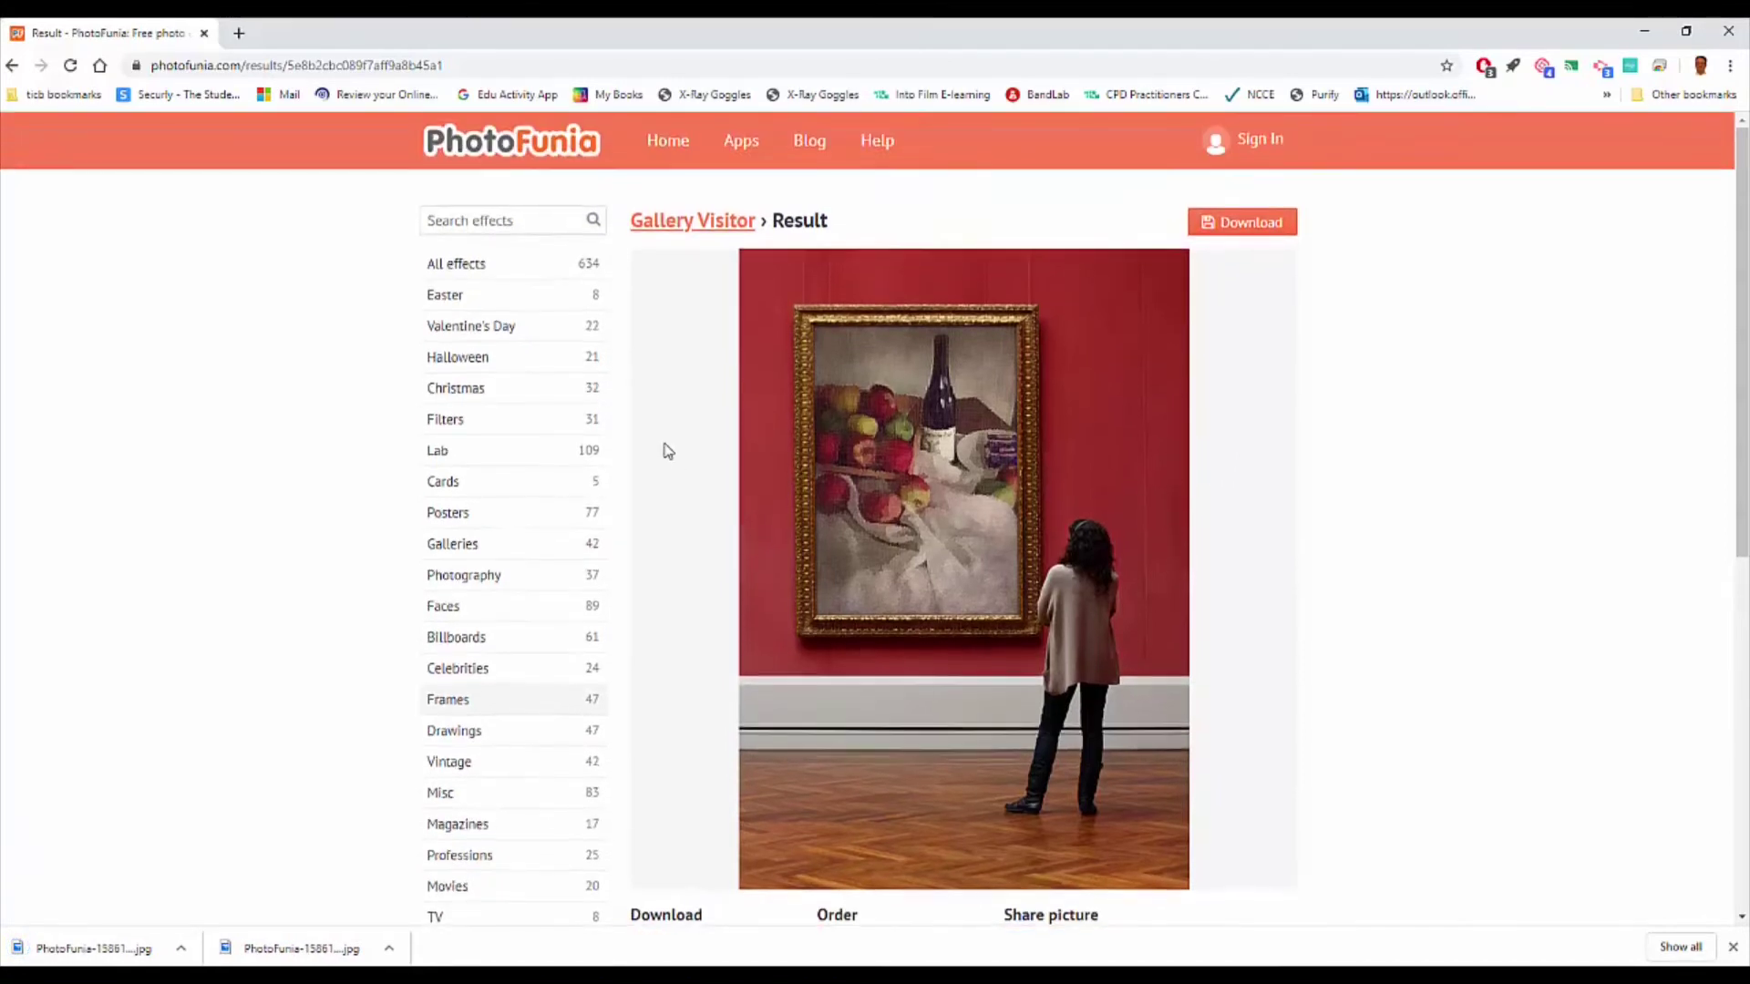
scroll(668, 450, "down", 1)
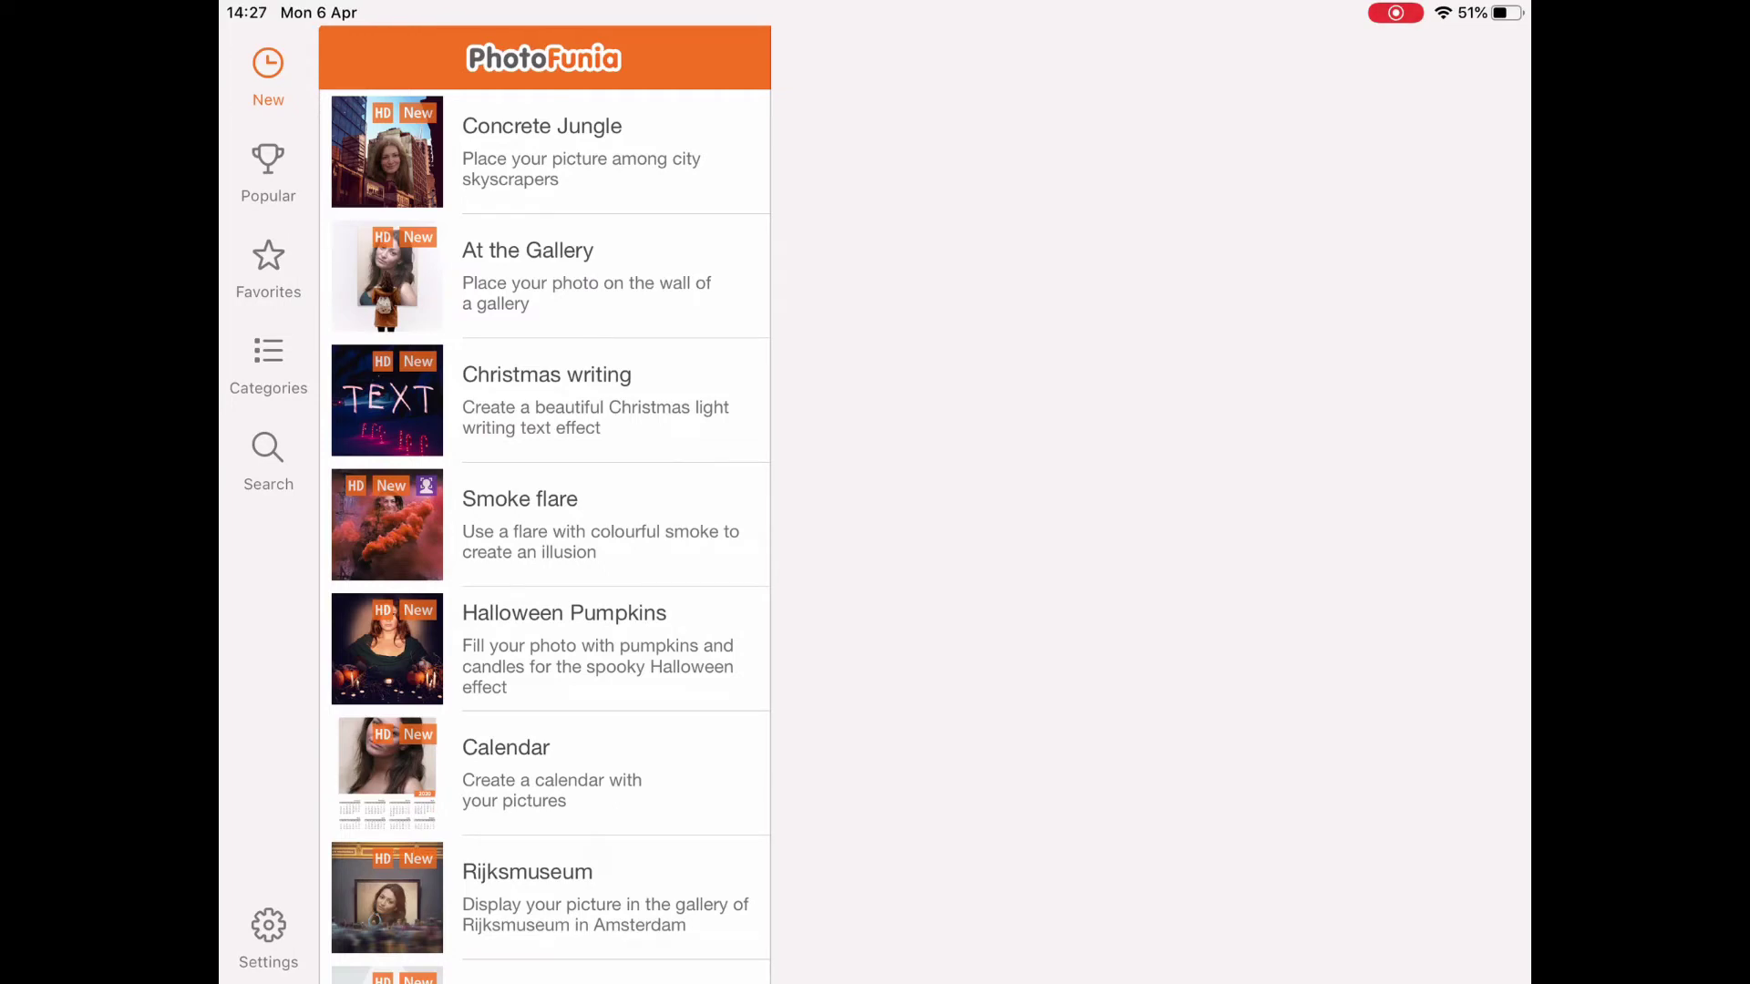
Search the iPad app for 'Oil p' and open the Oil Painting effect.
left_click(268, 461)
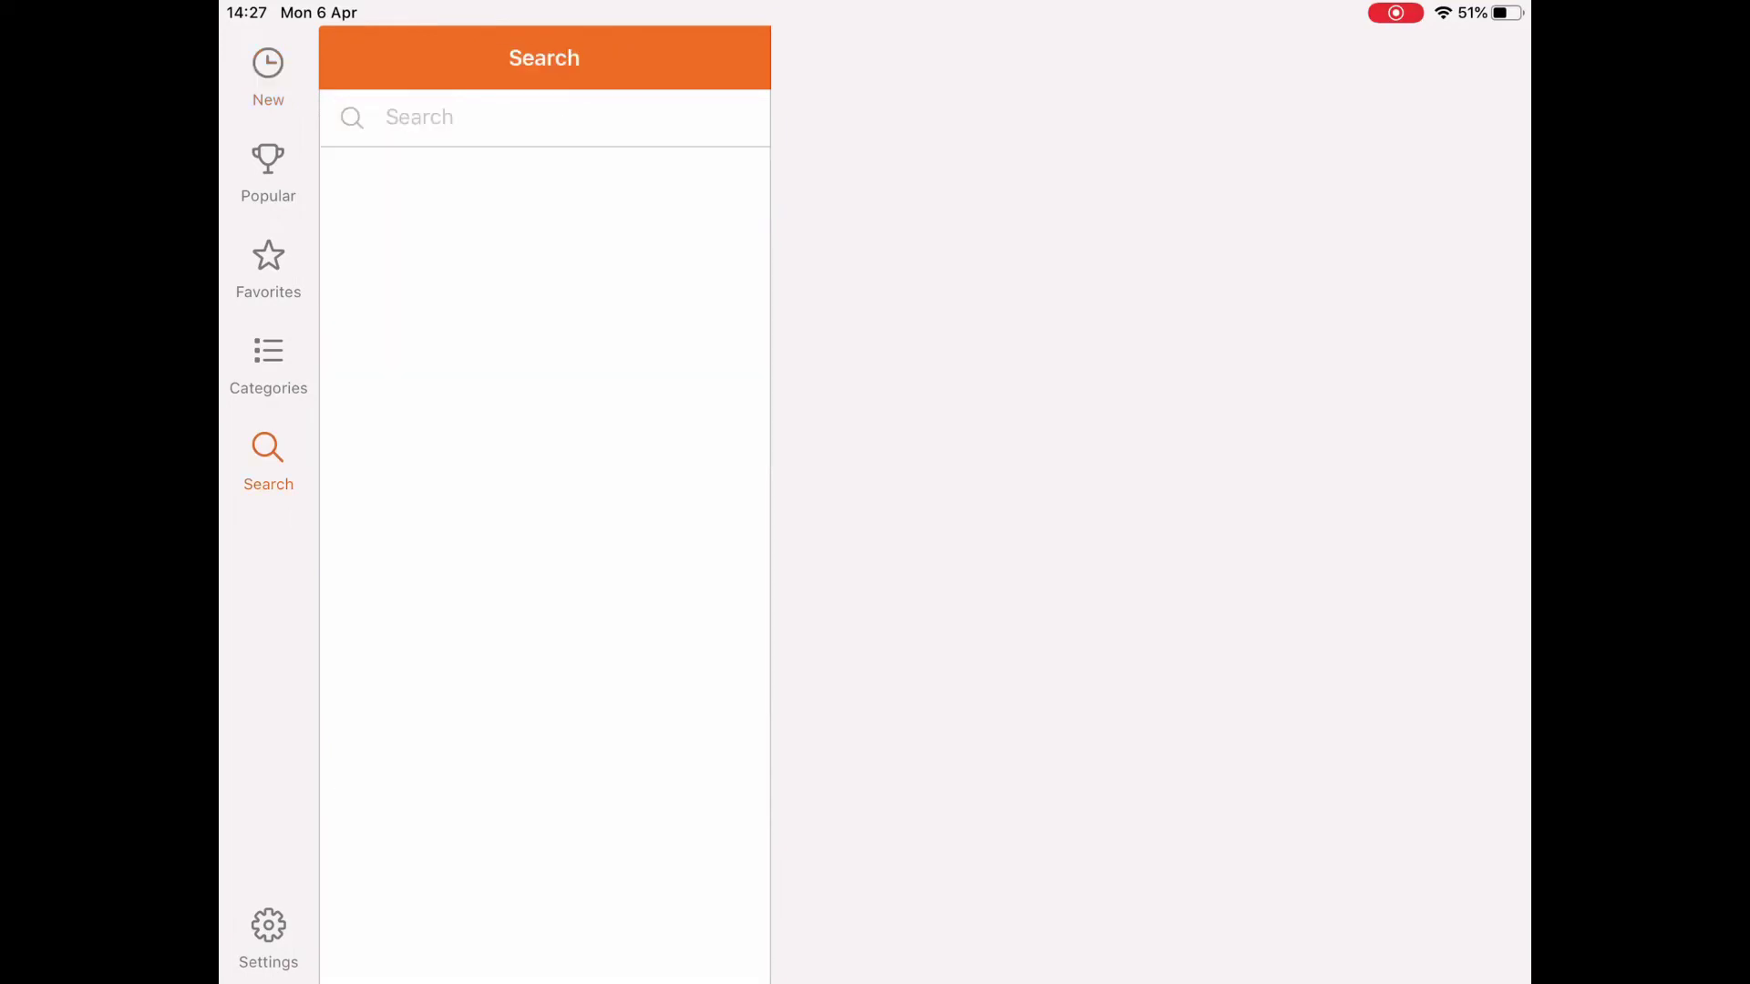
left_click(420, 116)
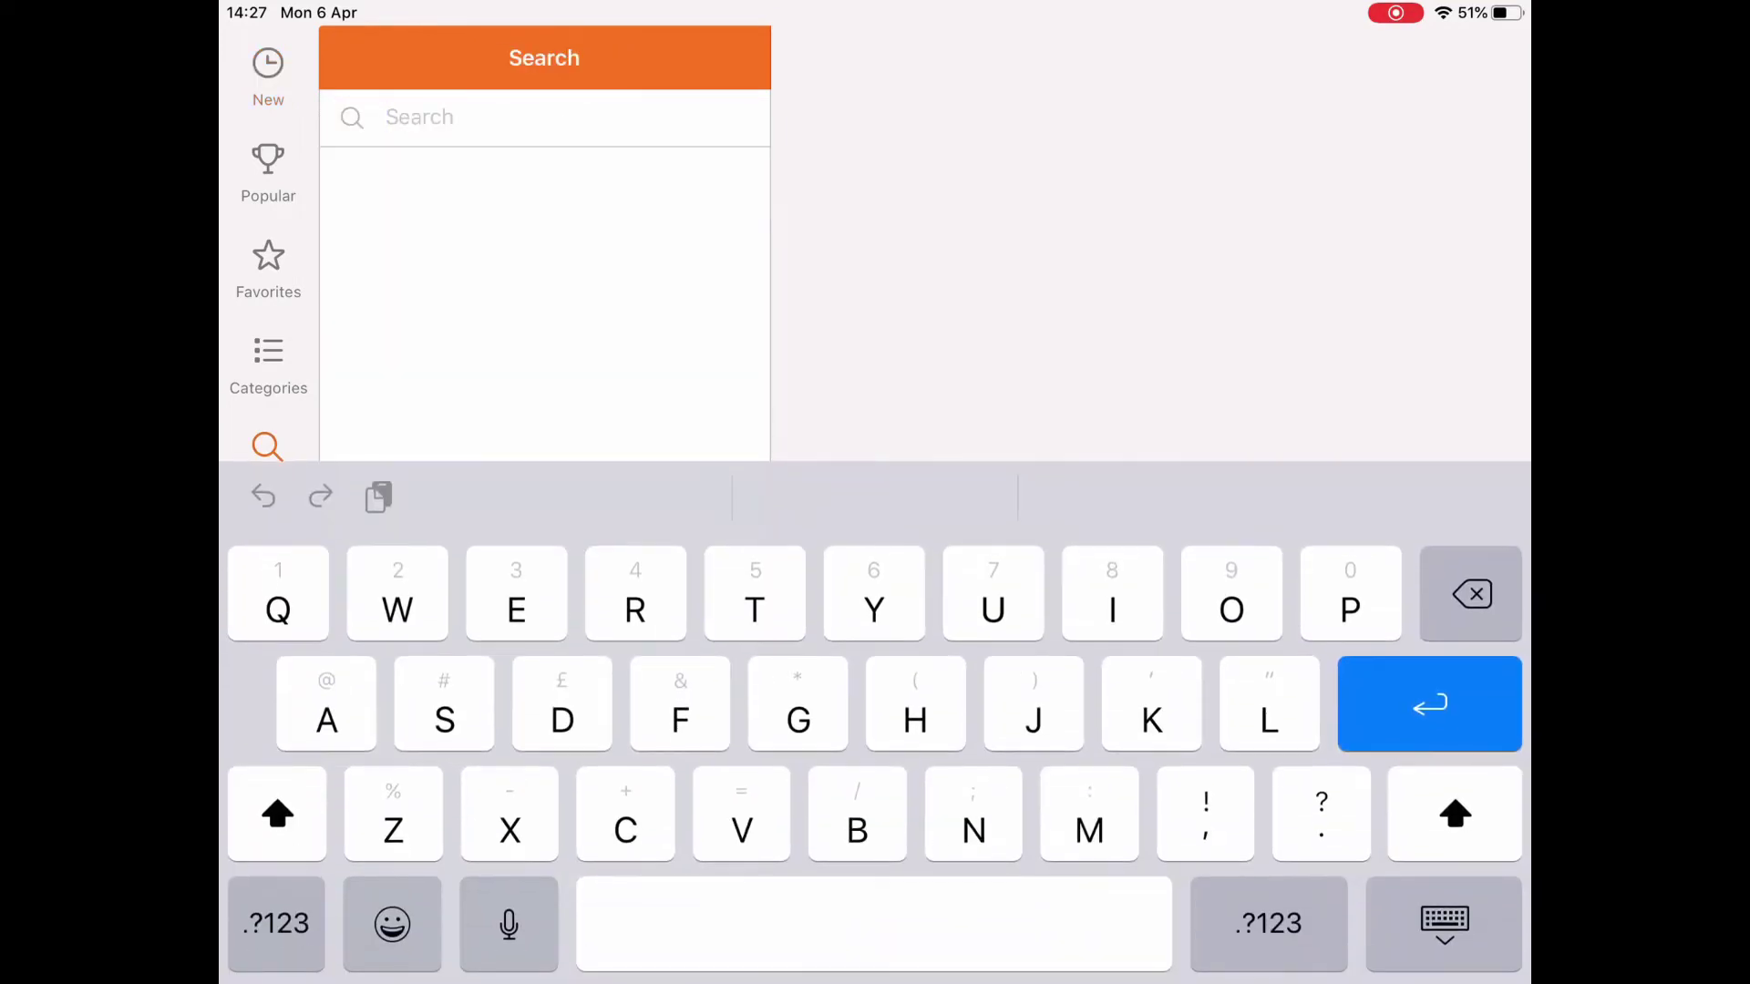
type("Oil p")
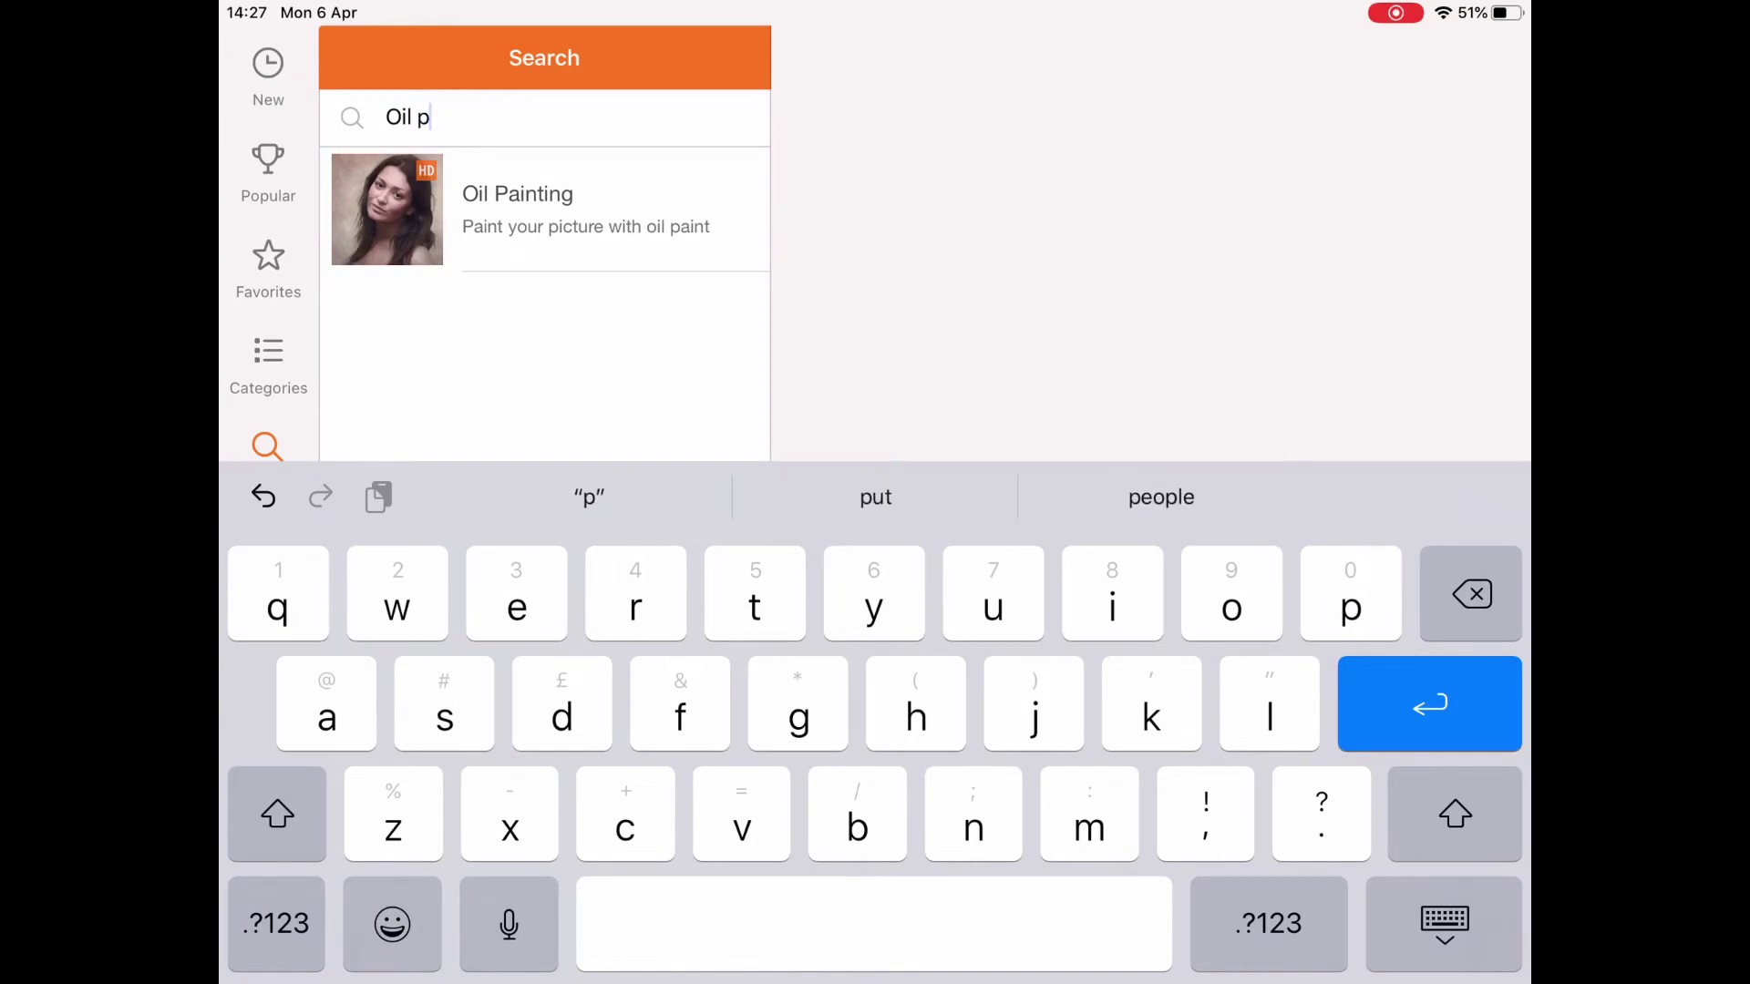
left_click(547, 209)
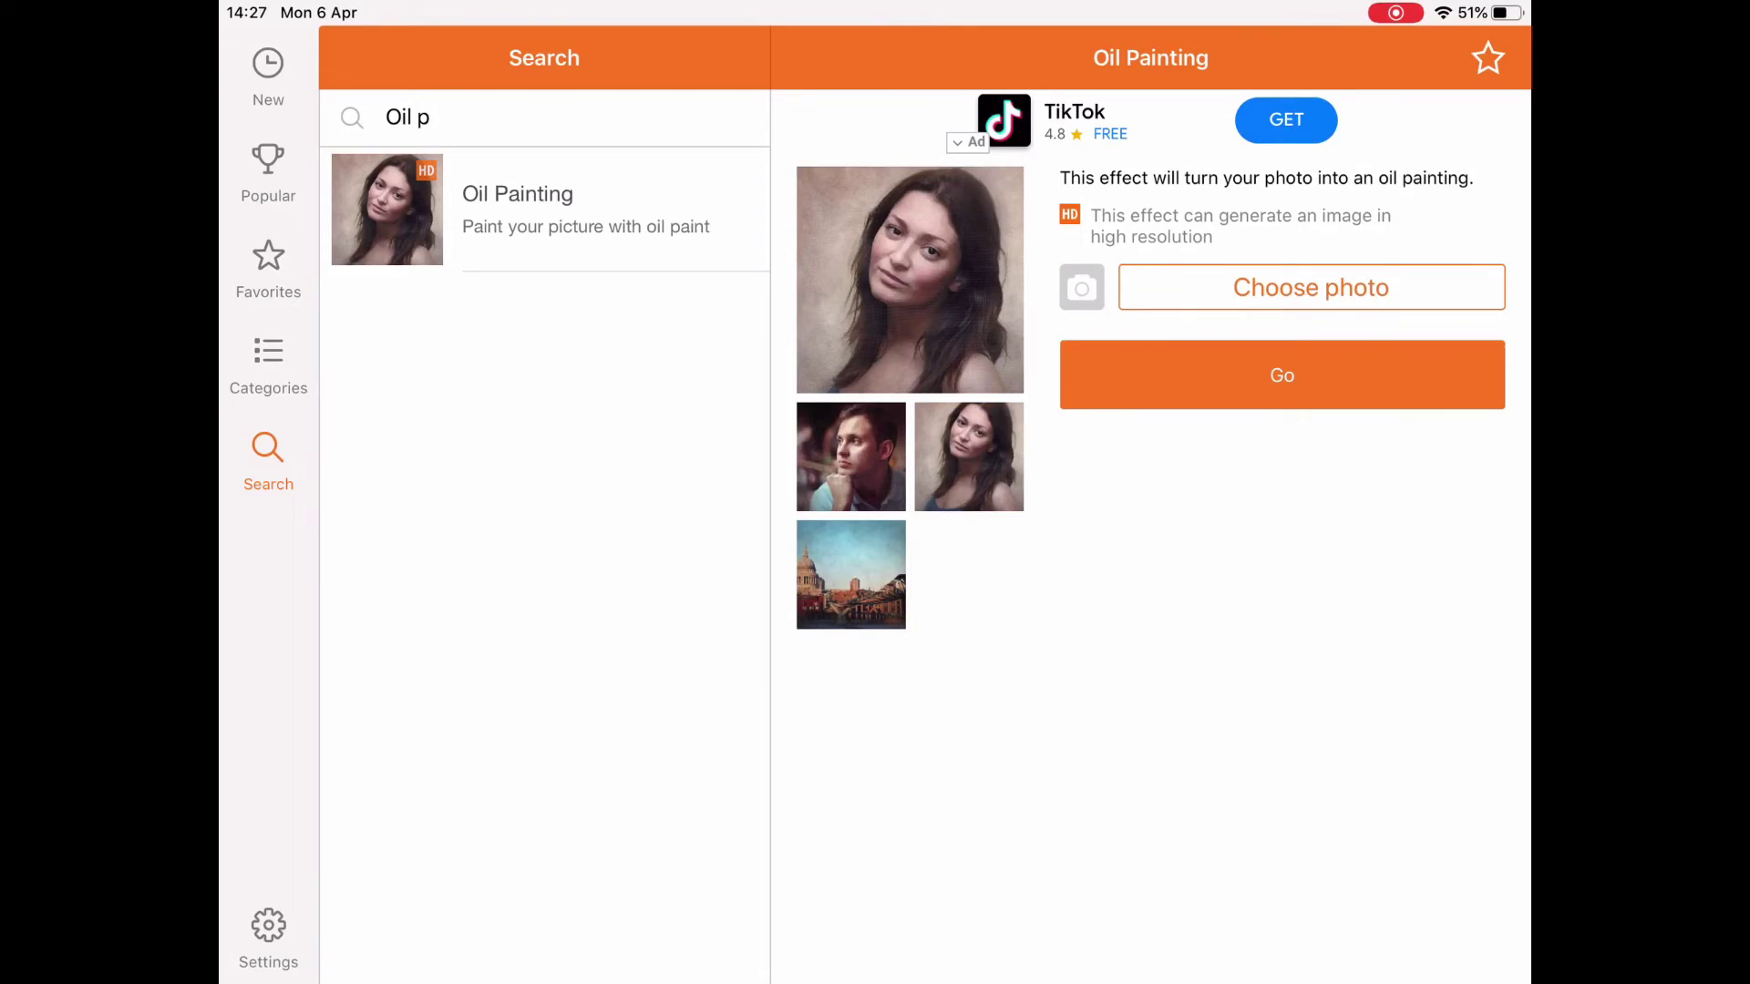
Load the two reaching hands photo from Recents, keeping its framing.
left_click(1311, 287)
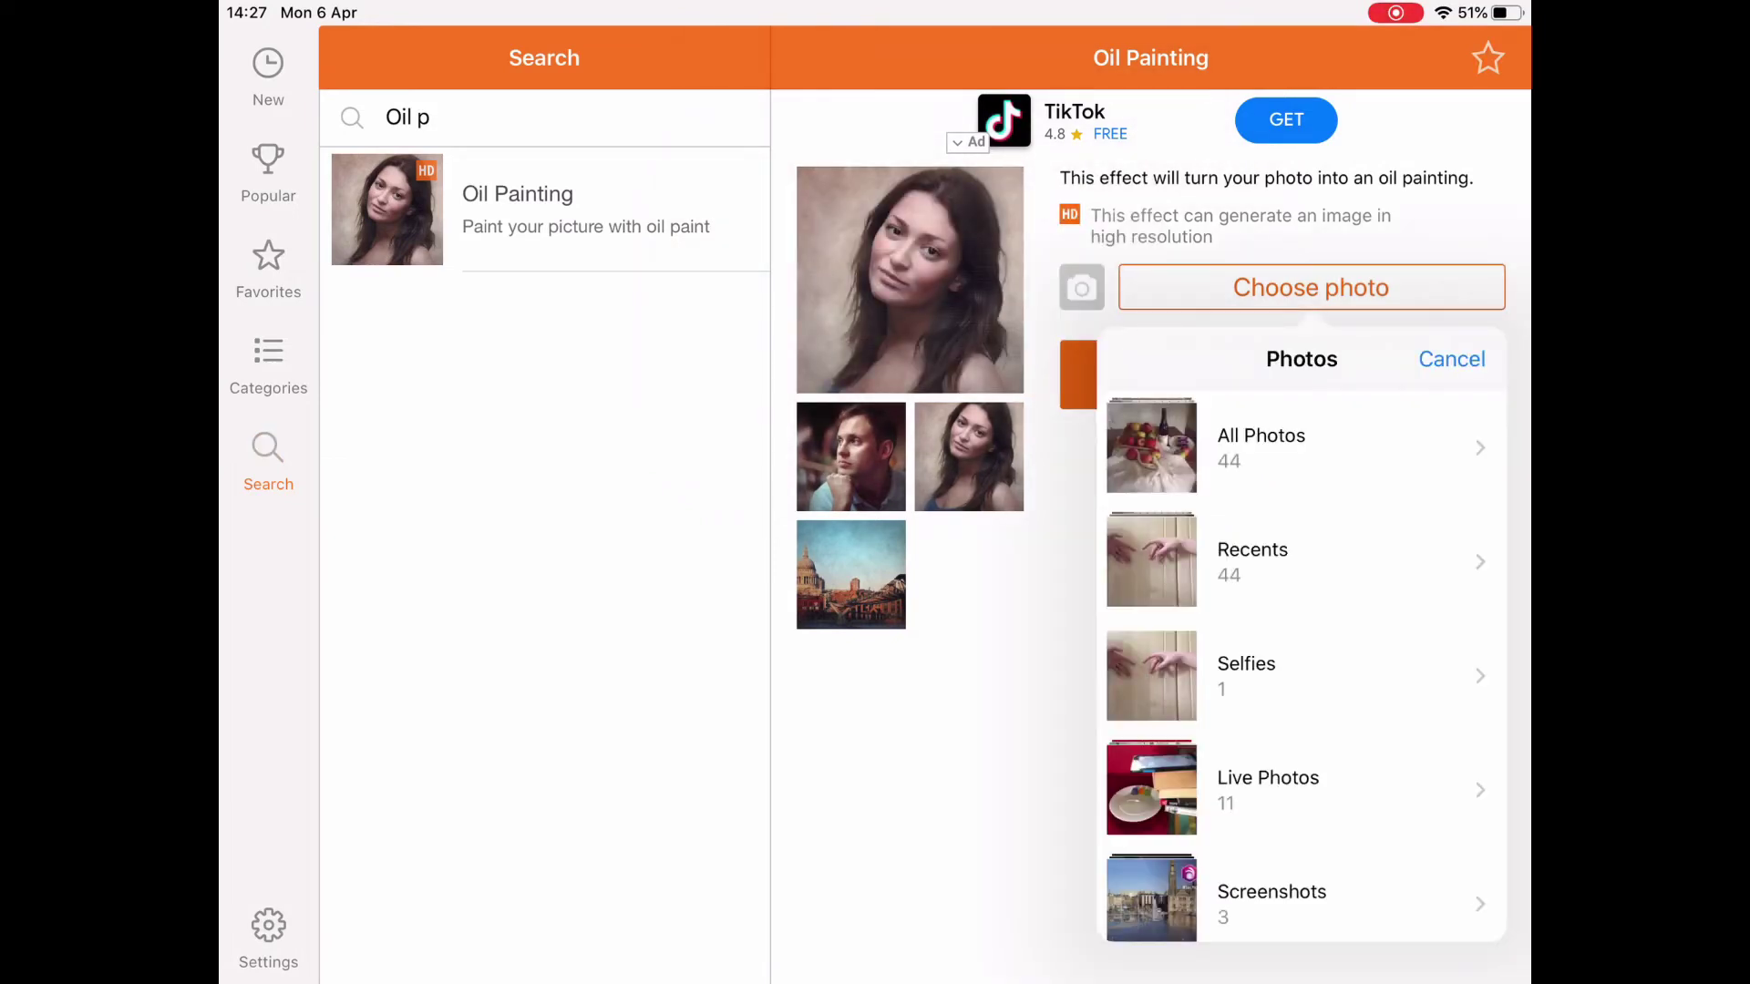
left_click(1252, 560)
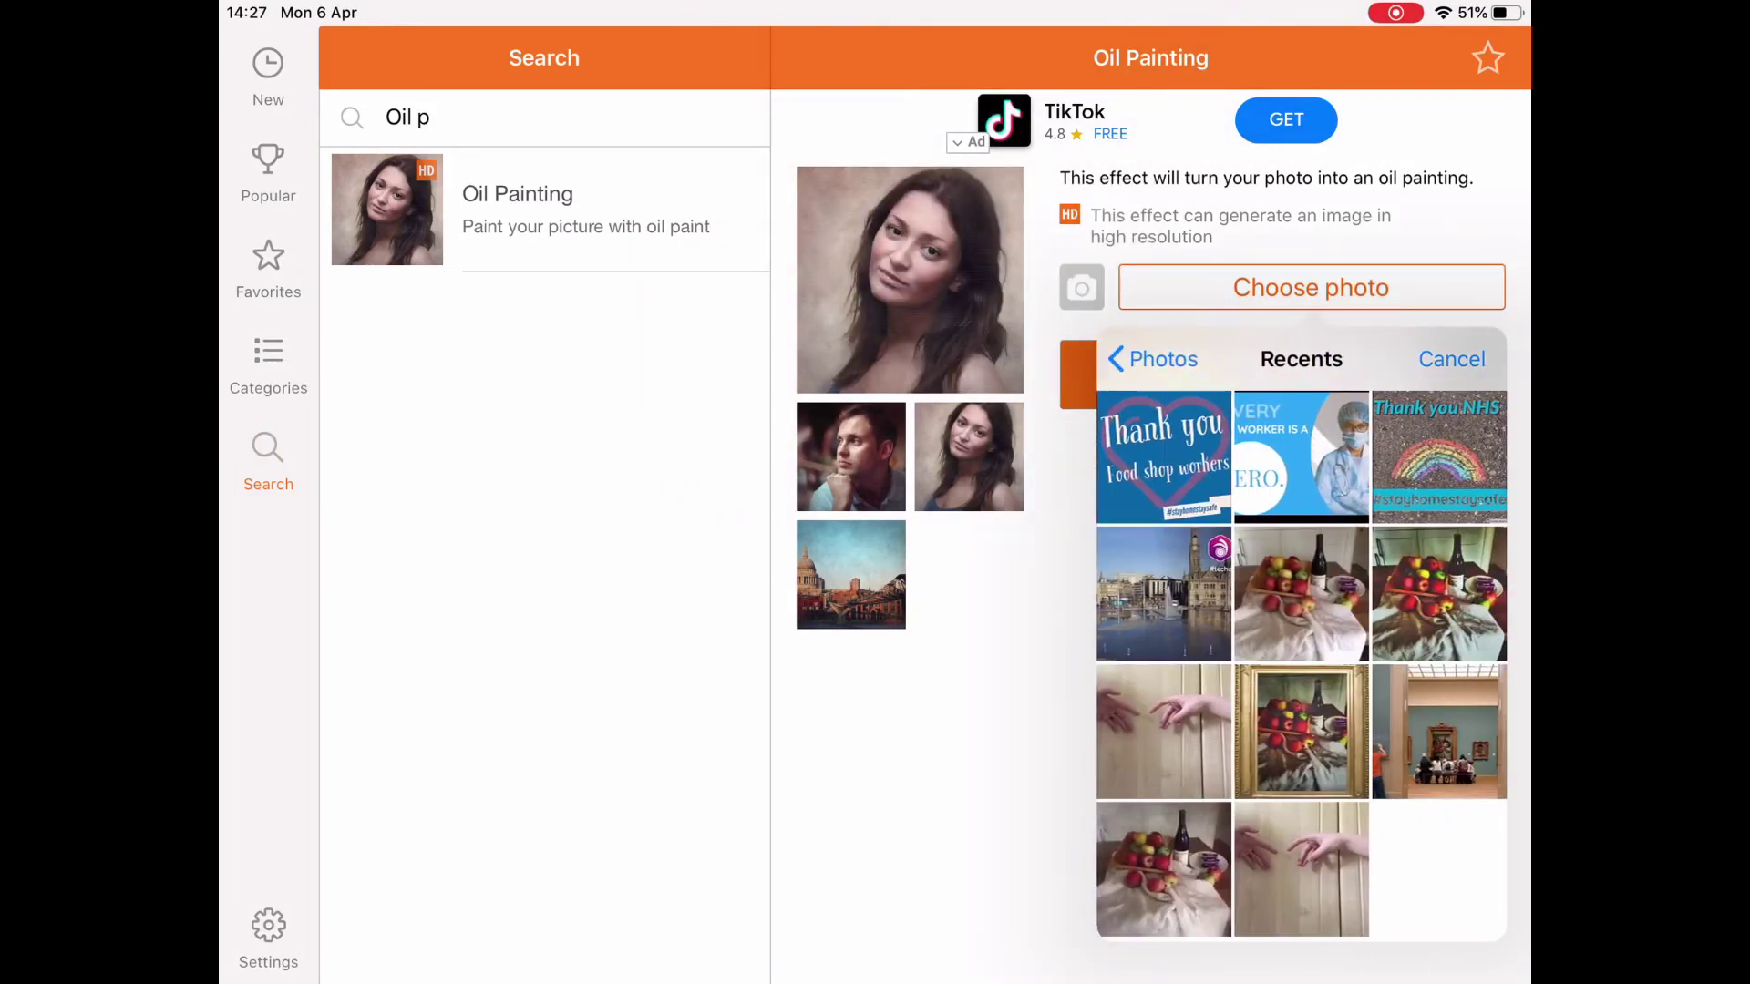
left_click(1164, 730)
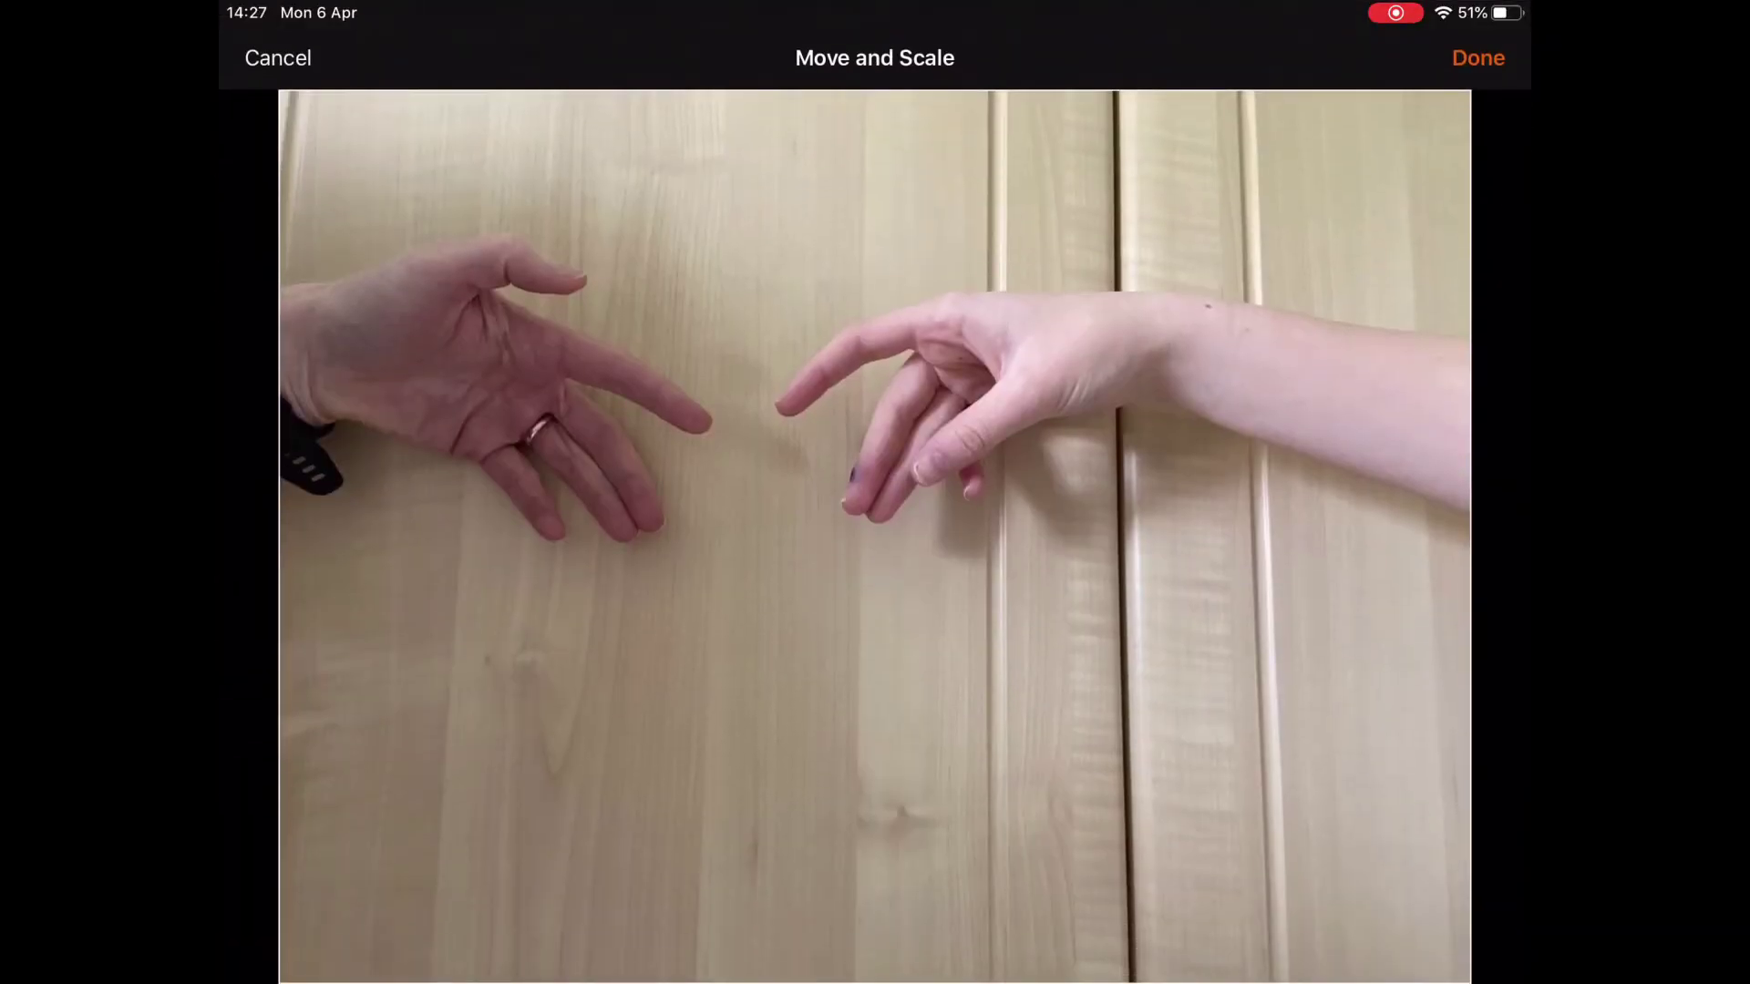
left_click(1478, 57)
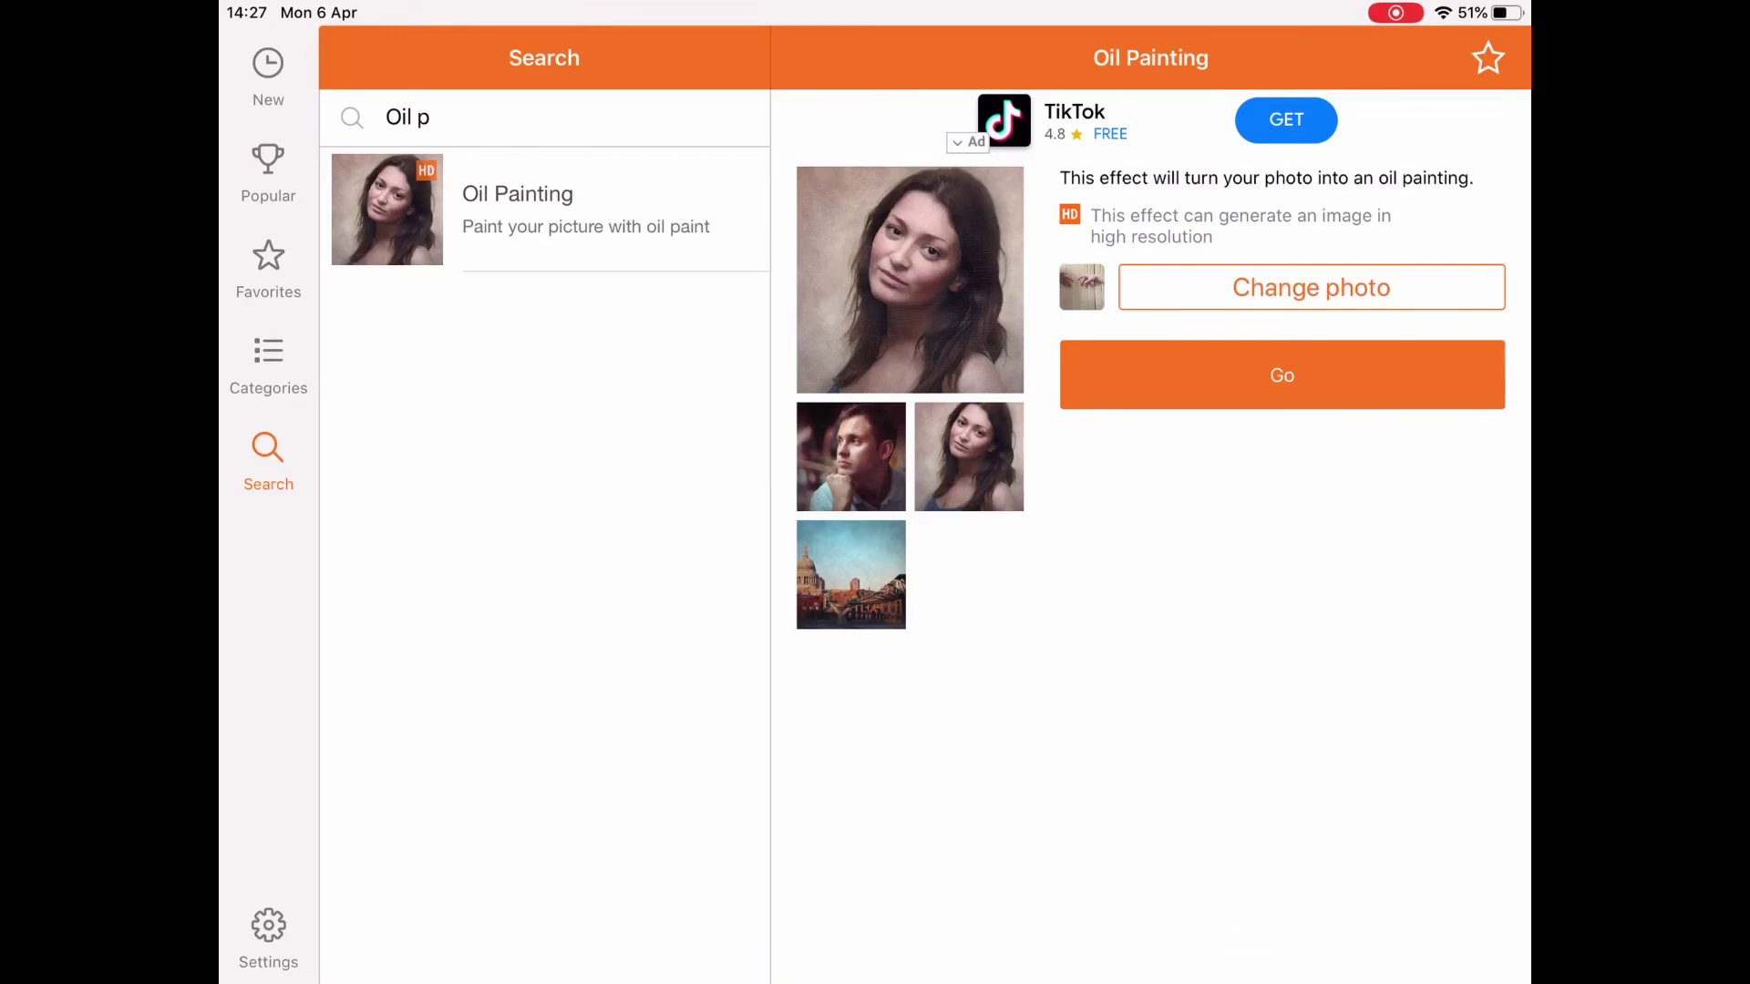
Render the hands photo as an oil painting and save the image to Photos.
left_click(1281, 374)
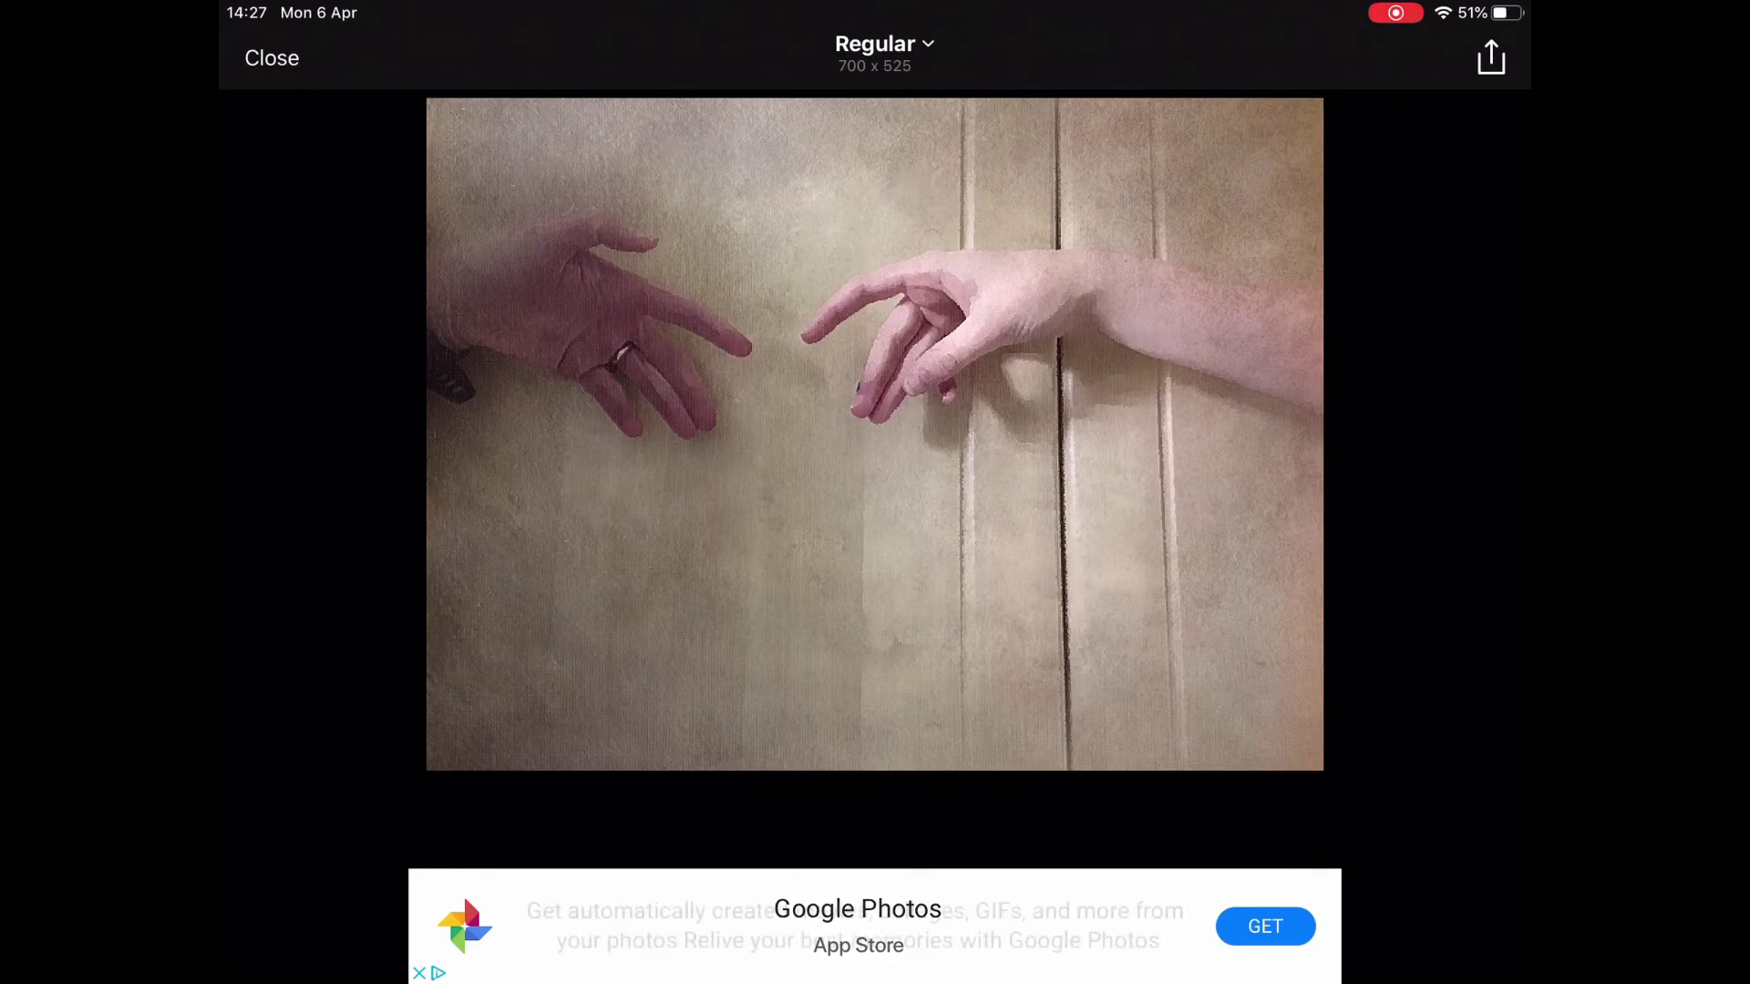
left_click(1491, 58)
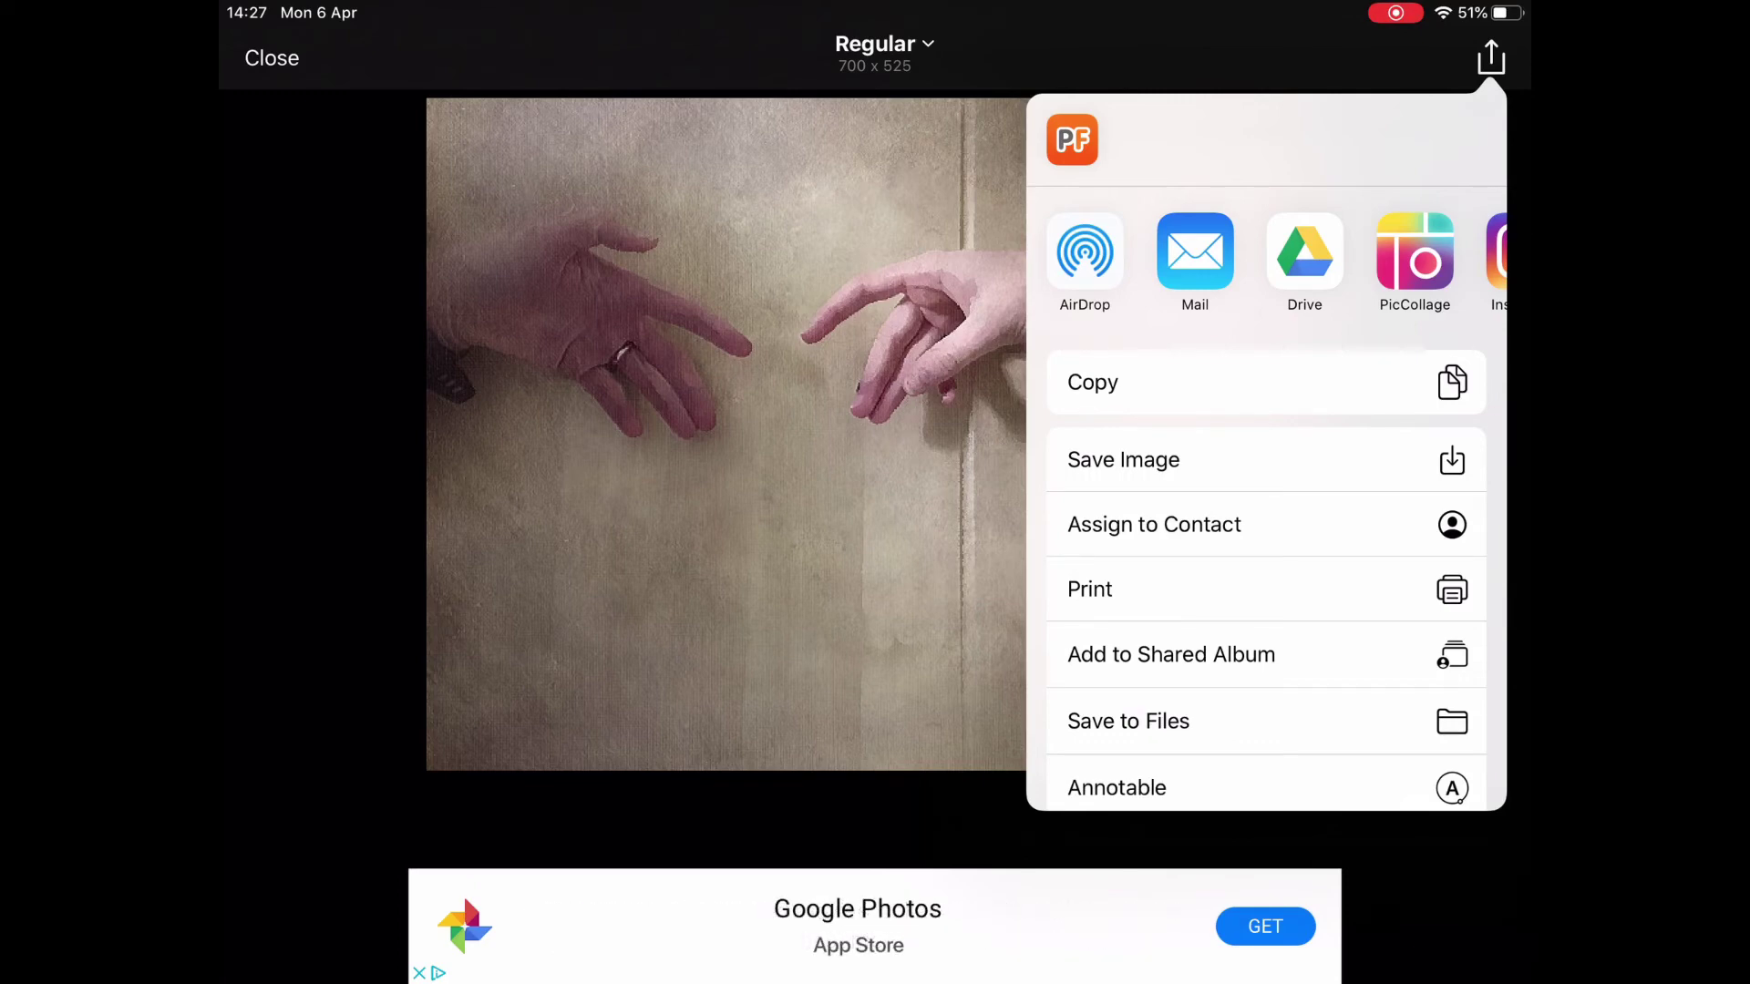
left_click(1124, 460)
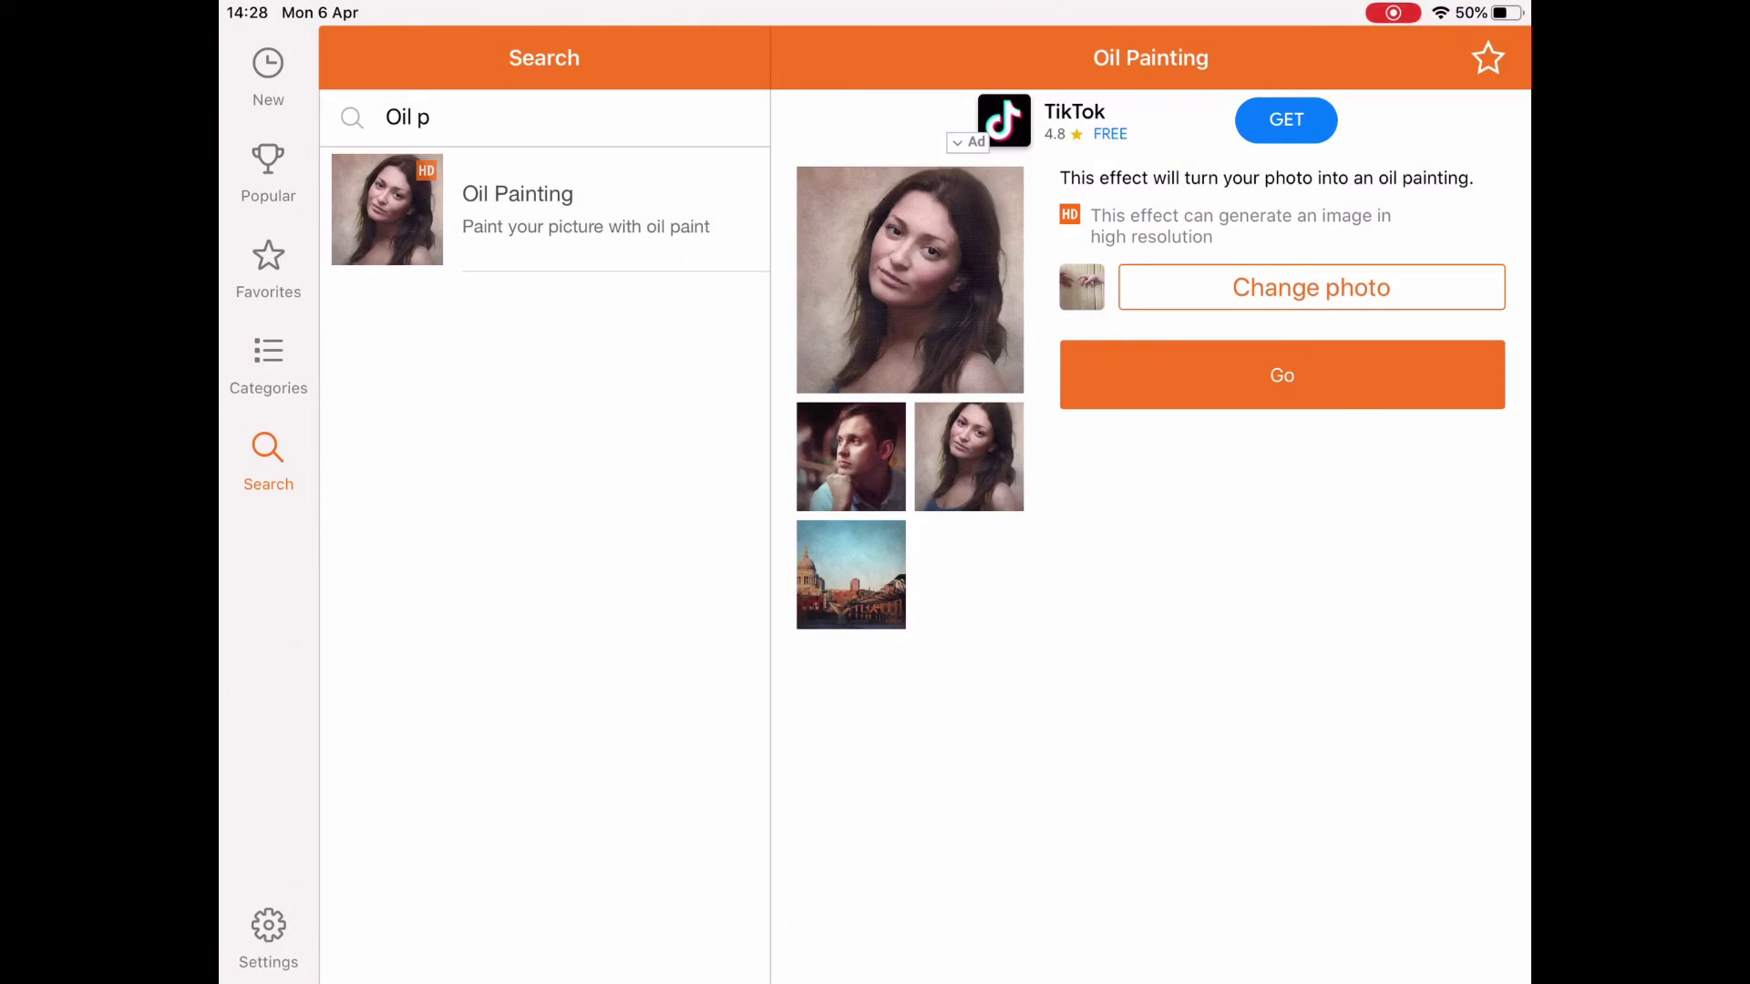
Browse categories to Frames and open the Art Admirer effect.
left_click(268, 363)
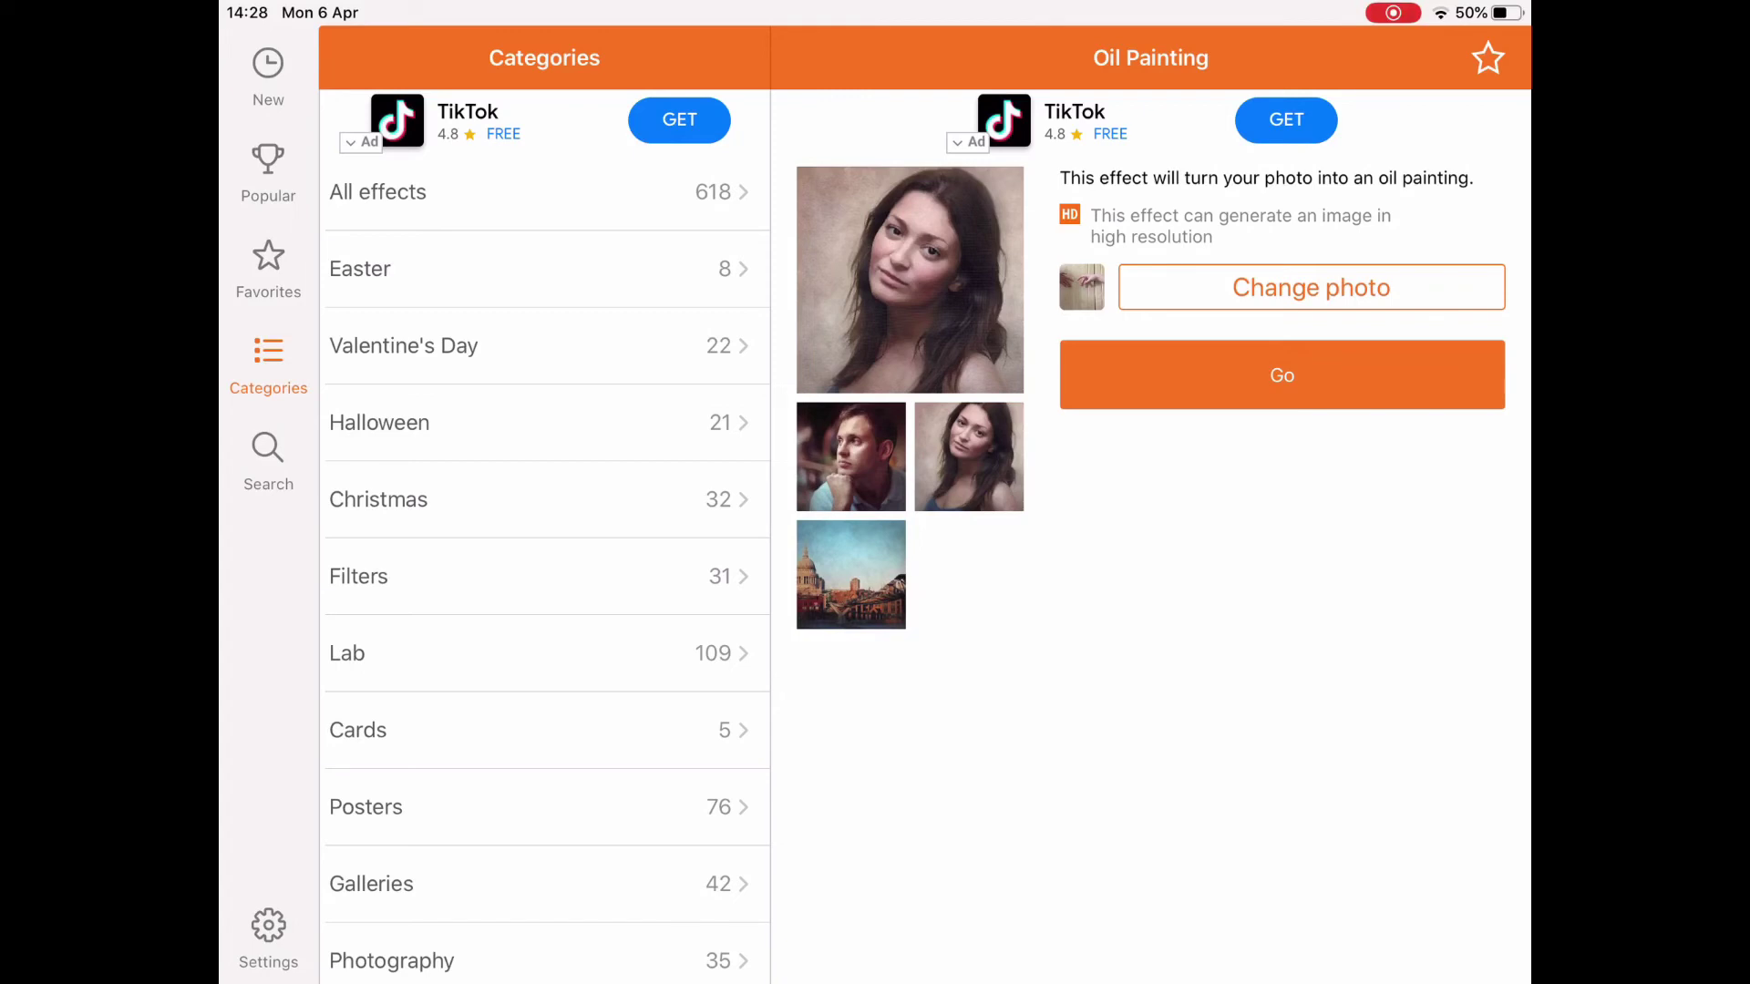
scroll(546, 580, "down", 5)
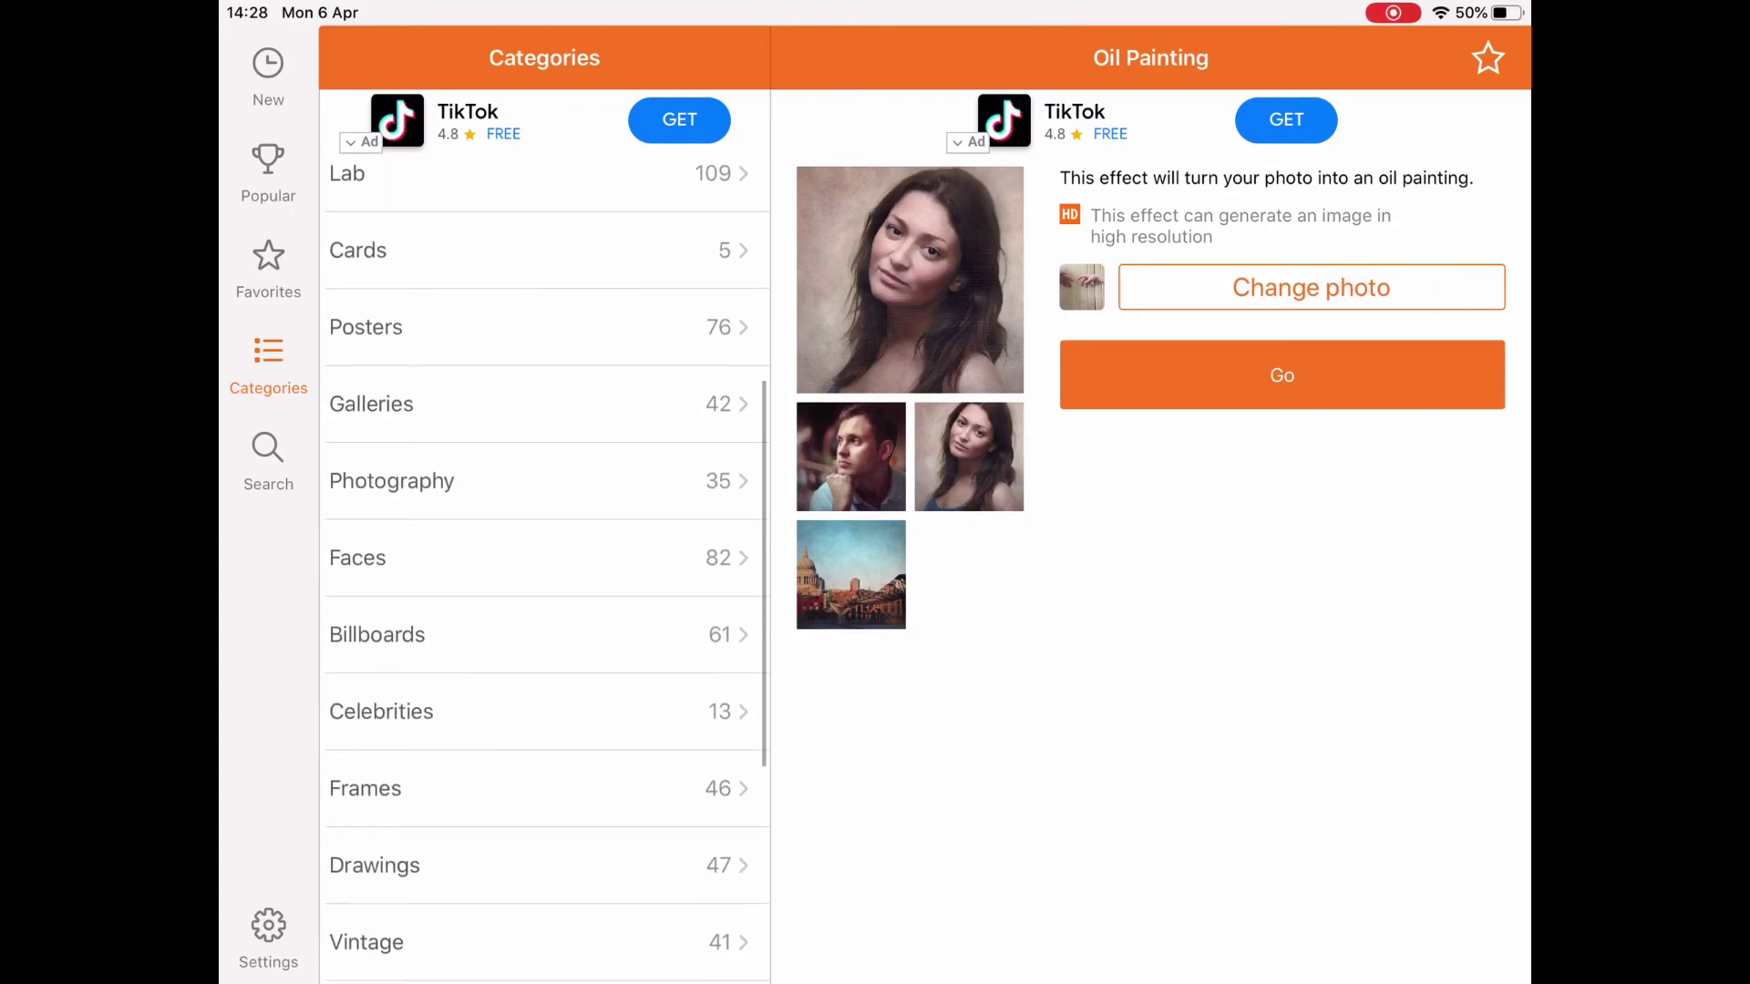
scroll(546, 580, "down", 4)
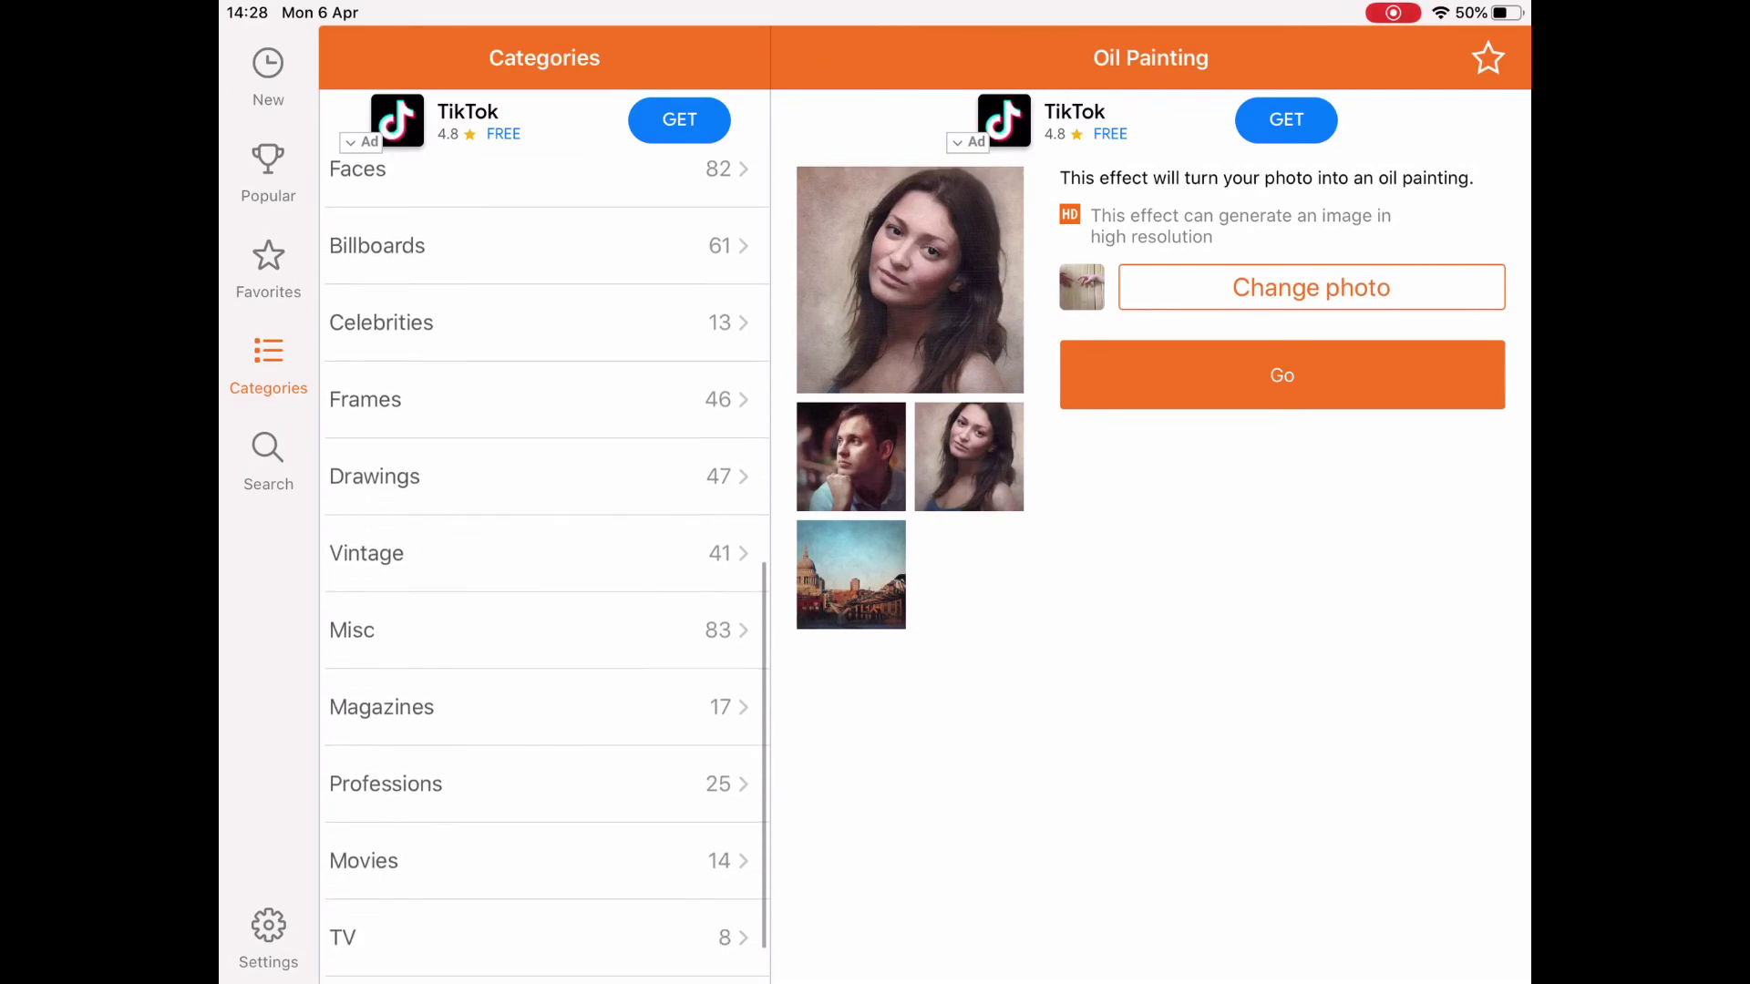
left_click(410, 399)
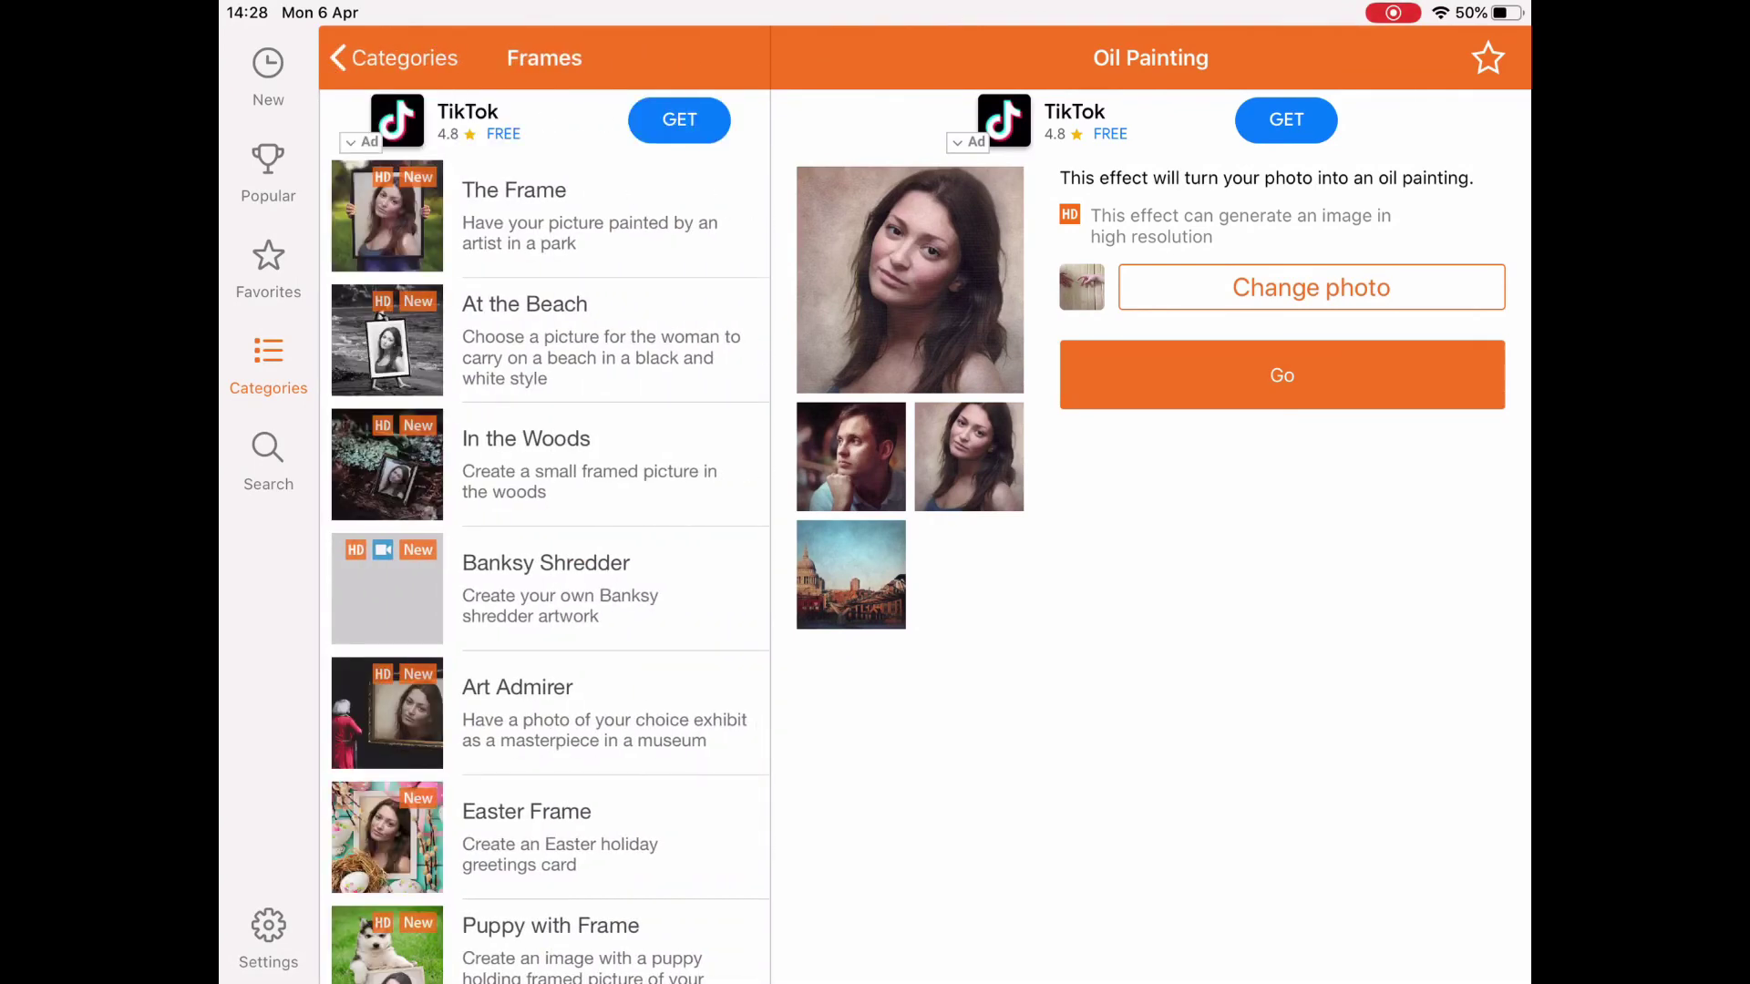
scroll(546, 565, "down", 4)
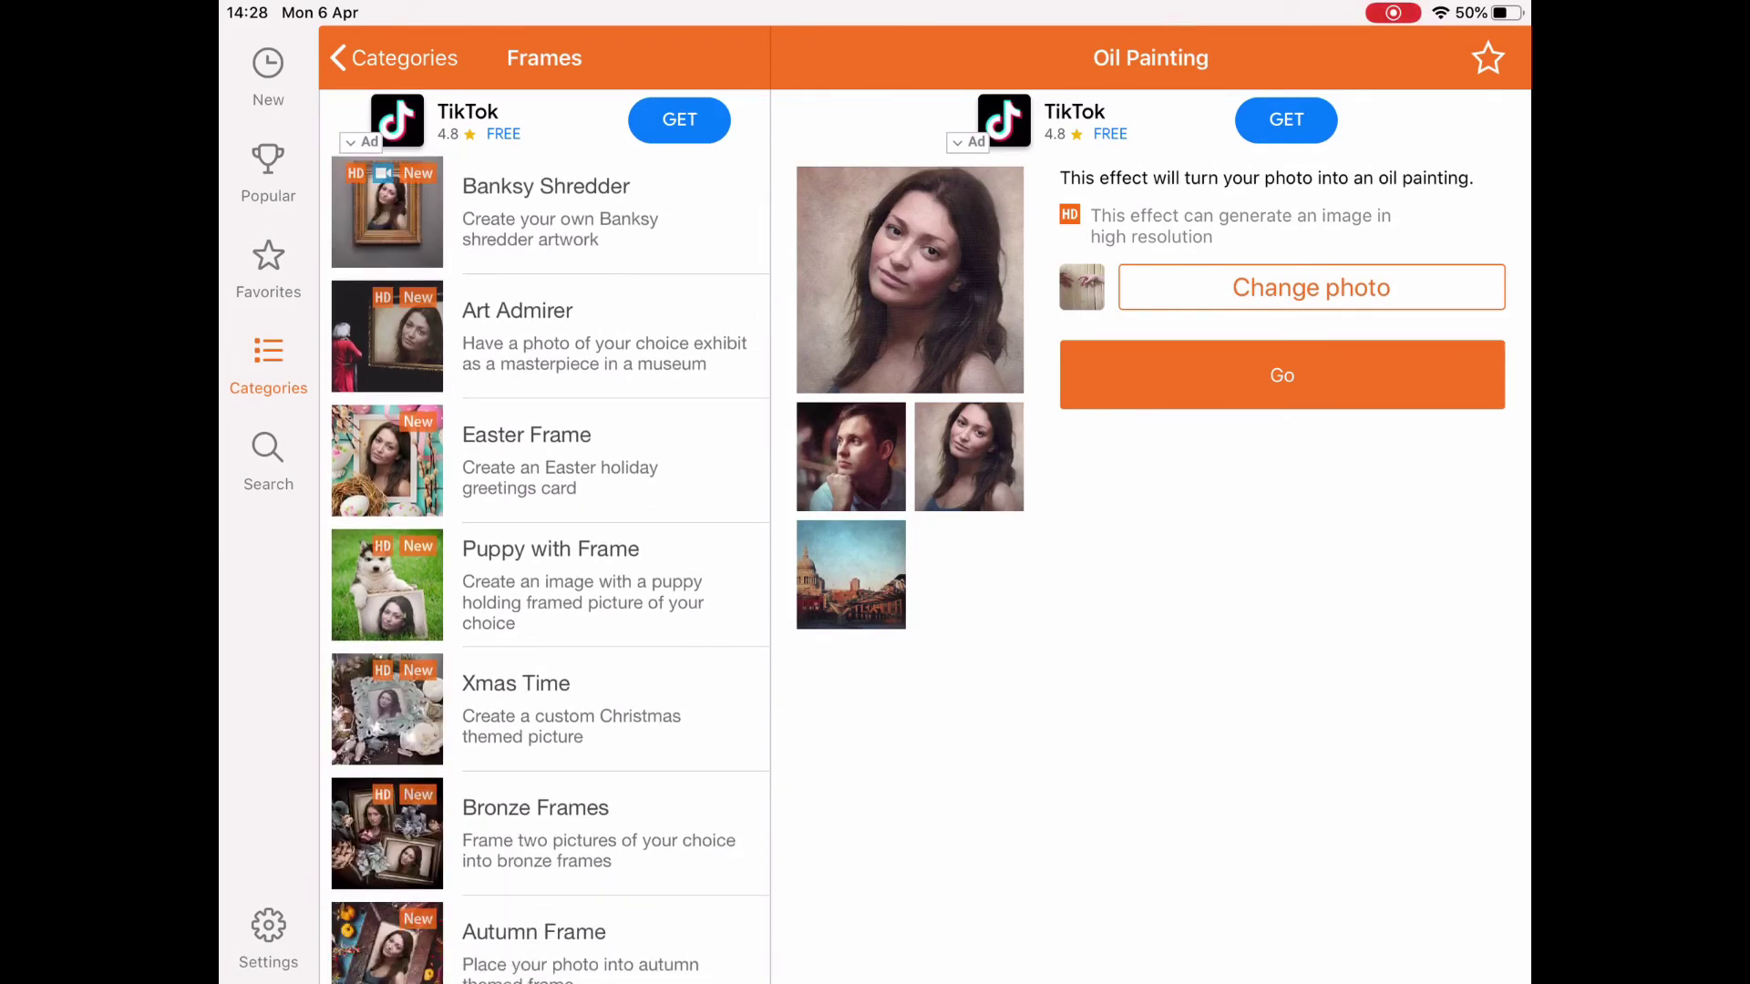
left_click(547, 335)
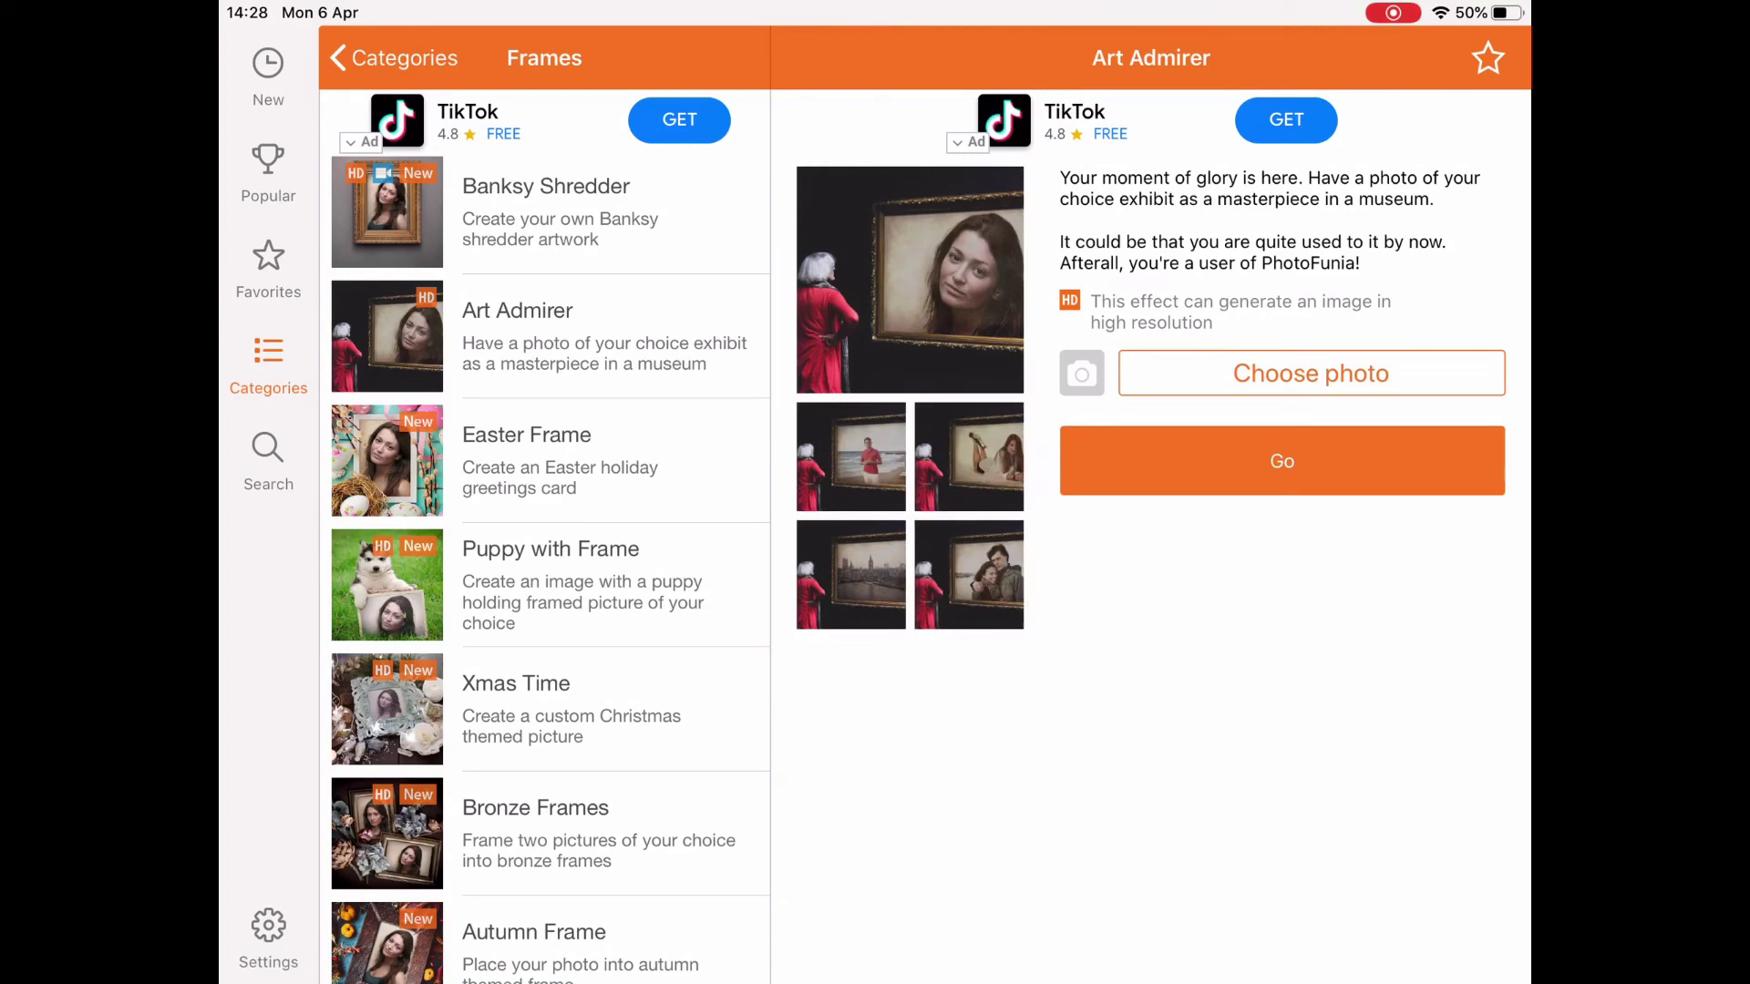
Load the painted hands photo from All Photos into Art Admirer, keeping its framing.
left_click(1311, 373)
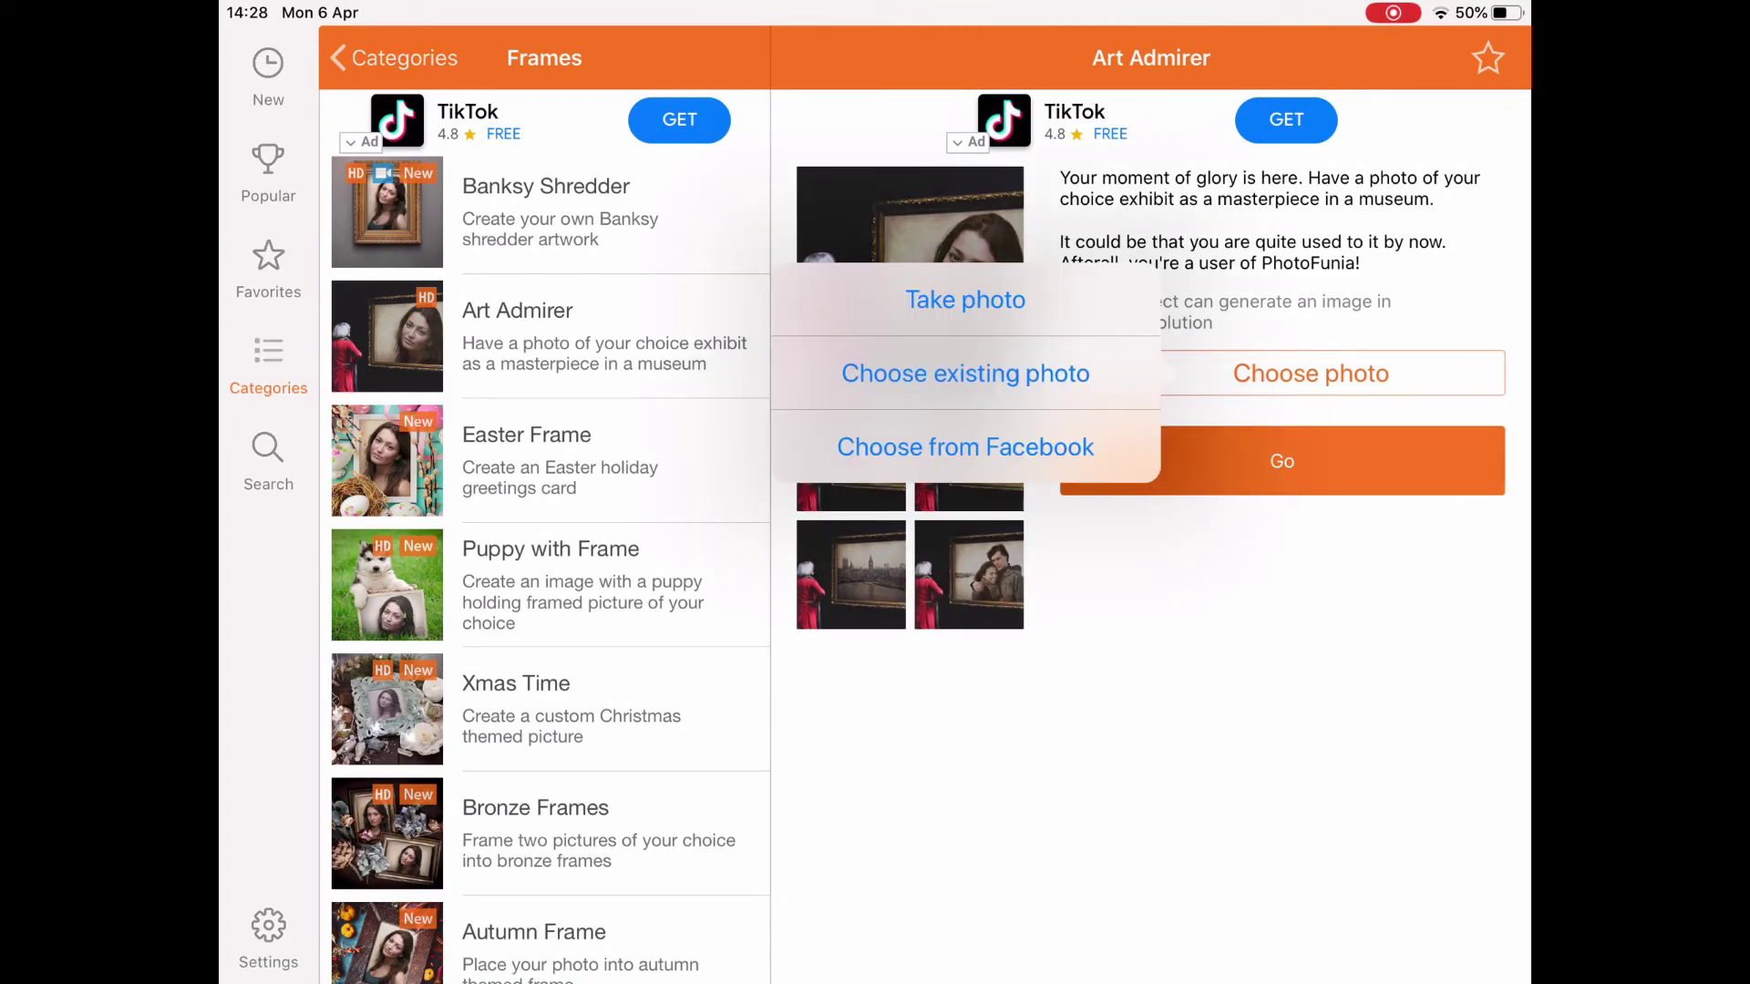
left_click(965, 373)
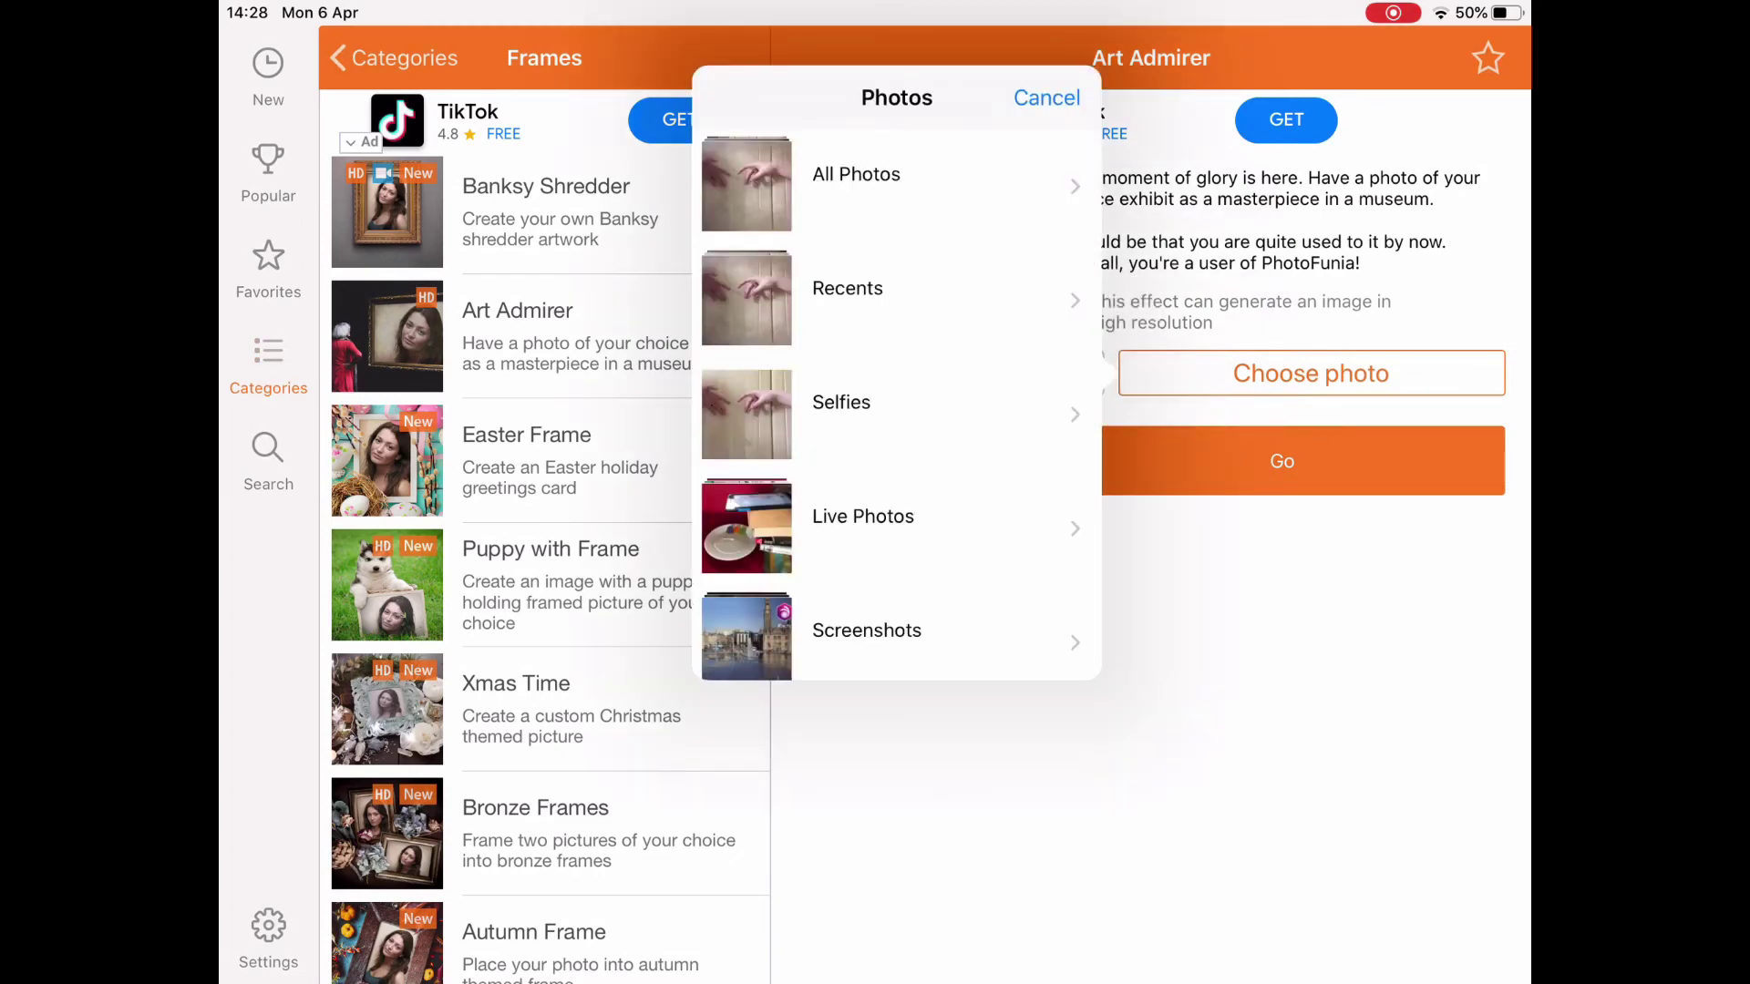
left_click(857, 185)
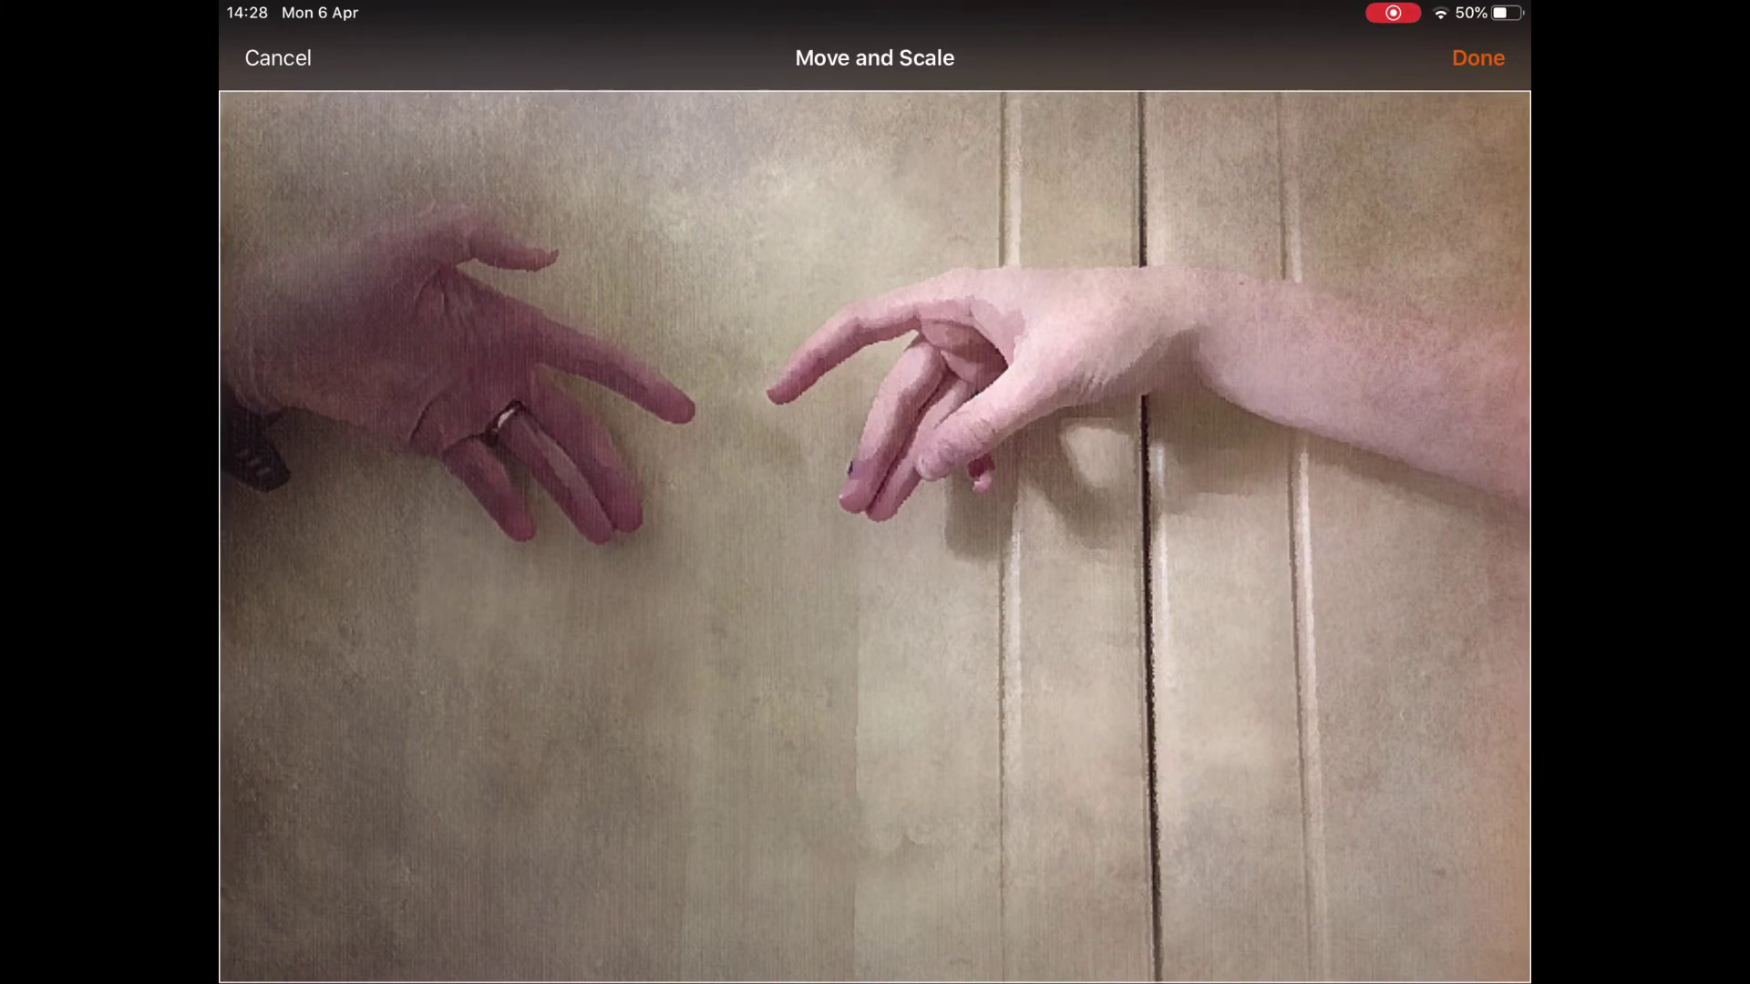
left_click(1477, 57)
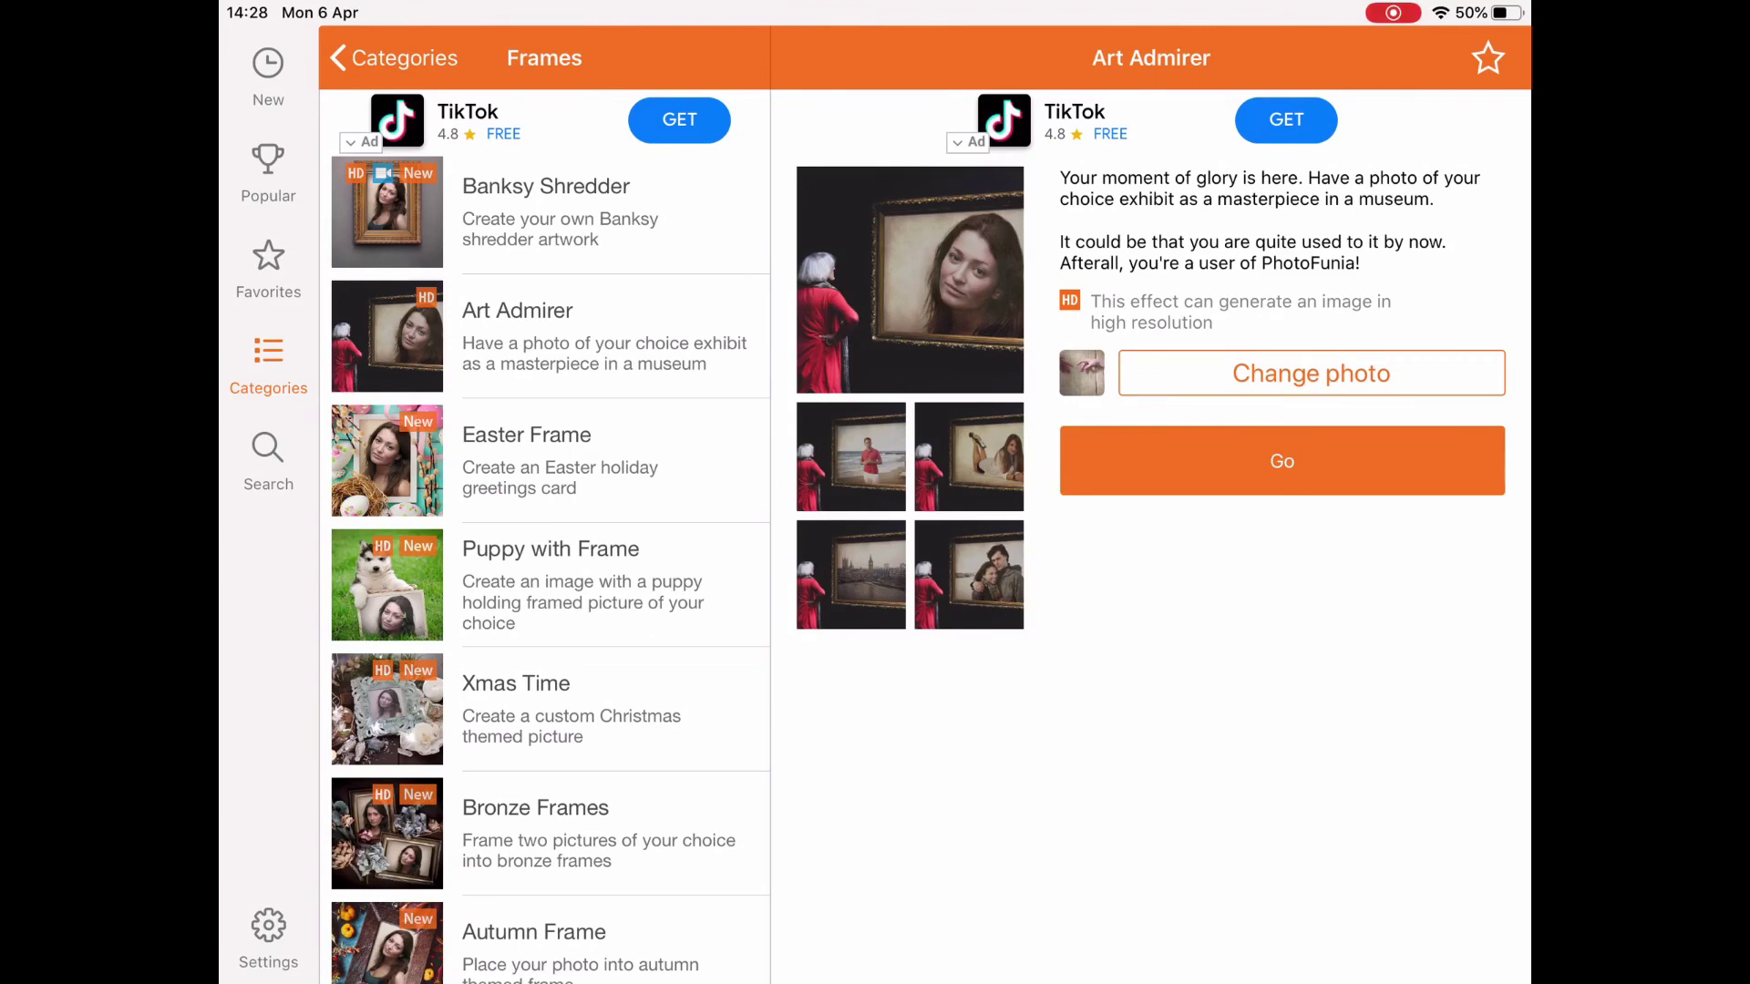
Generate the 750 x 500 museum scene, save it to the library, and close the result.
left_click(1281, 461)
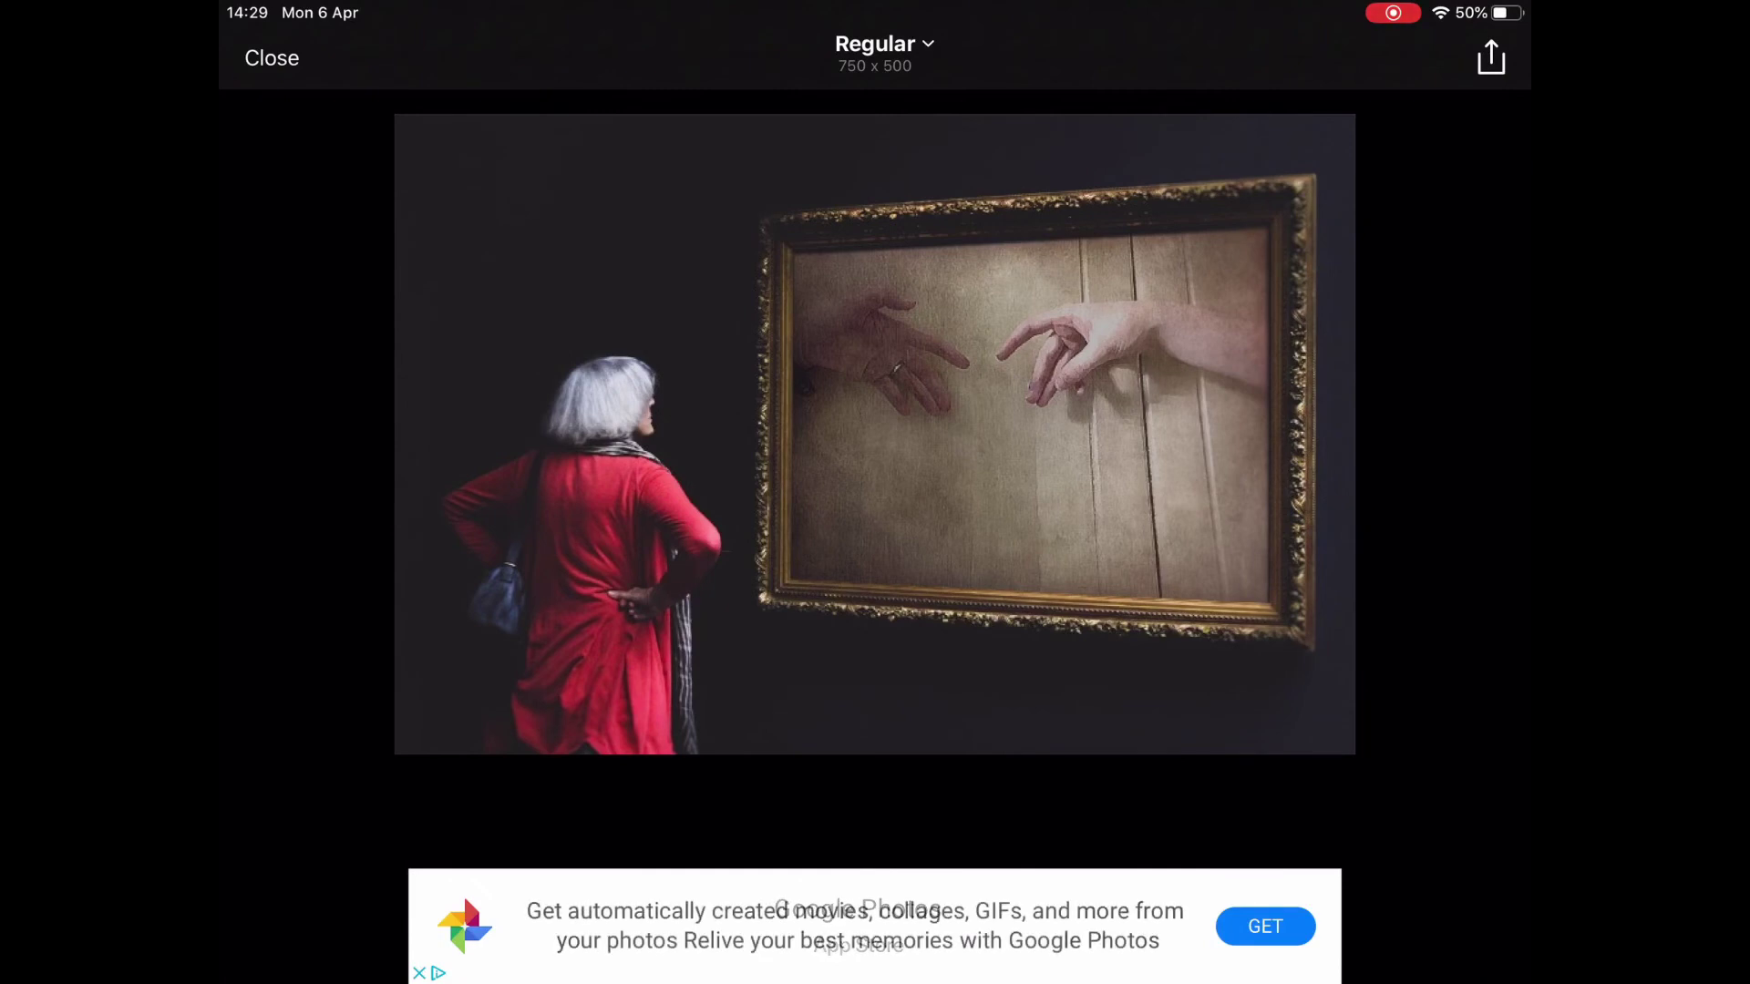
left_click(1491, 58)
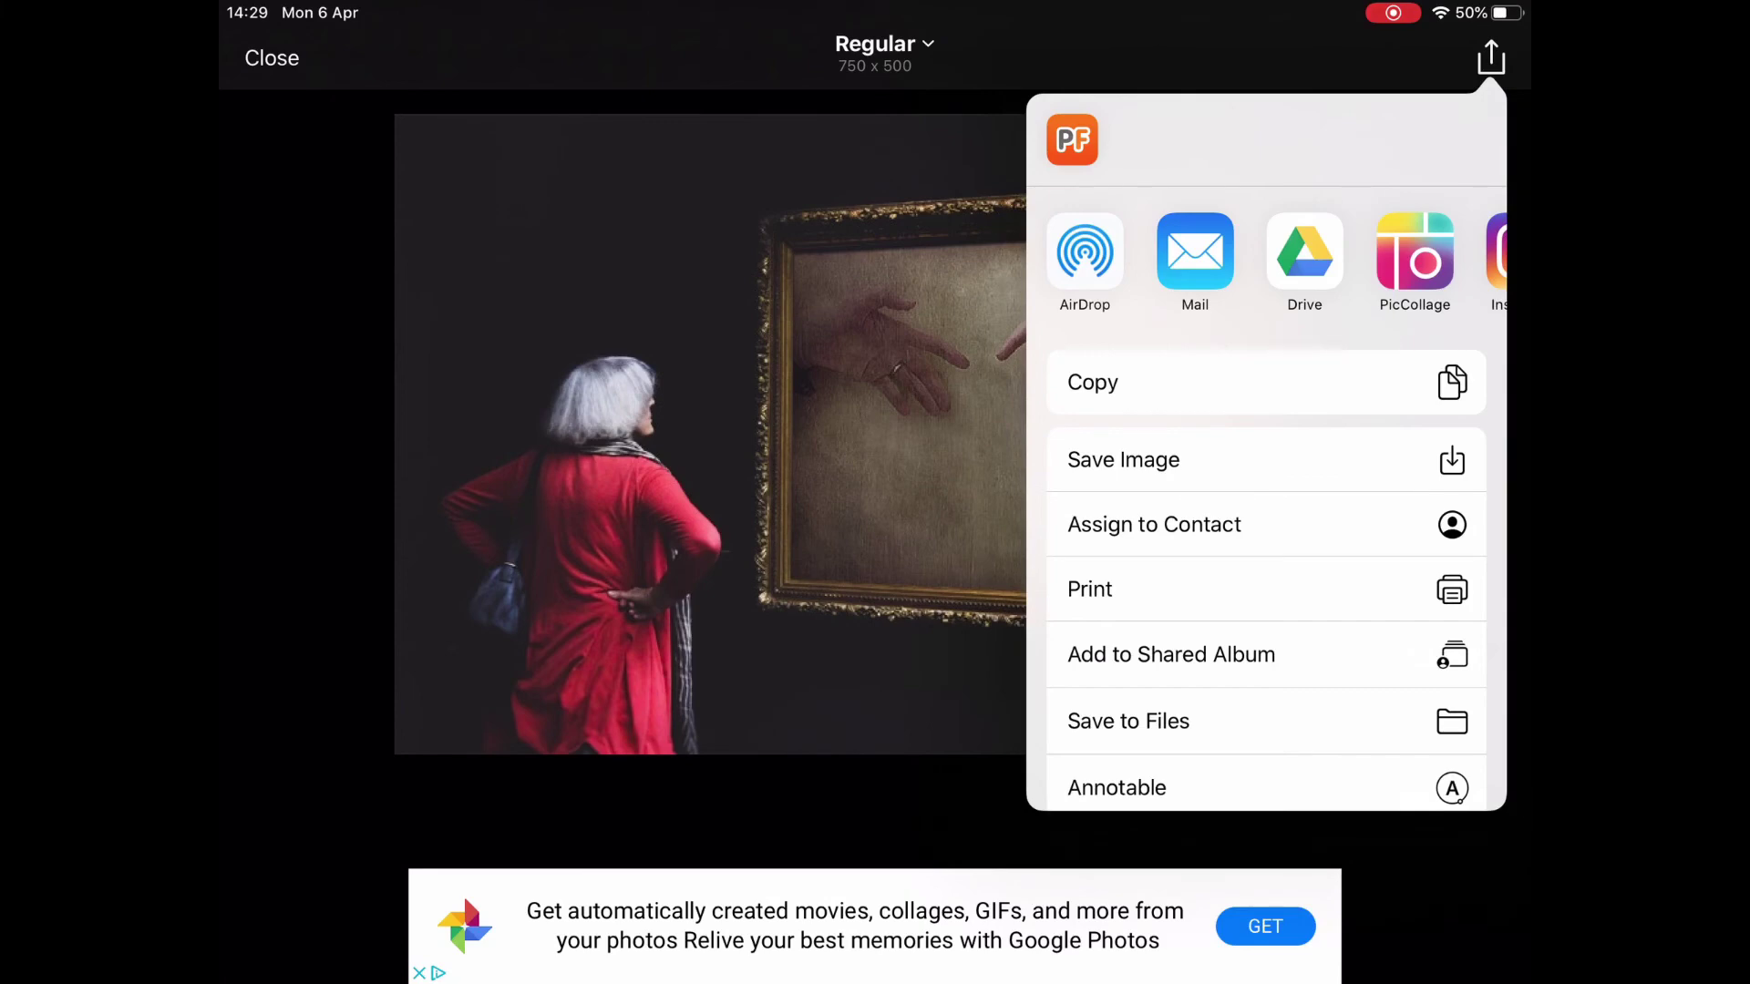
left_click(1124, 460)
left_click(272, 57)
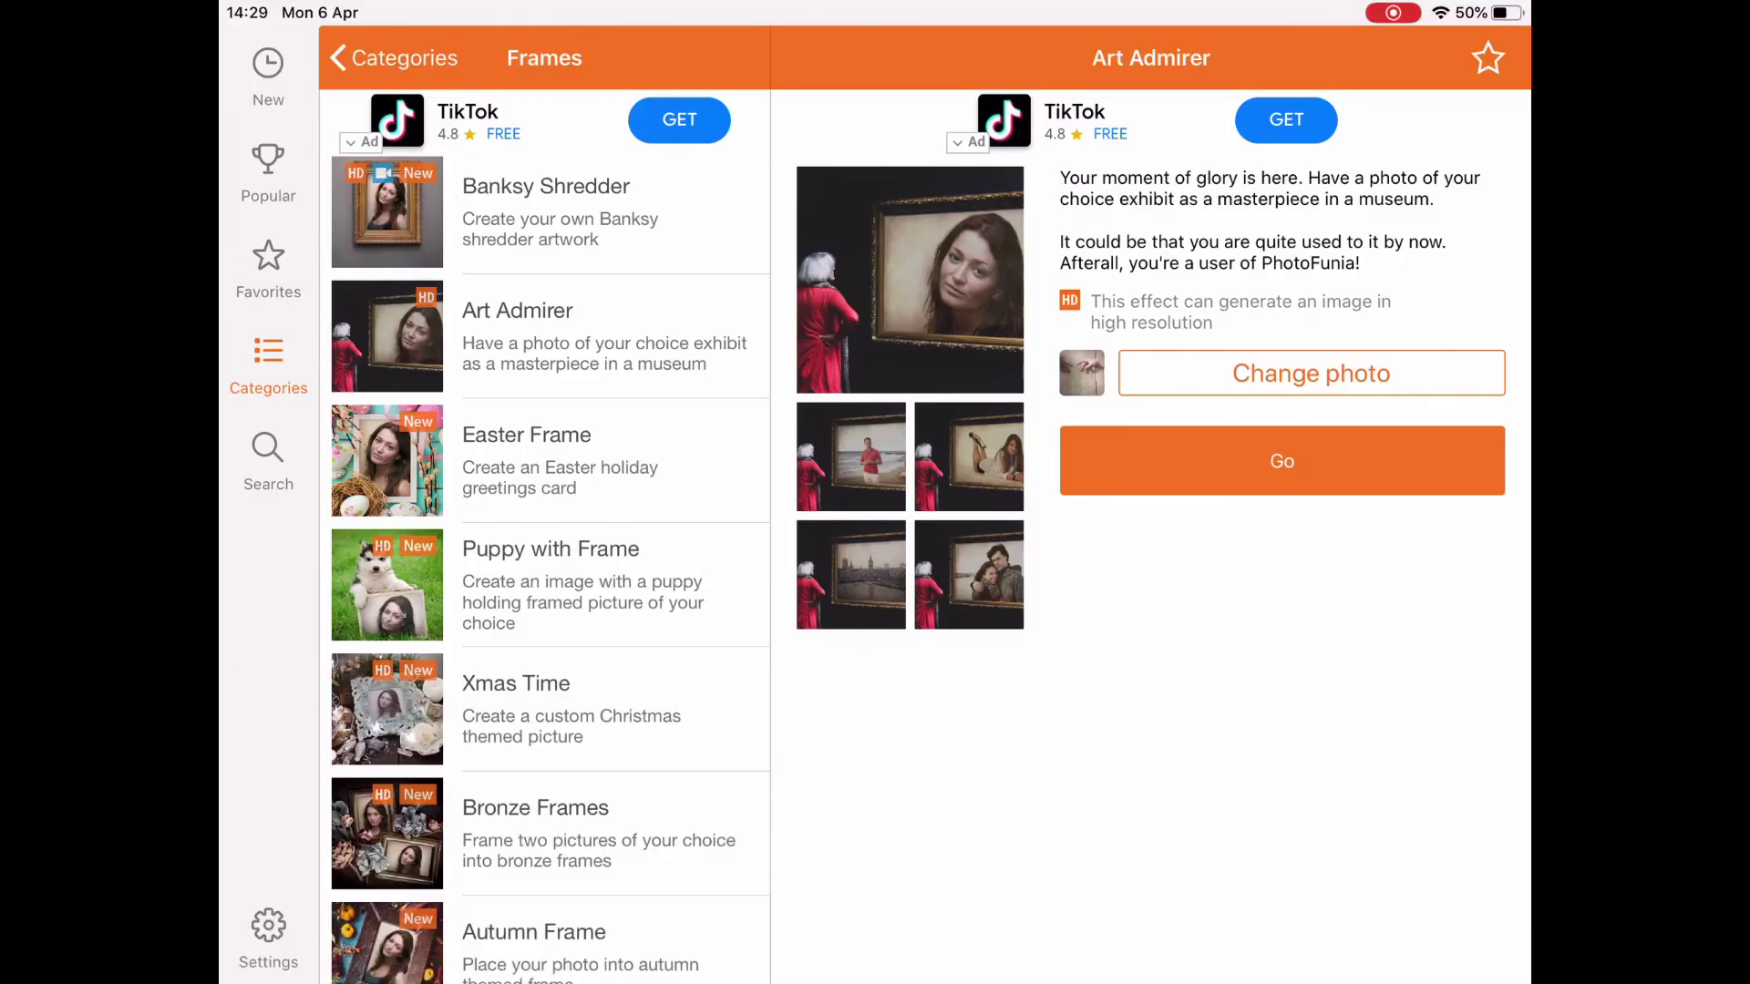
Go back to the effect categories and open the Galleries category.
scroll(547, 565, "down", 4)
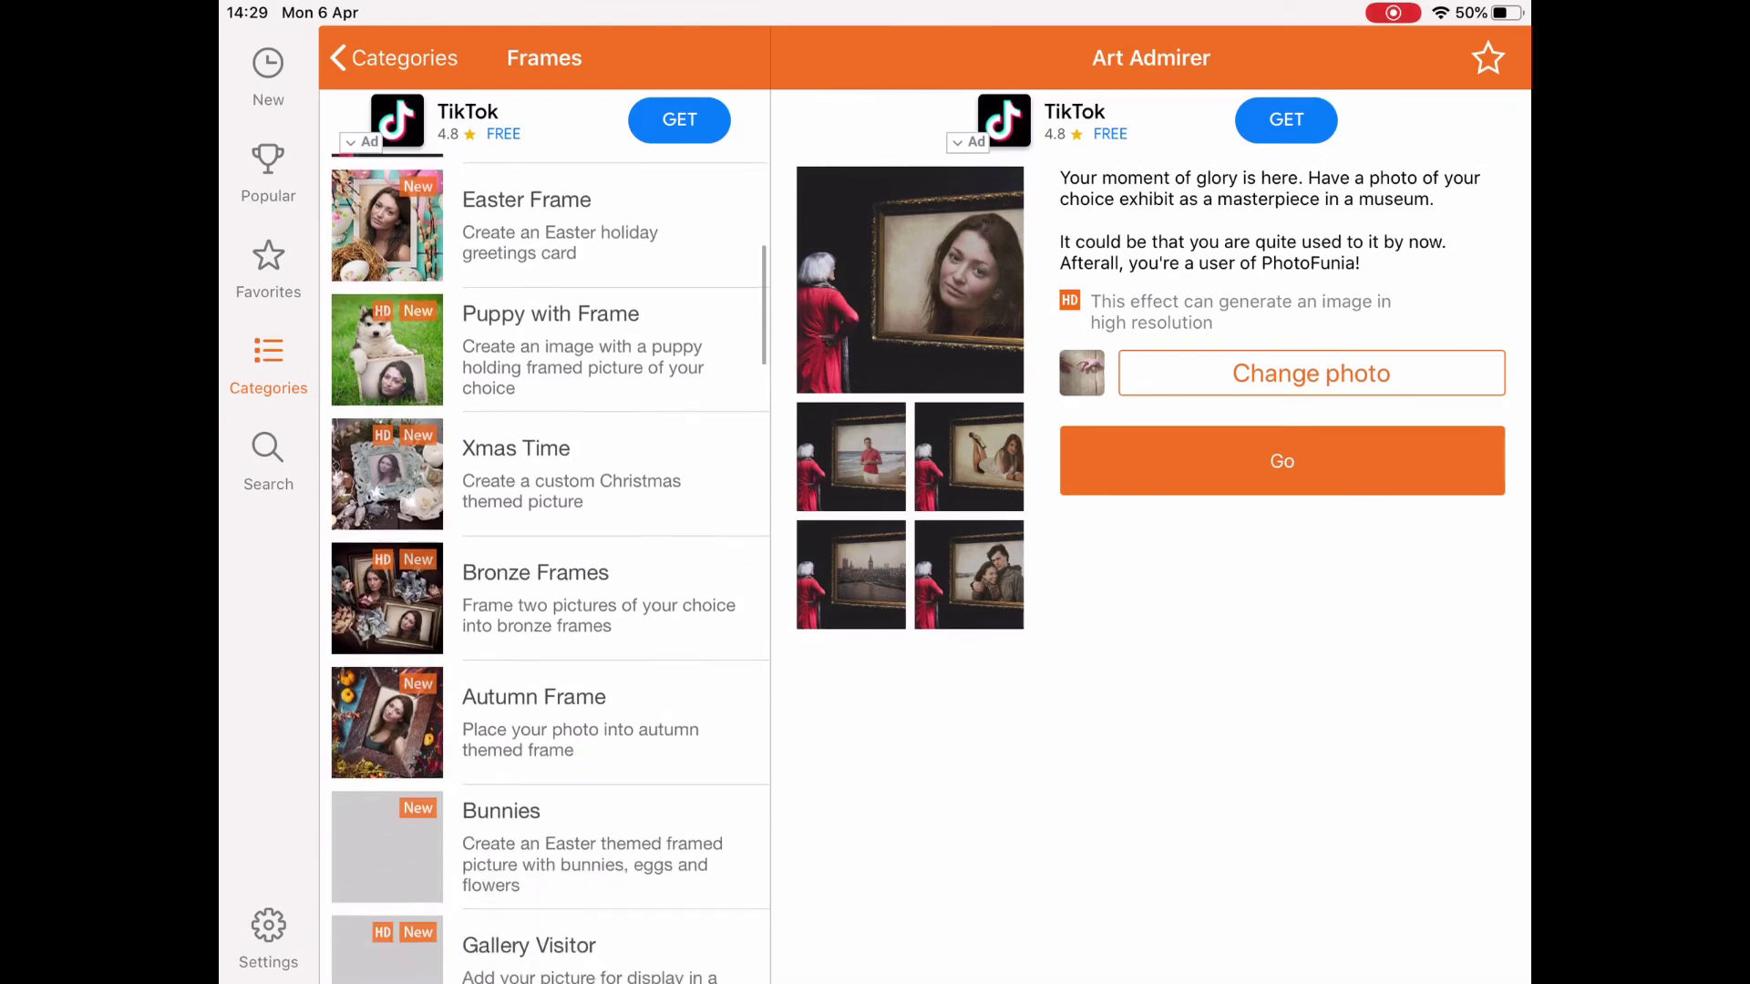
scroll(547, 565, "down", 4)
scroll(547, 565, "up", 4)
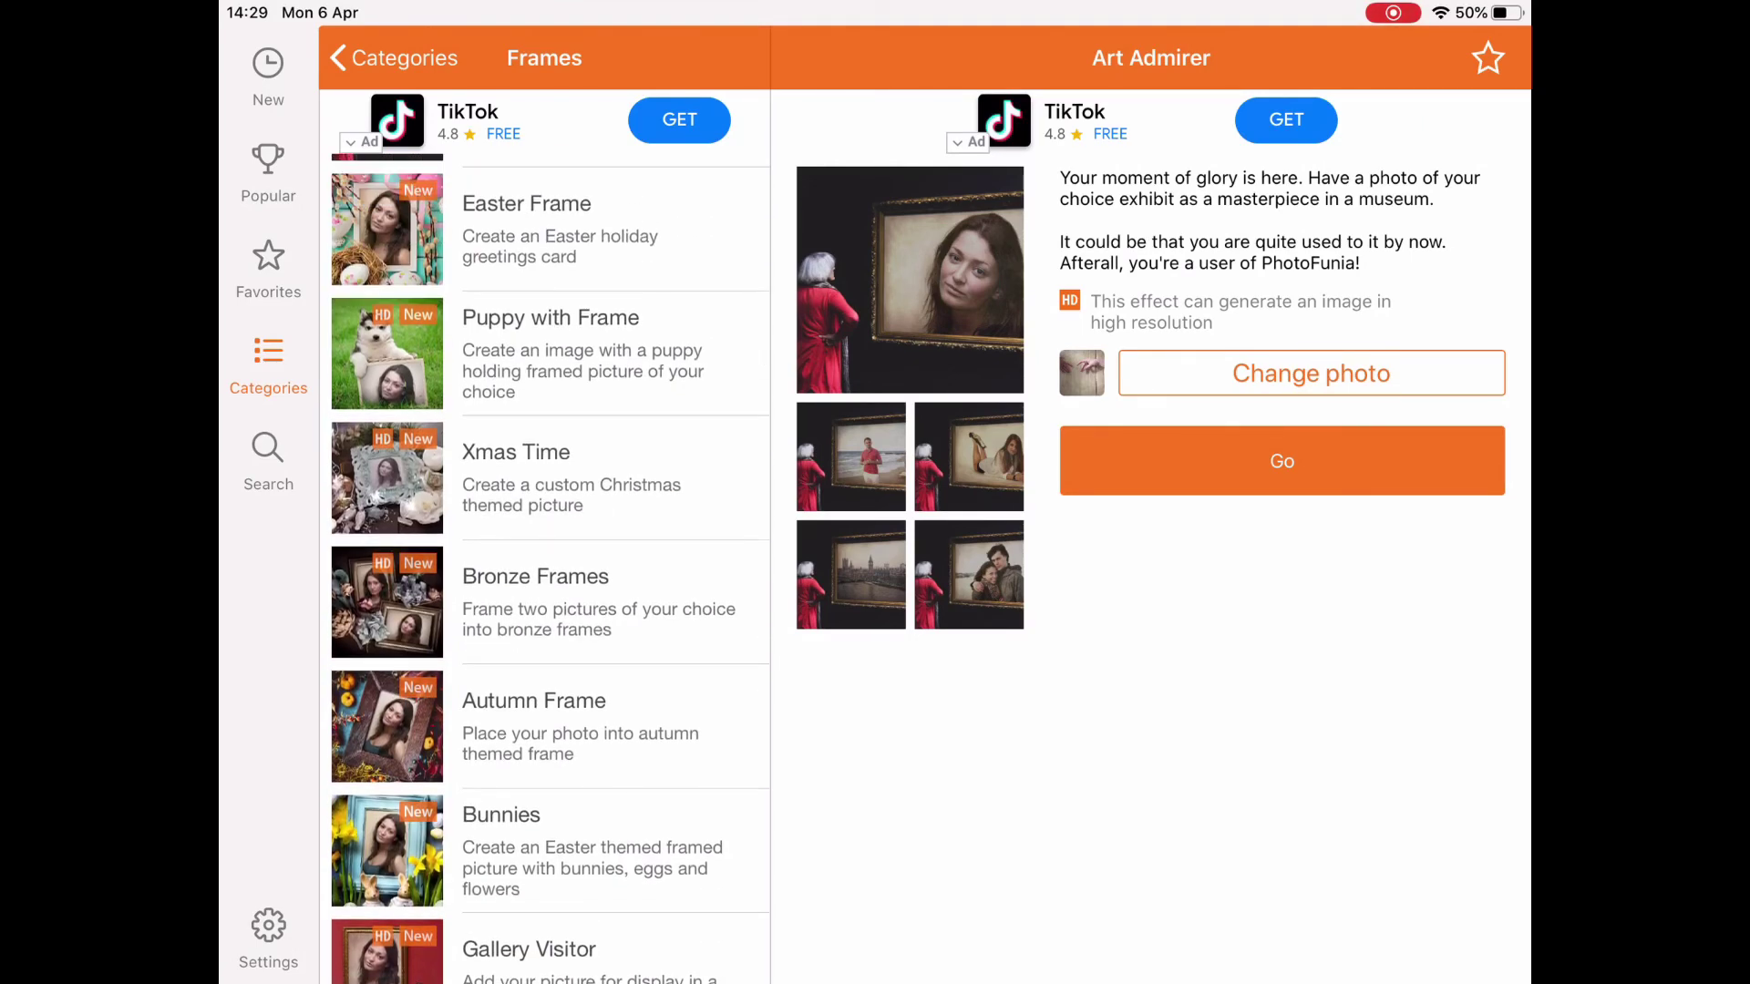
left_click(393, 58)
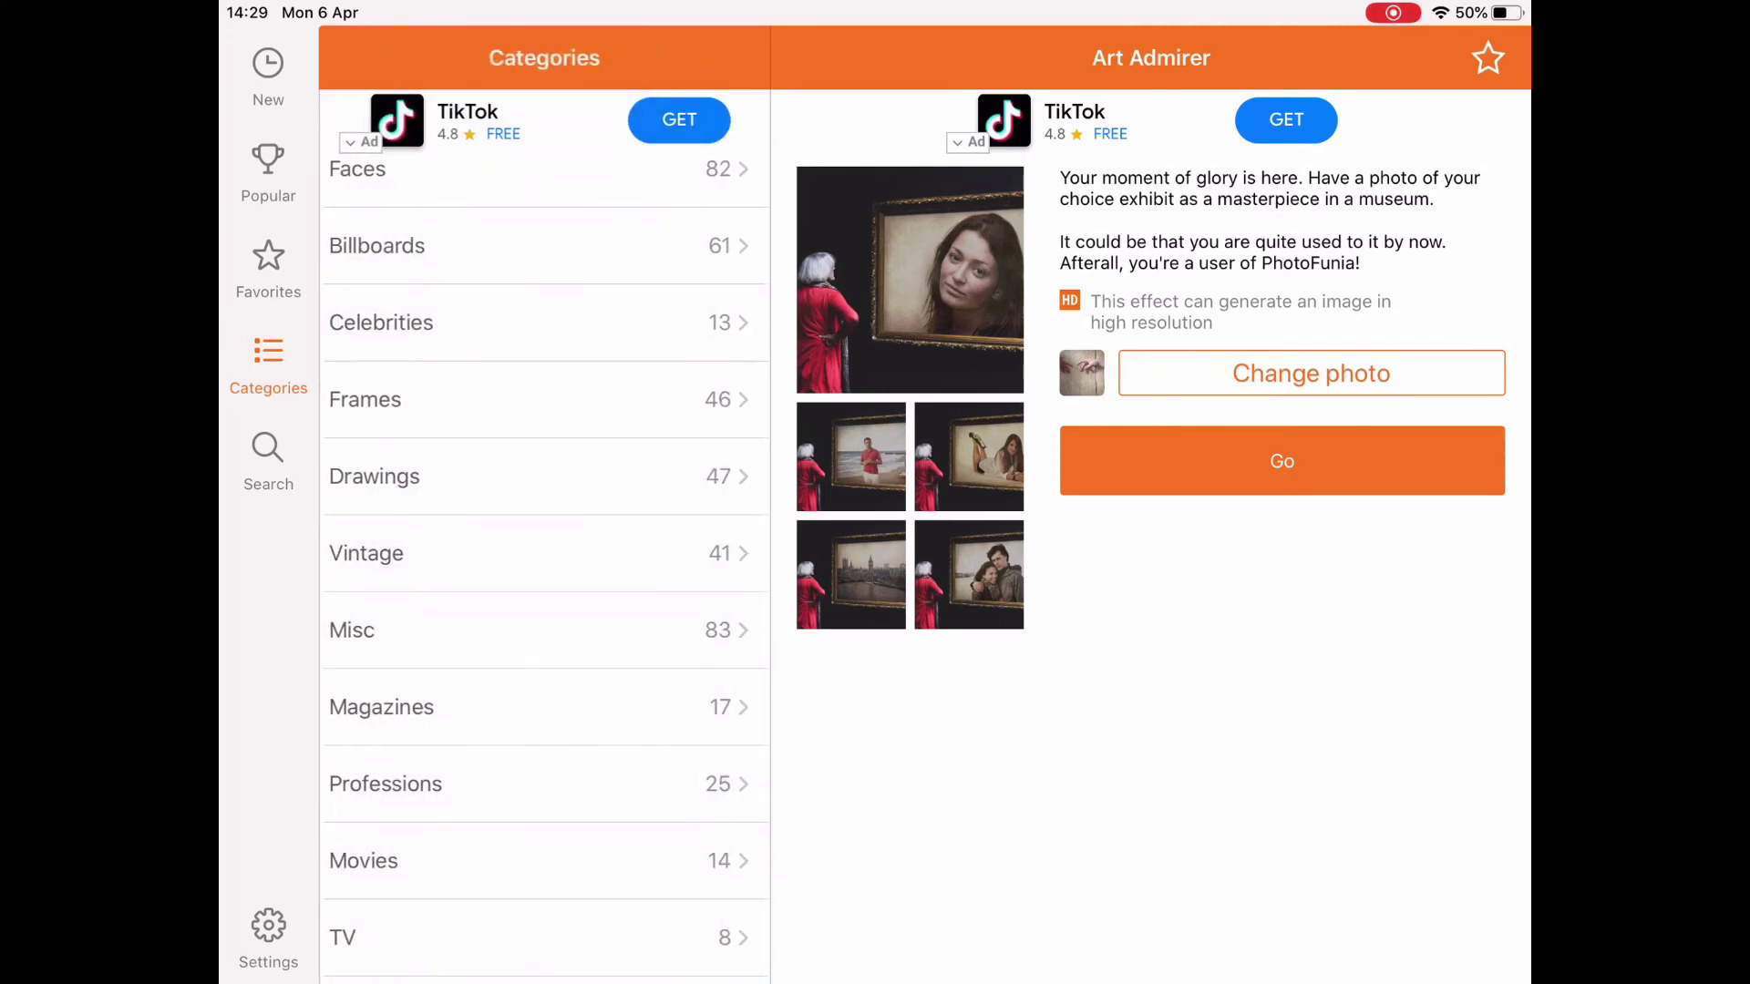
scroll(547, 566, "down", 2)
scroll(547, 565, "up", 8)
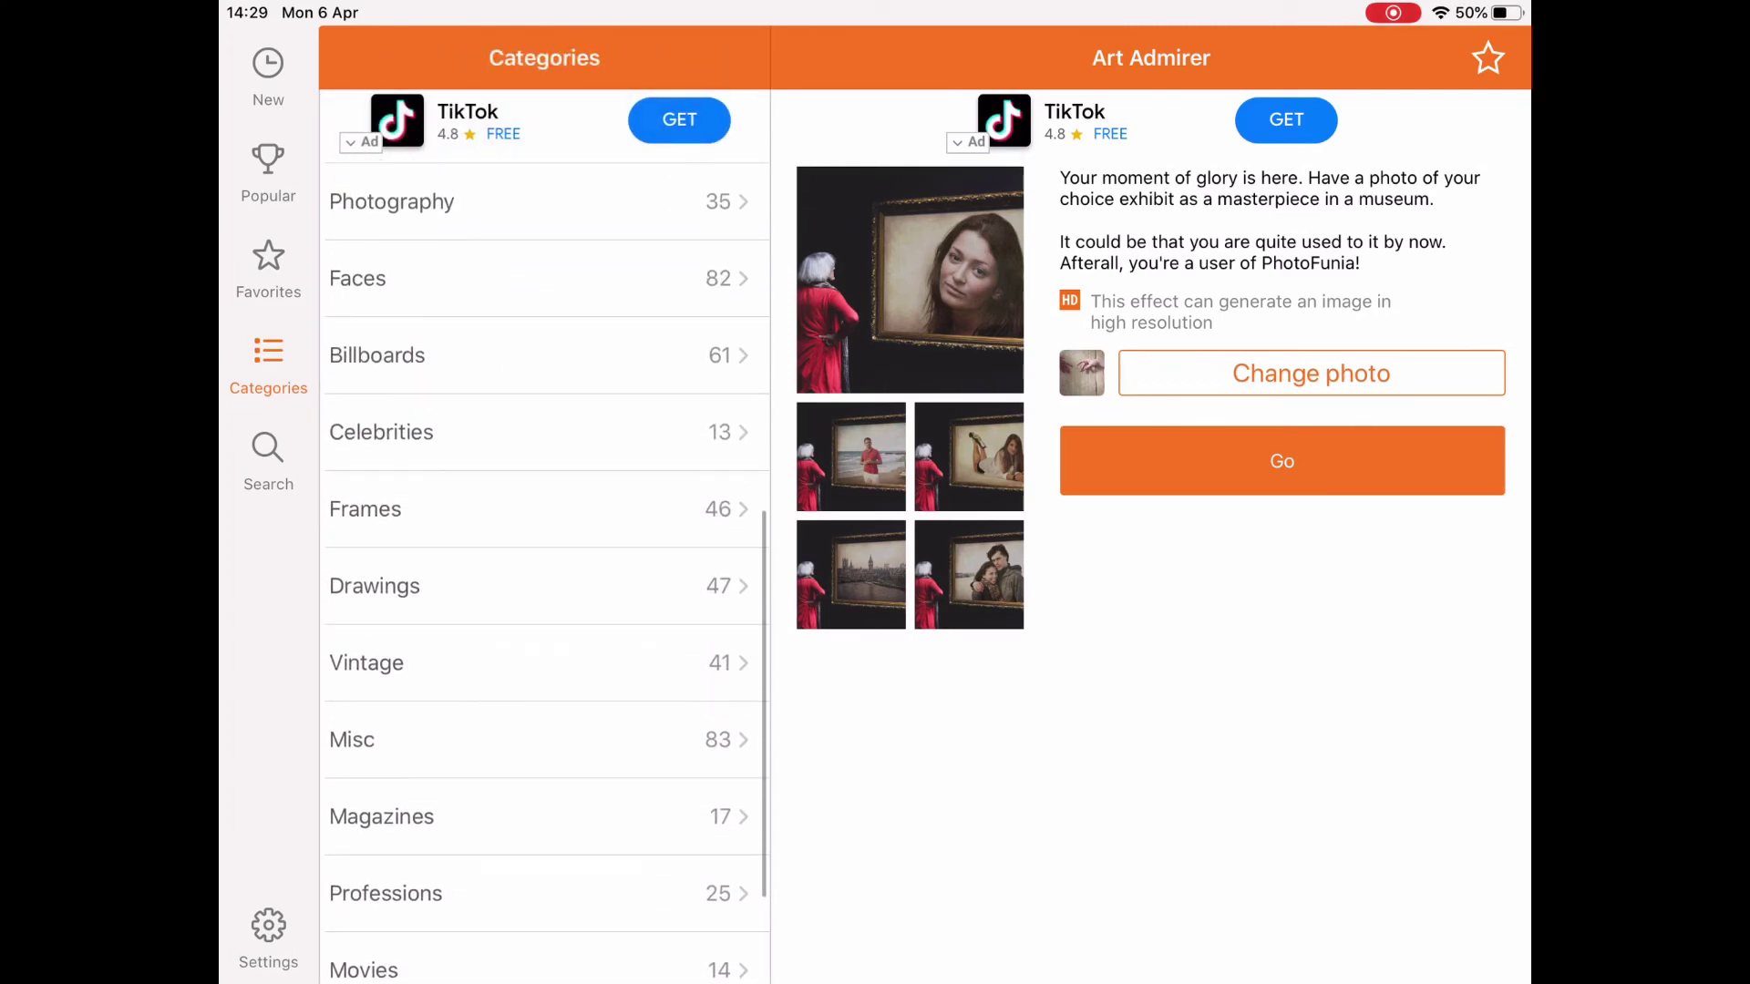
scroll(547, 565, "up", 5)
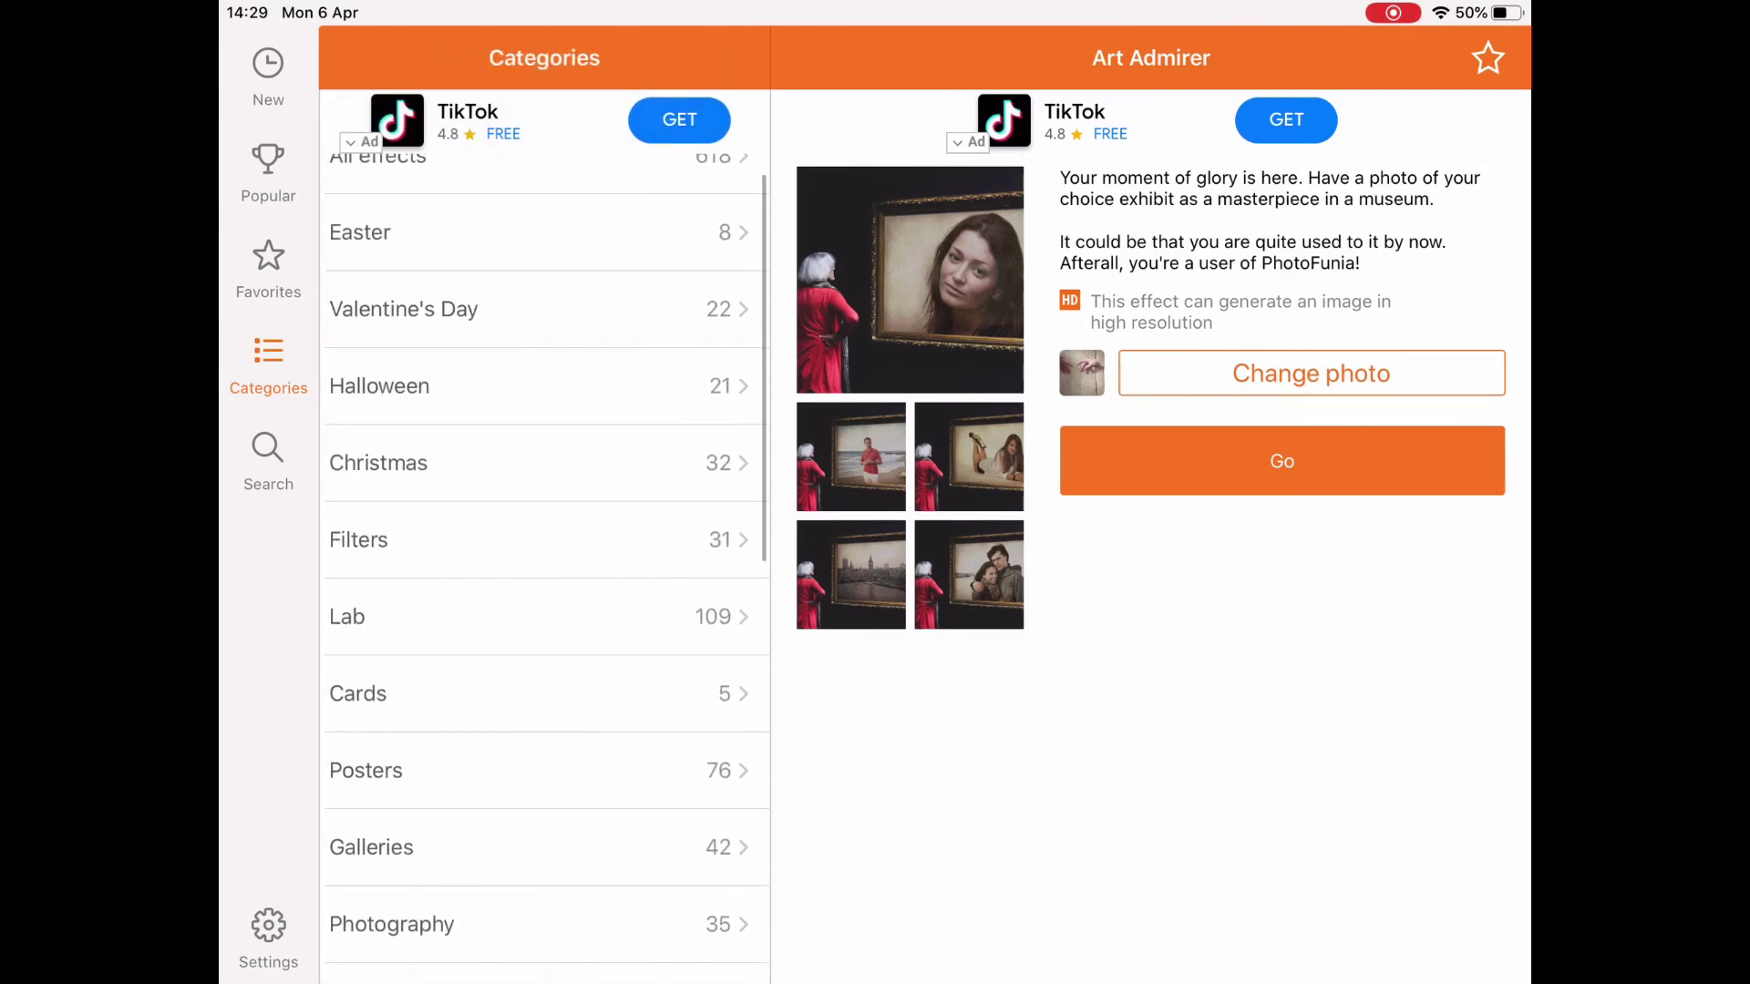
scroll(547, 565, "down", 3)
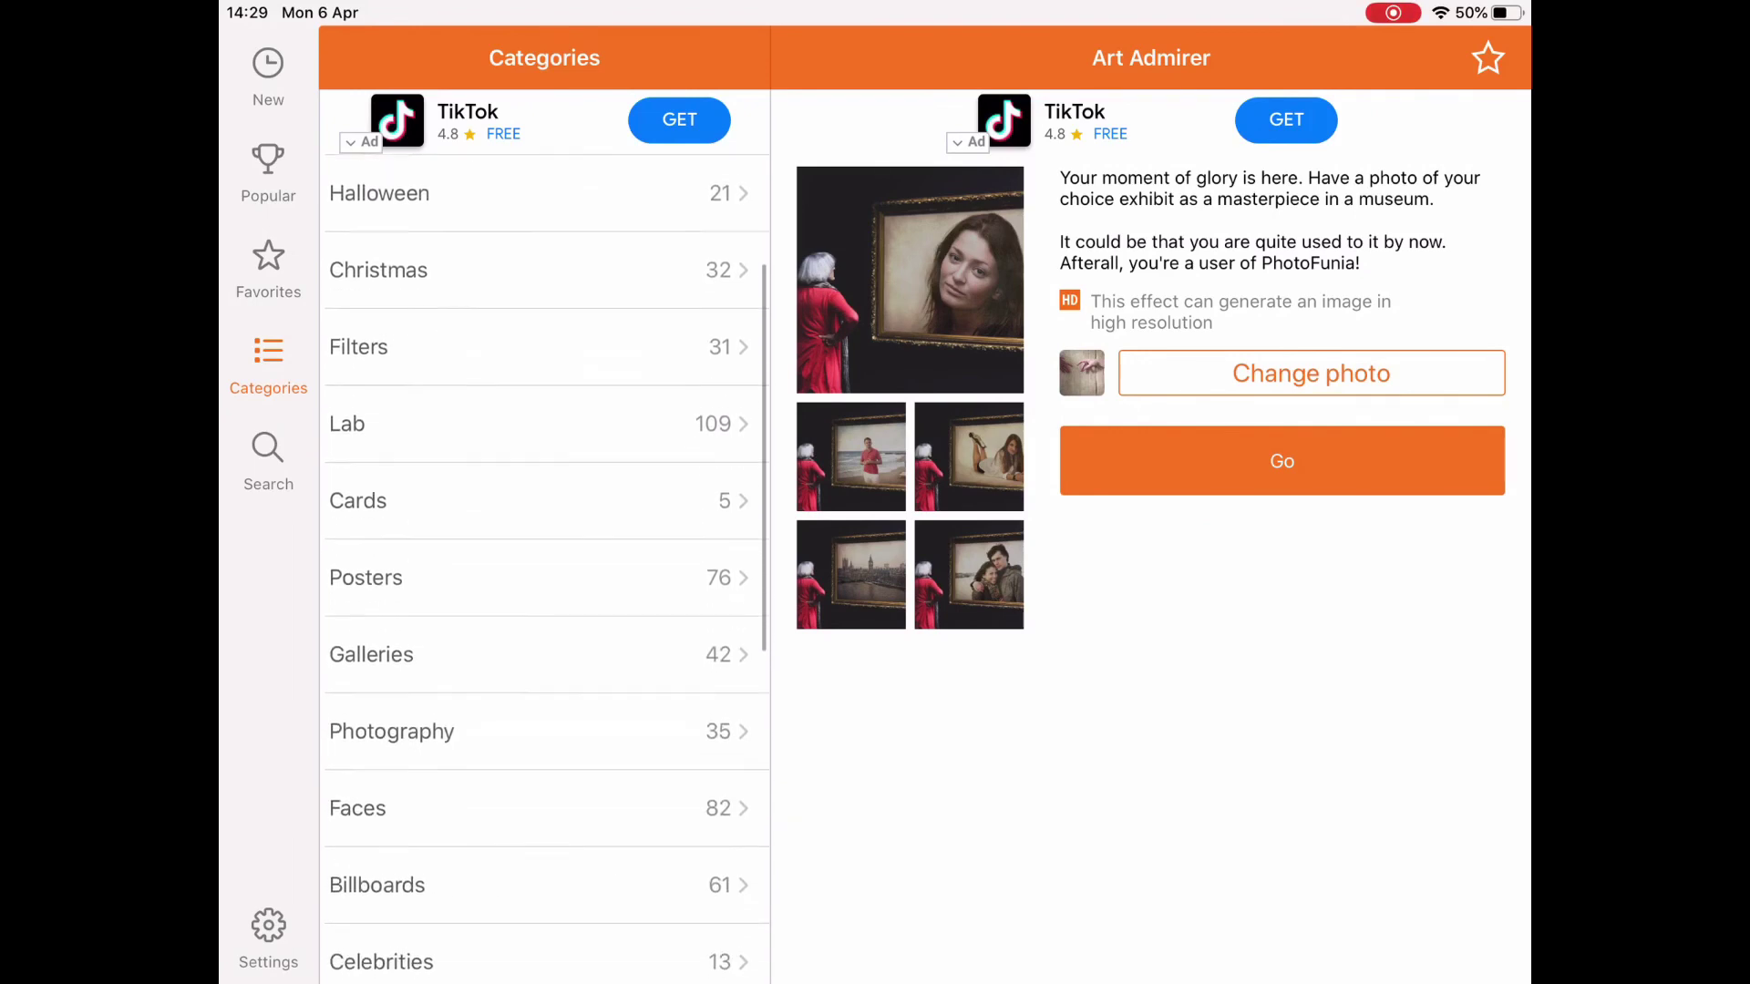
scroll(546, 565, "down", 3)
left_click(547, 422)
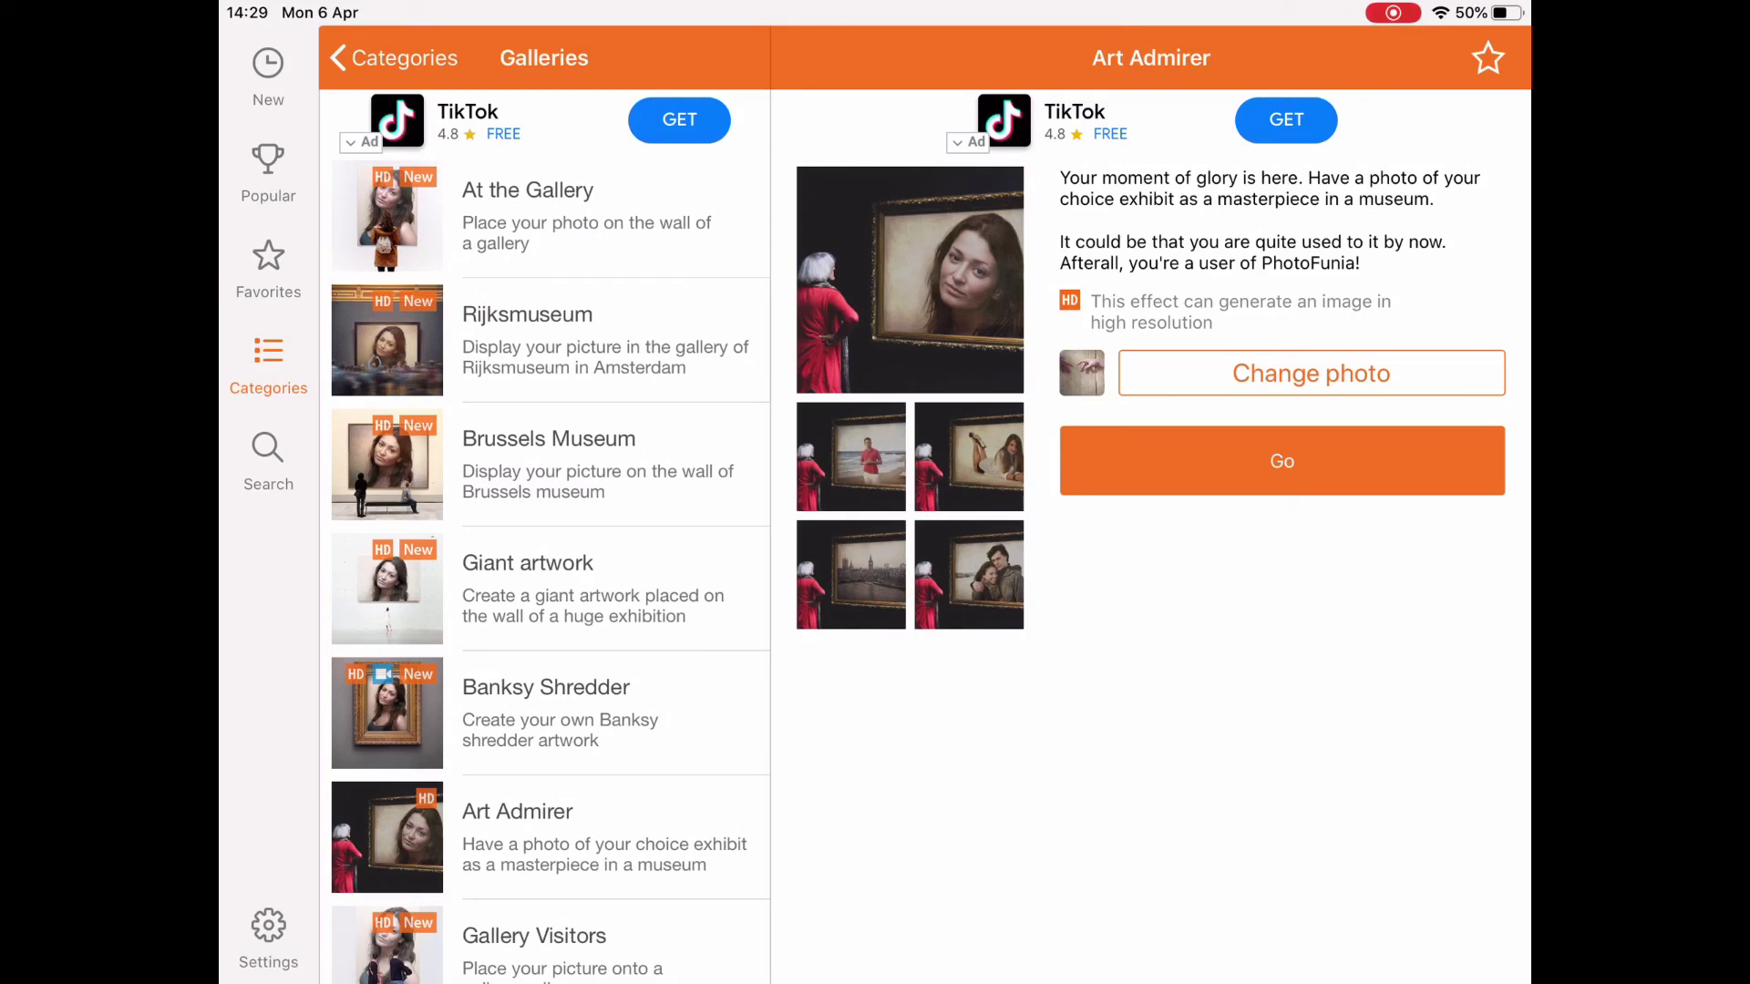
Load the painted hands photo from All Photos into the Rijksmuseum effect and generate it.
left_click(547, 340)
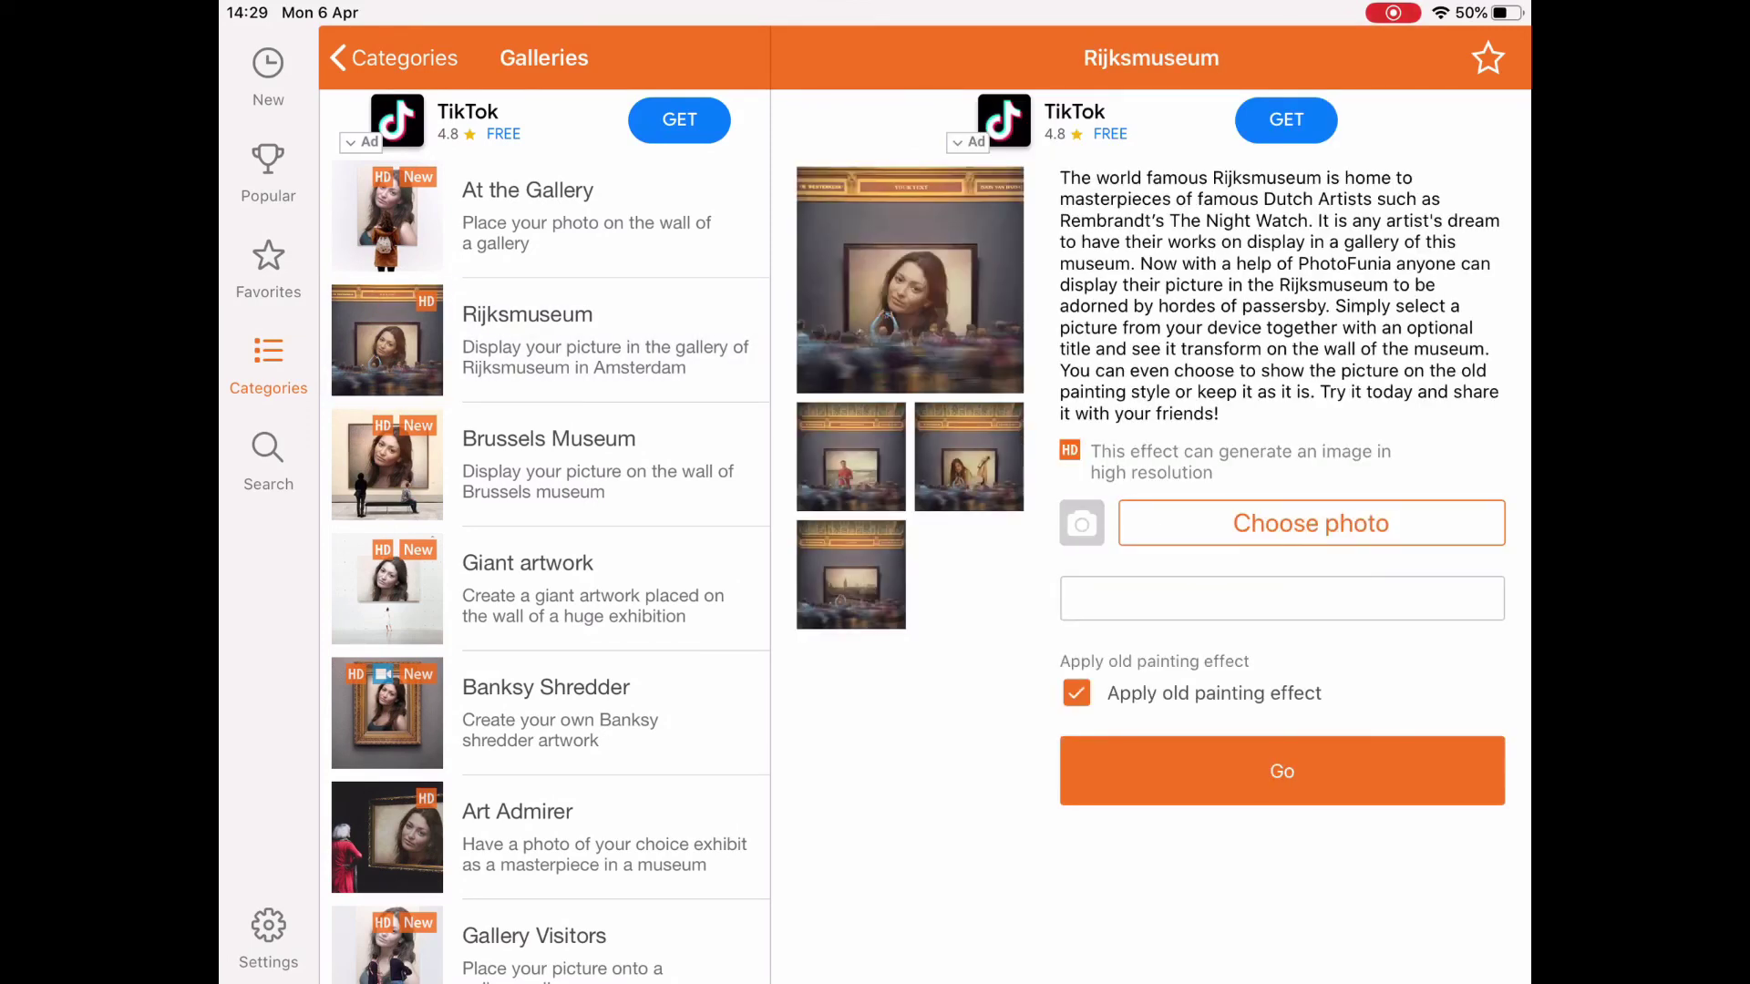
left_click(1311, 523)
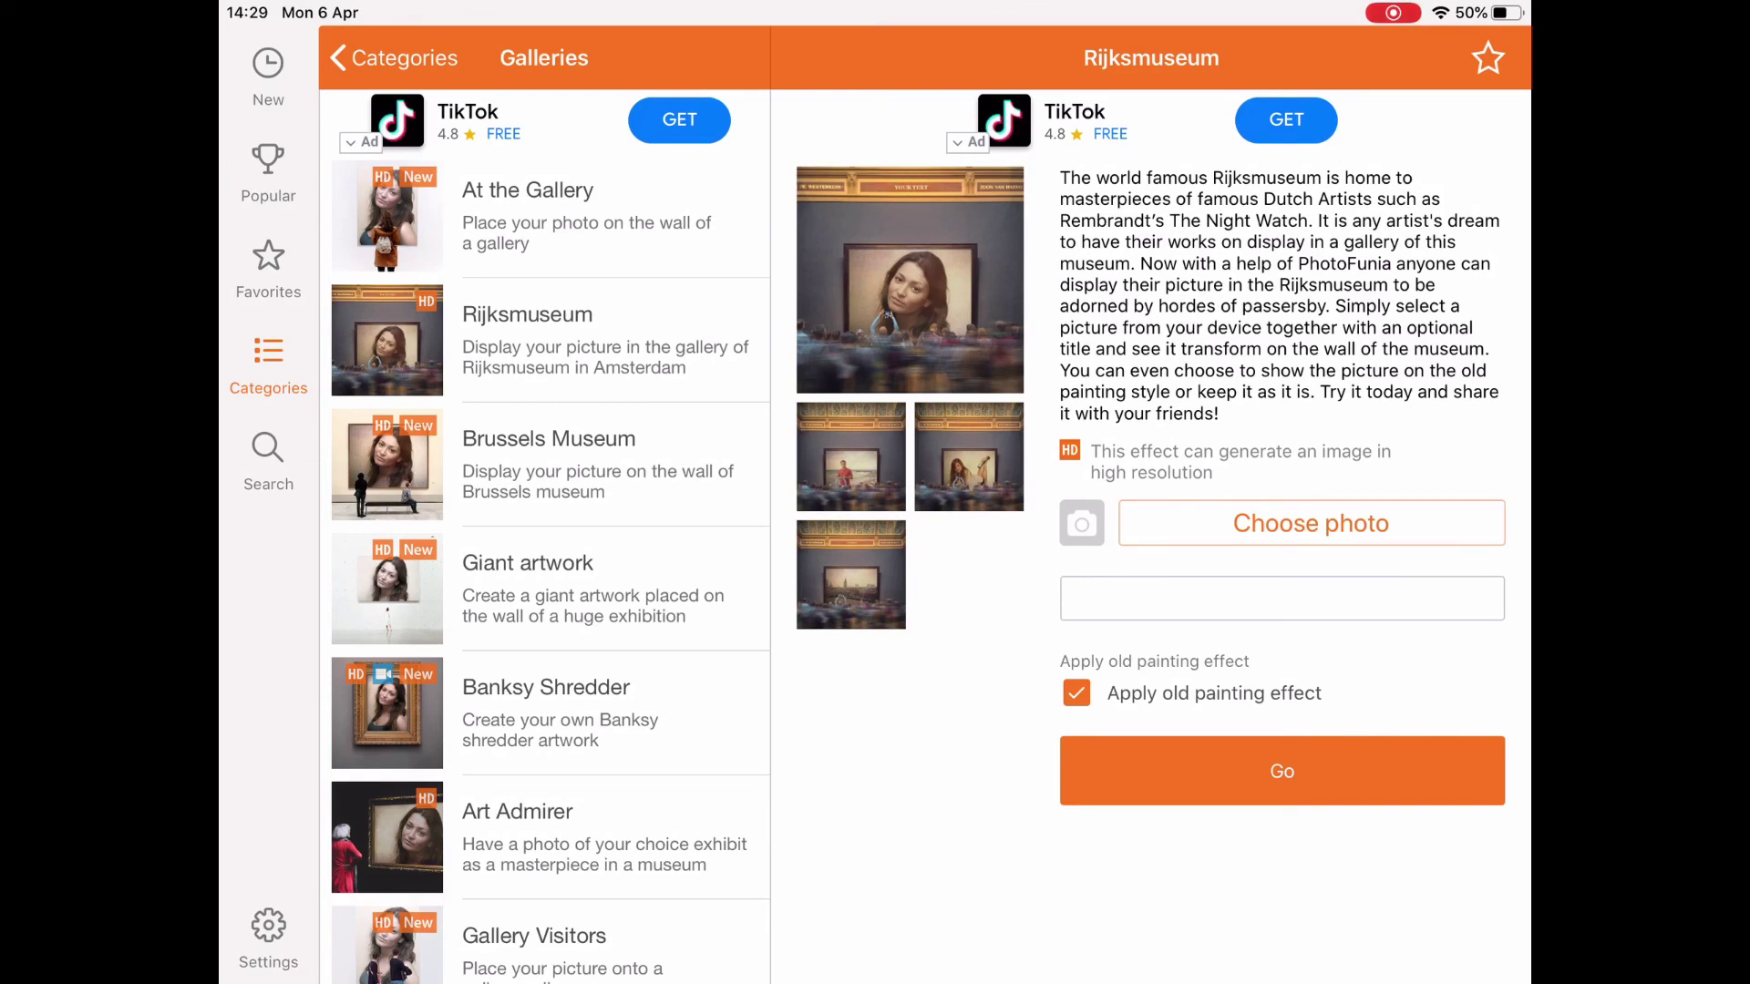
left_click(1310, 523)
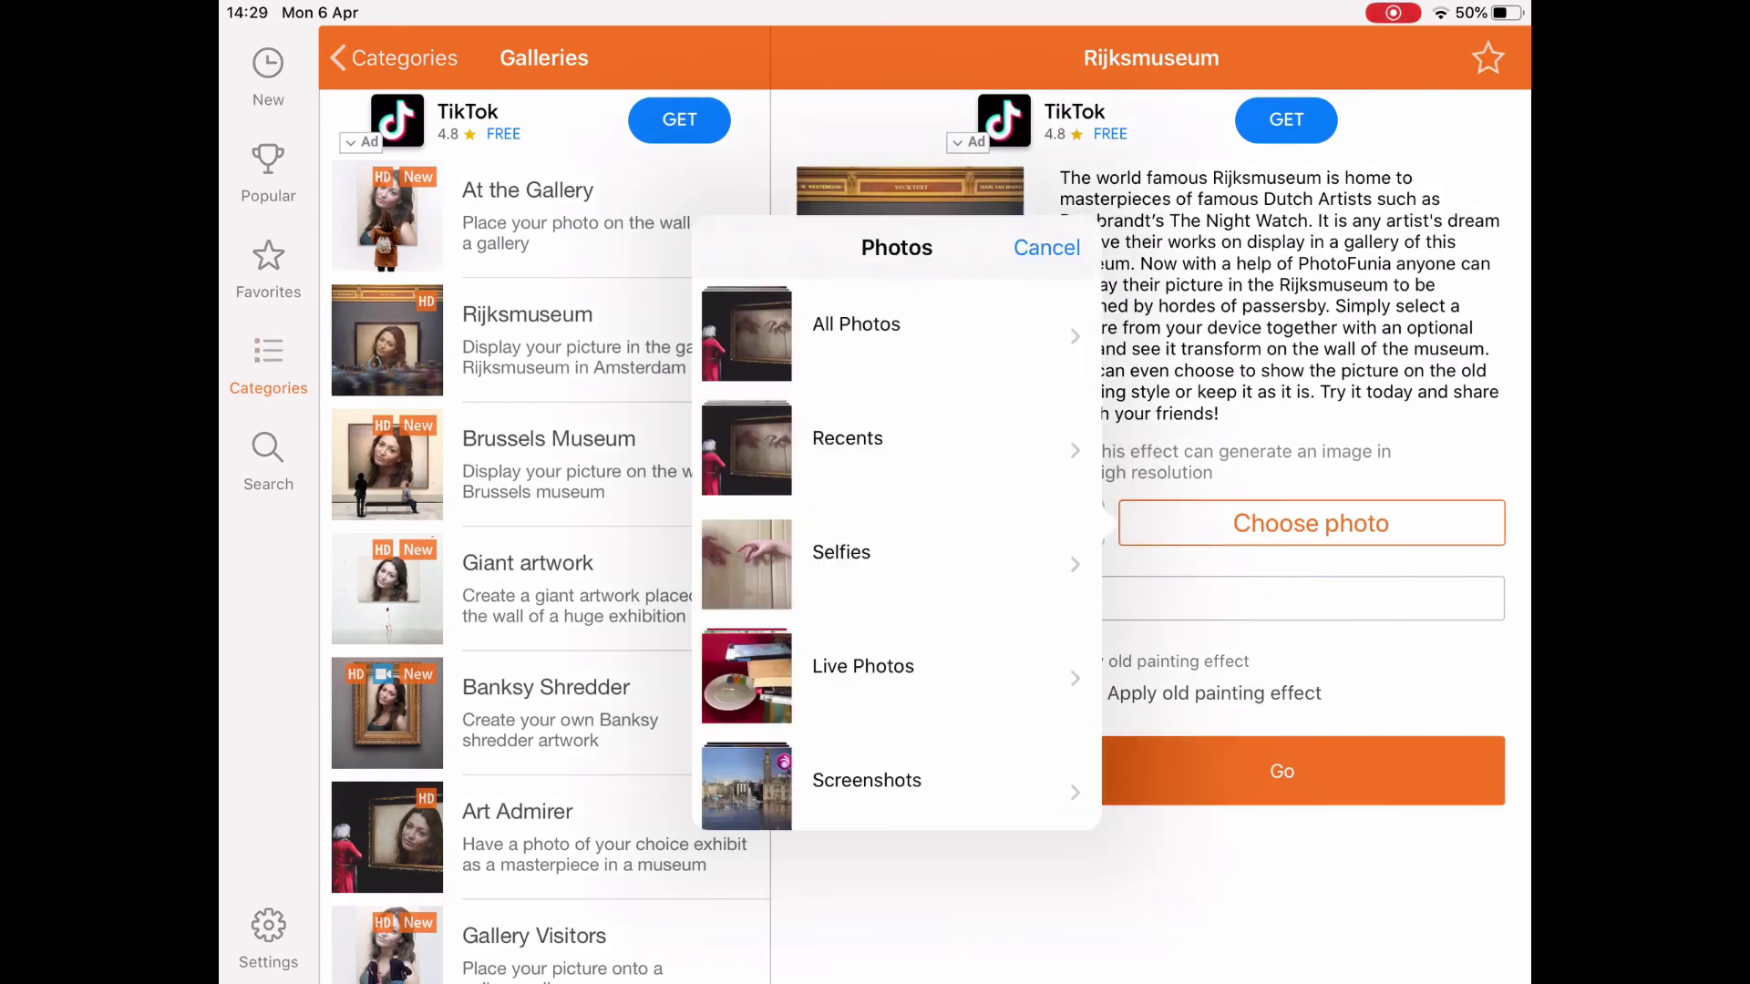
left_click(852, 320)
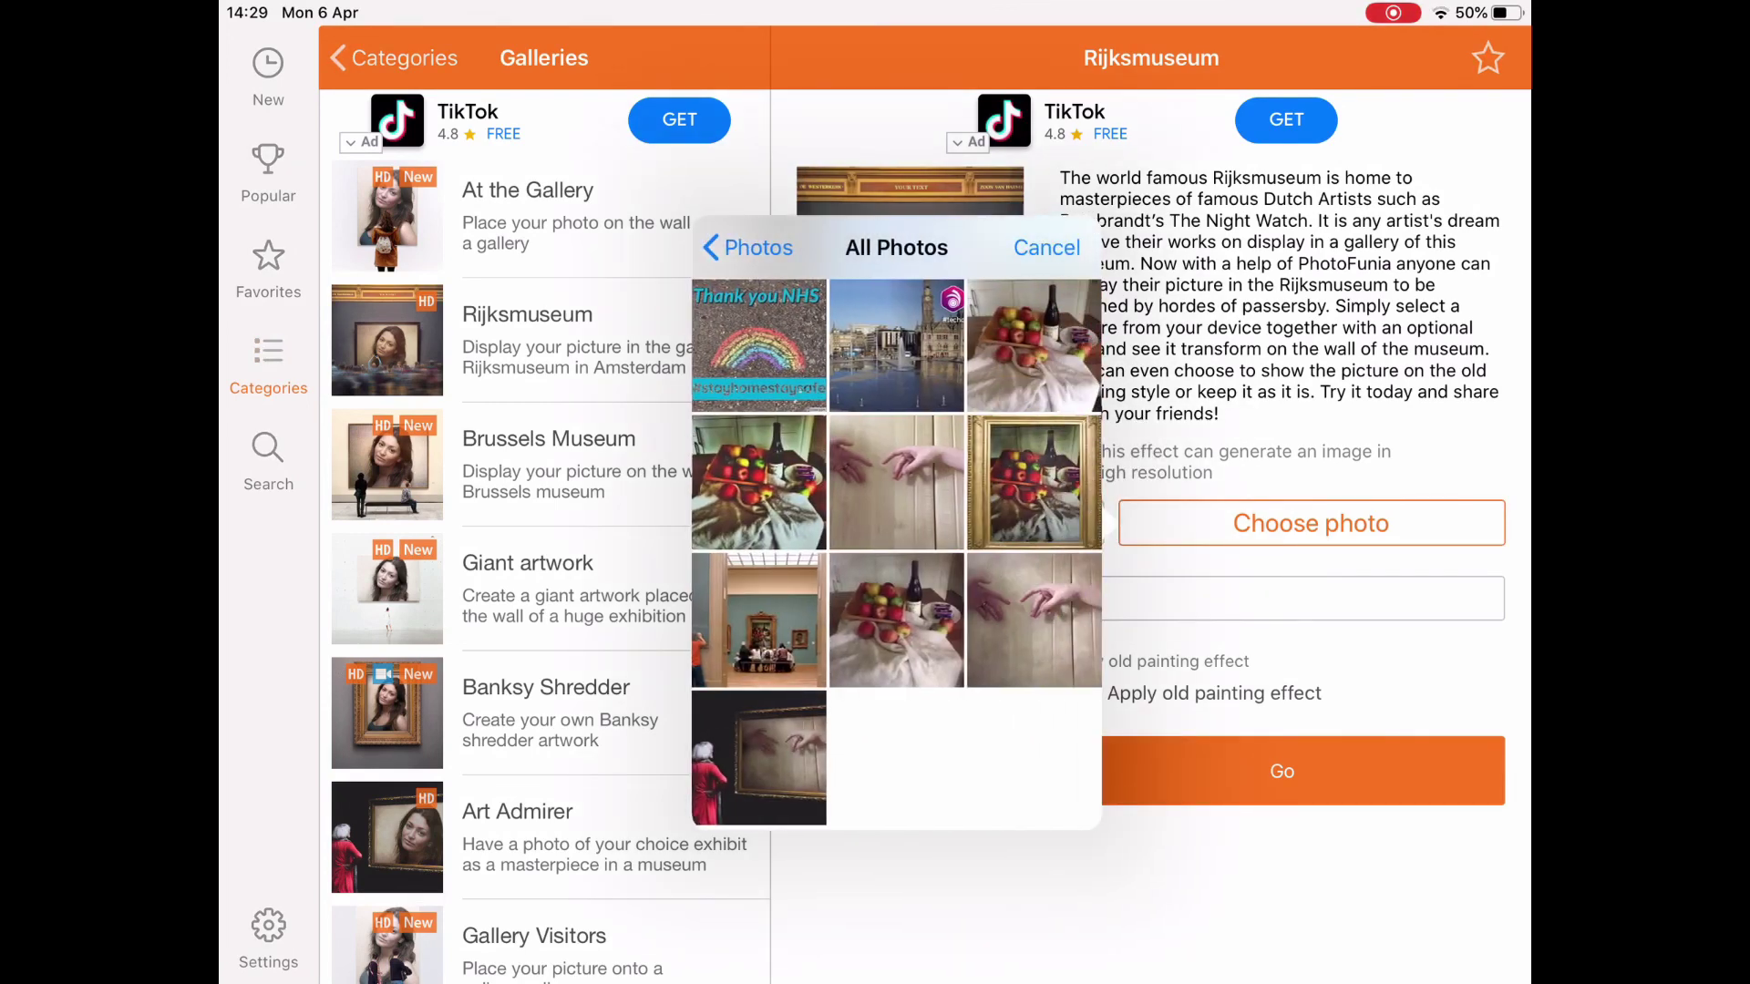
left_click(1033, 620)
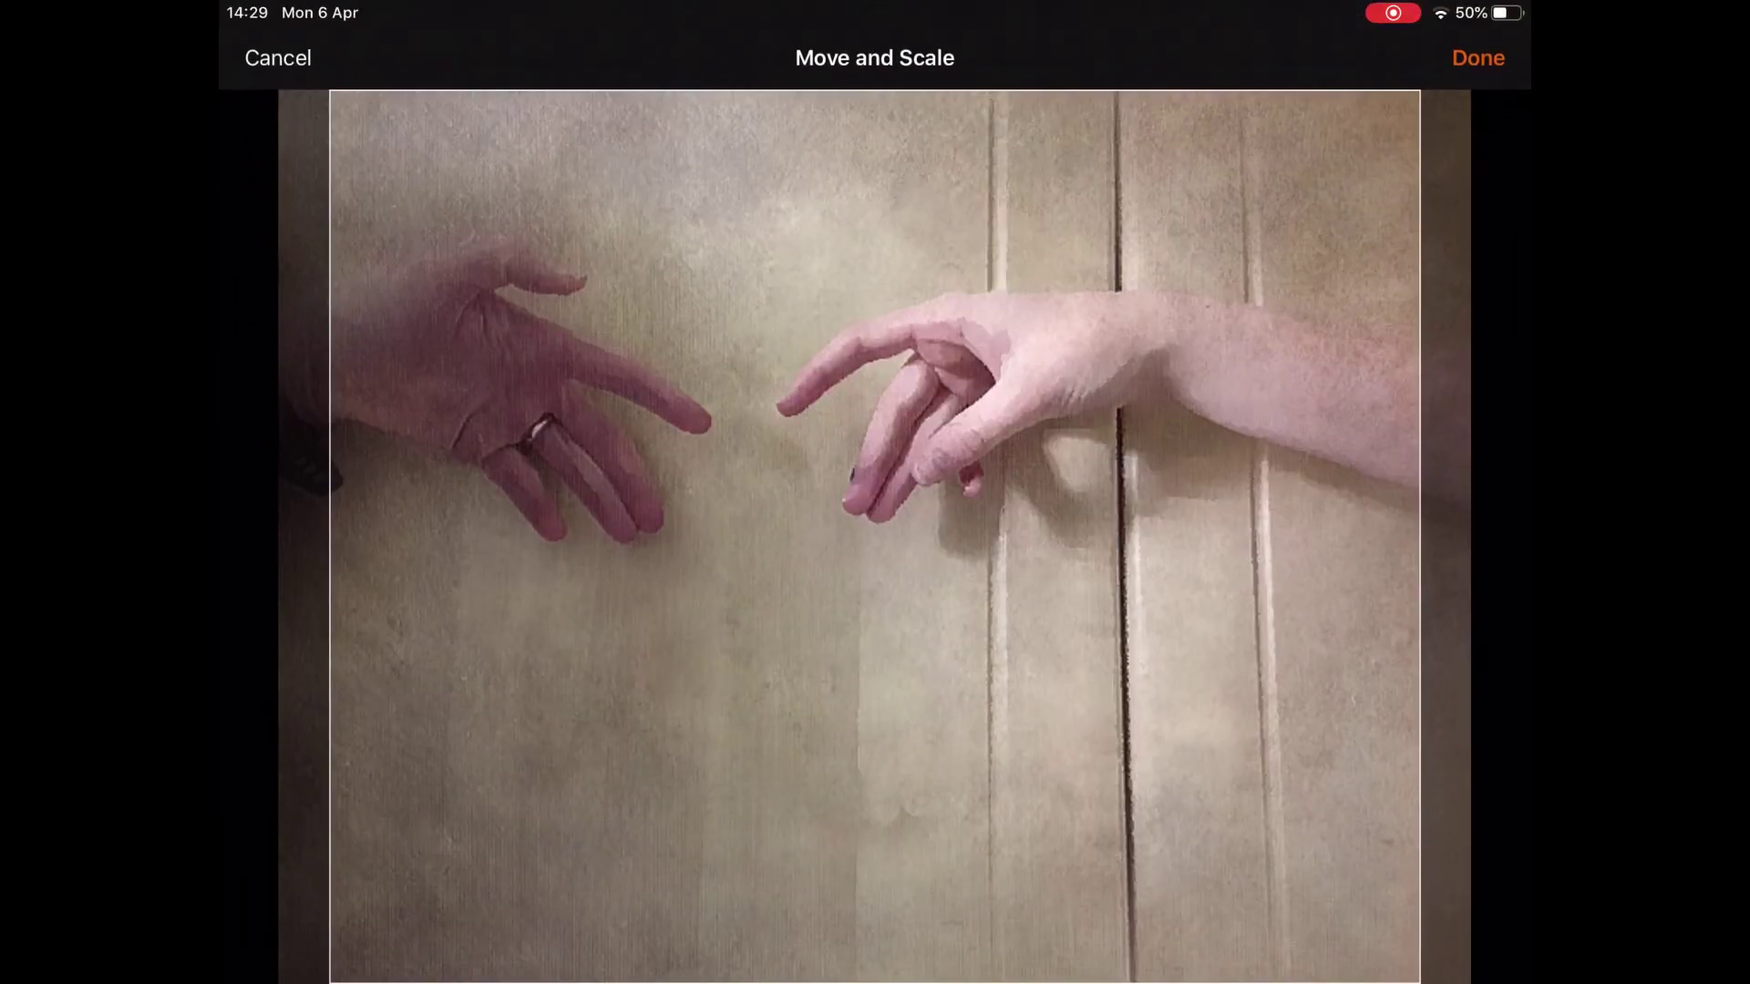
left_click(1479, 58)
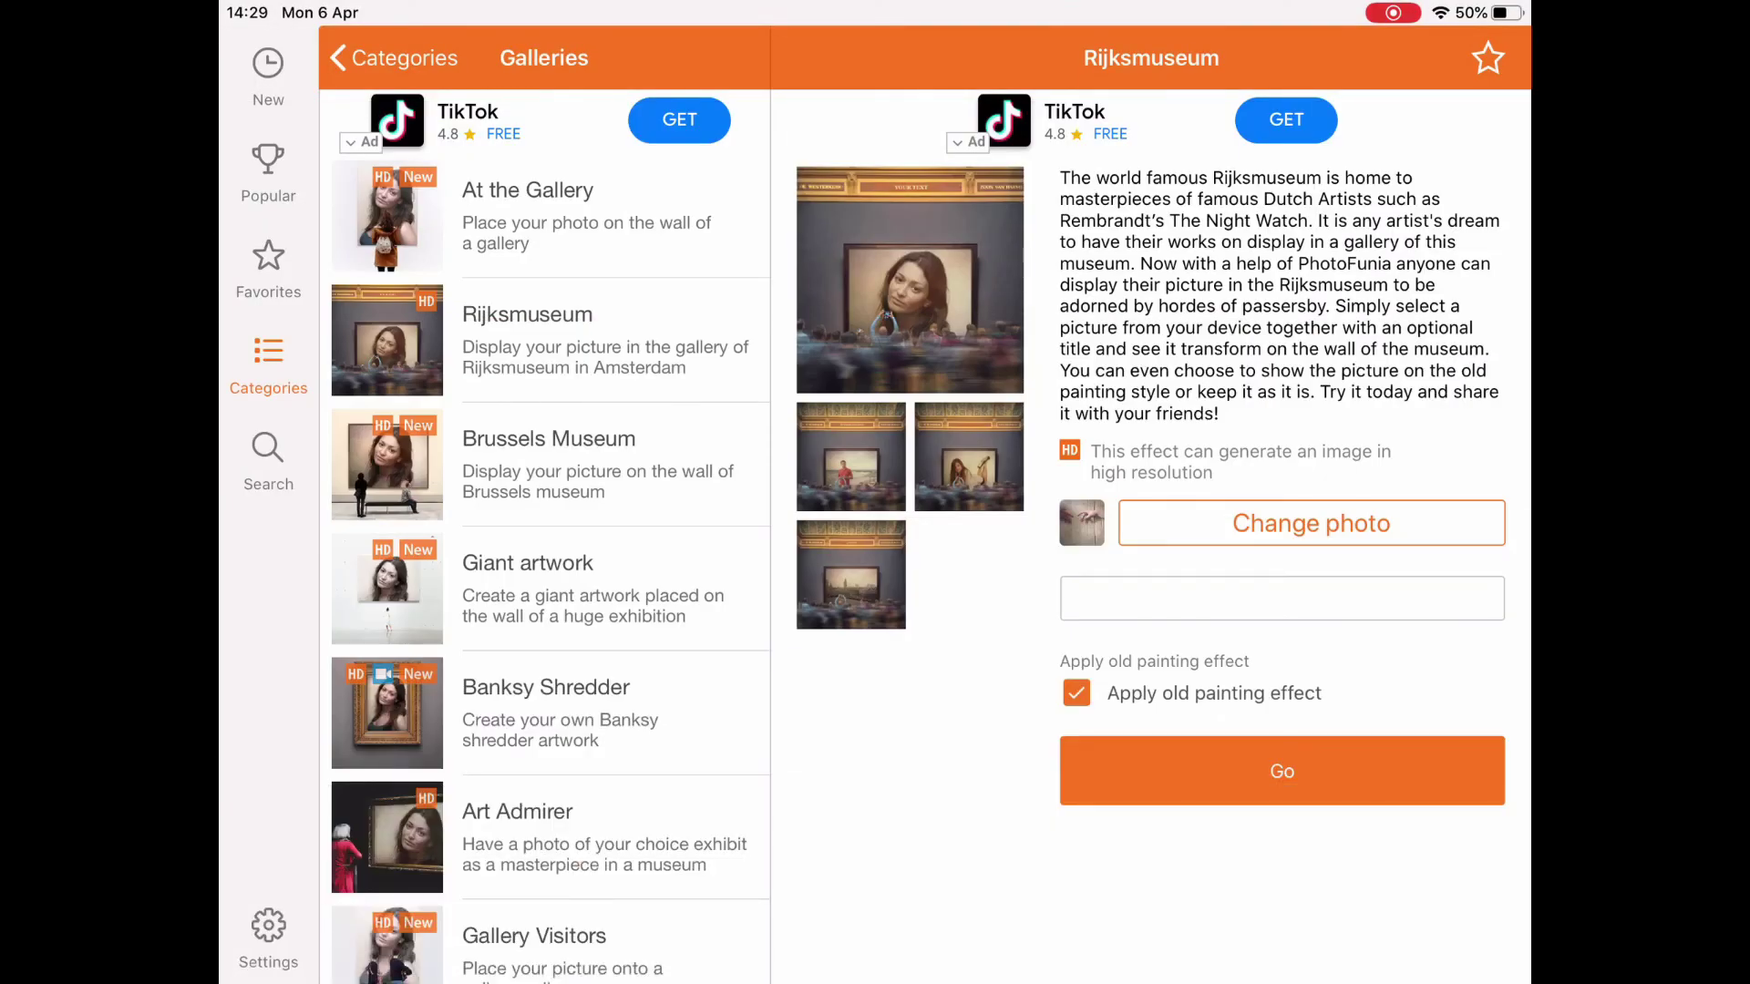
left_click(1281, 771)
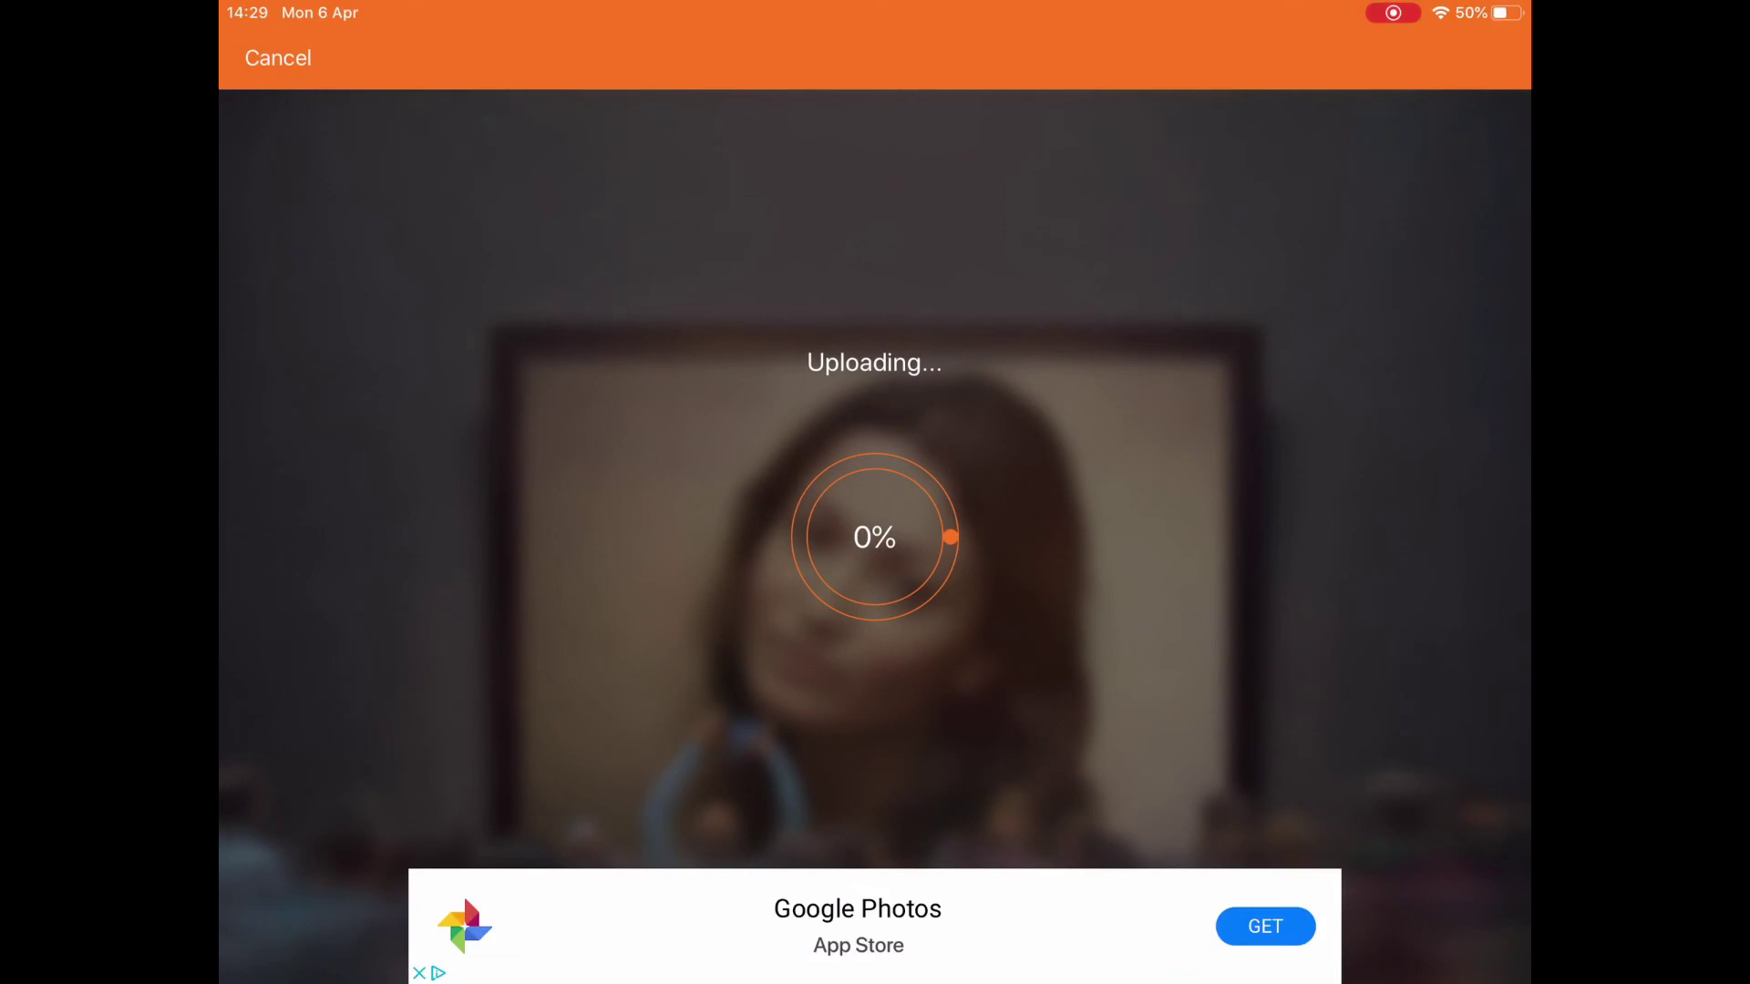